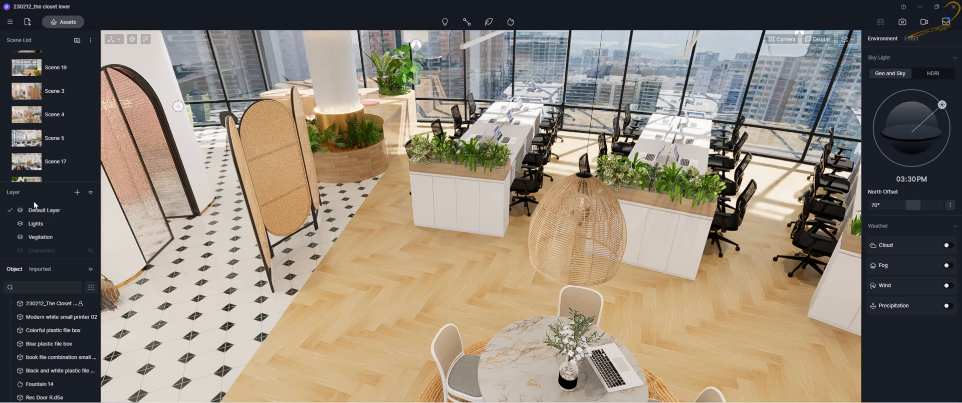
Switch the object list between all scene objects and imported files to compare their contents
left_click(13, 269)
left_click(42, 270)
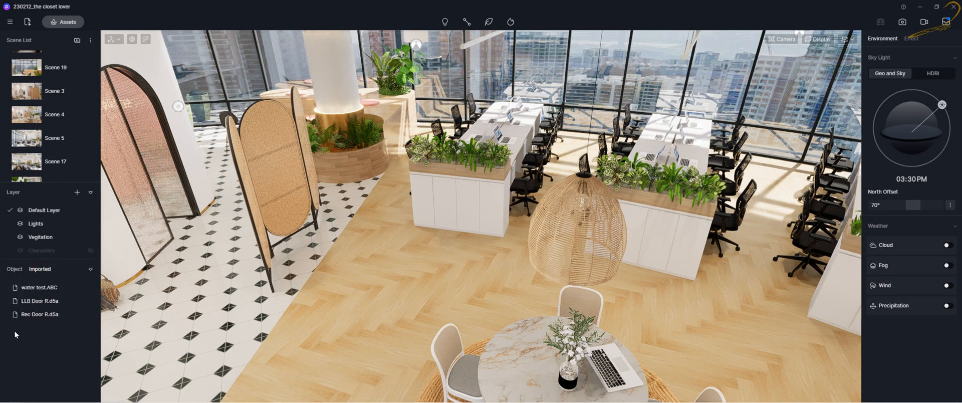
left_click(15, 269)
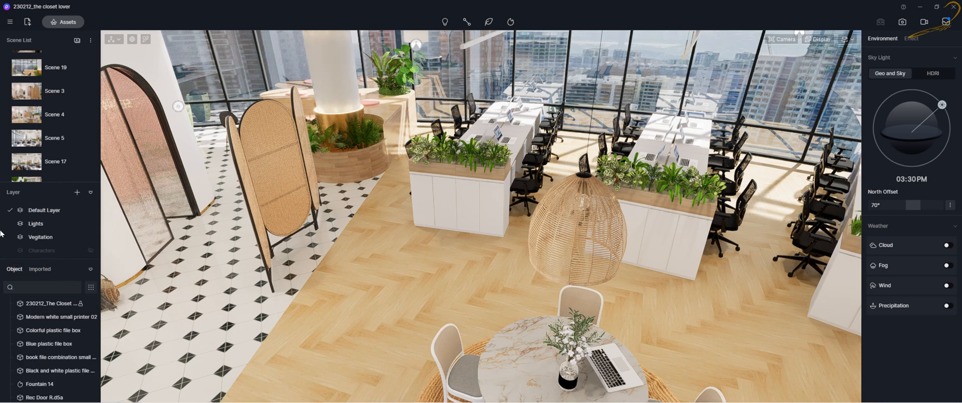
left_click(43, 269)
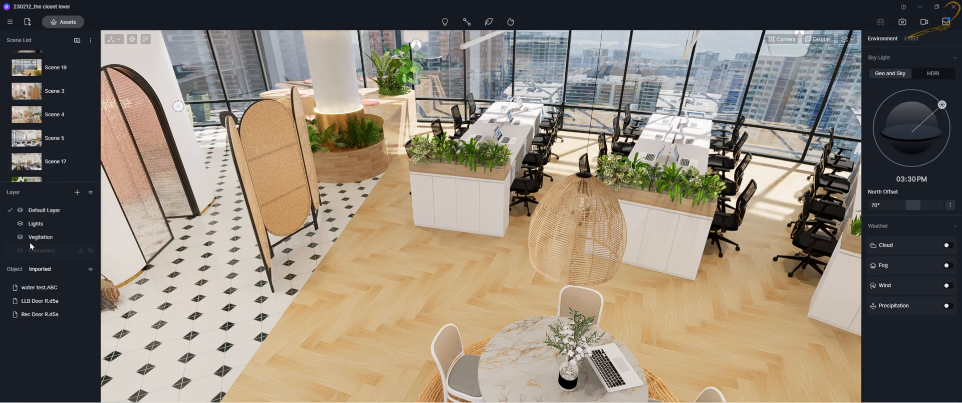
left_click(14, 270)
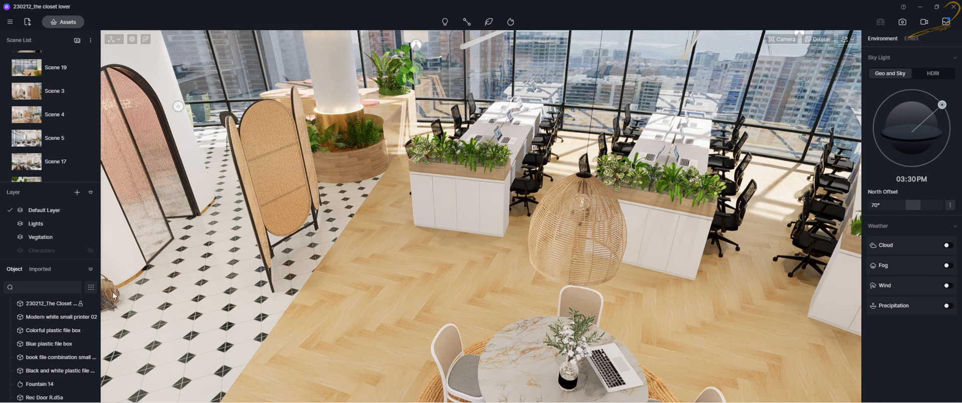
left_click(40, 269)
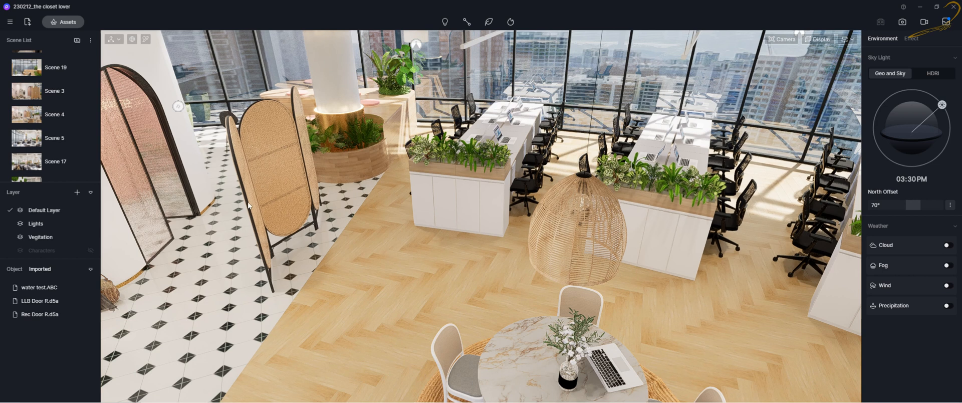
Browse the Import File dialog's Exterior folder and close it without importing anything
left_click(28, 21)
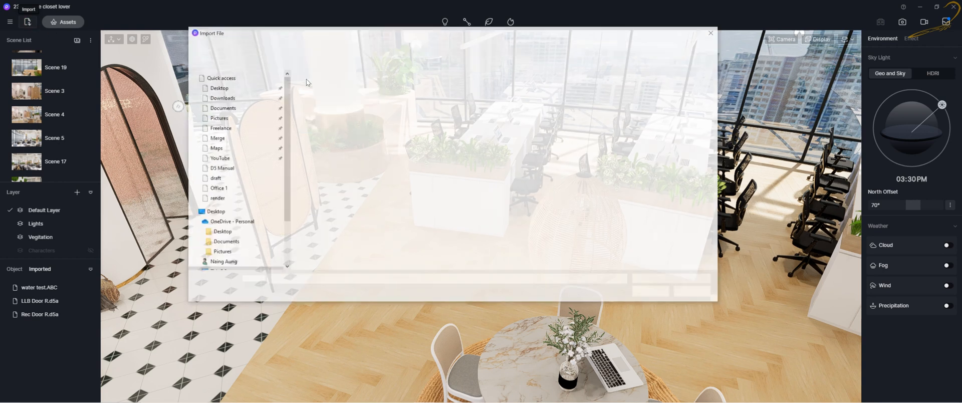
left_click_drag(368, 32, 361, 55)
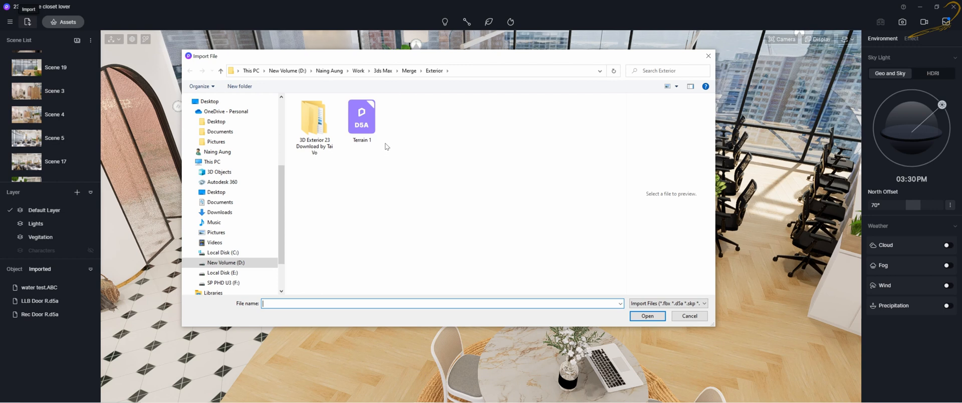
left_click_drag(413, 209, 292, 93)
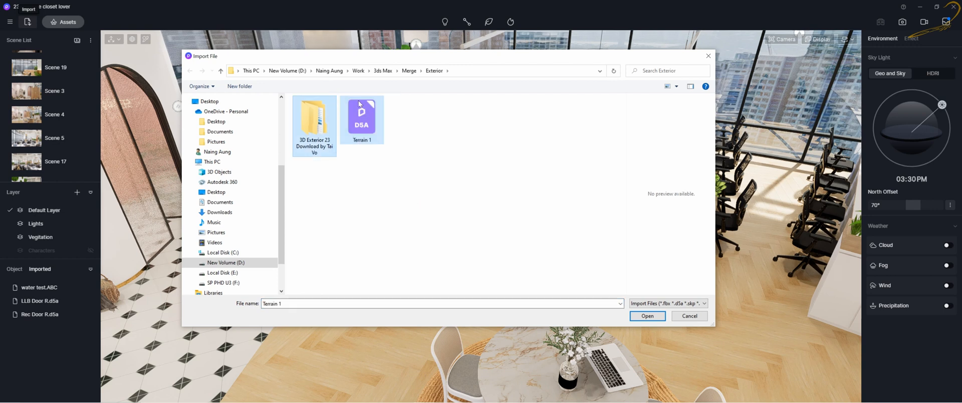
left_click(411, 132)
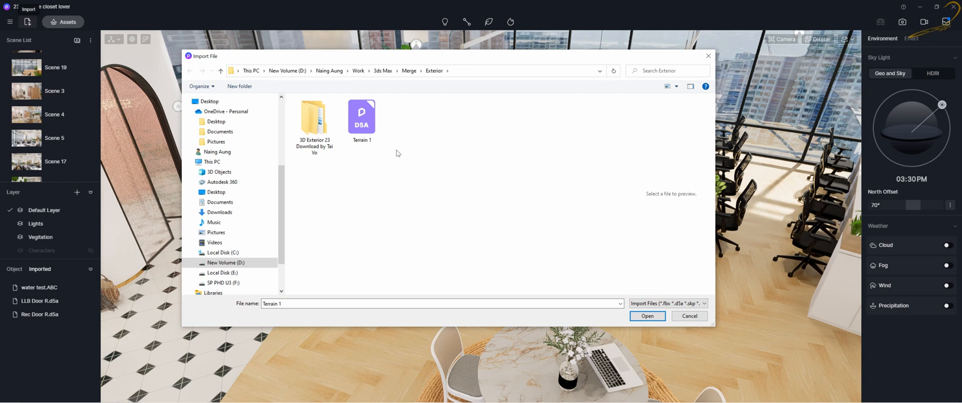
left_click(708, 56)
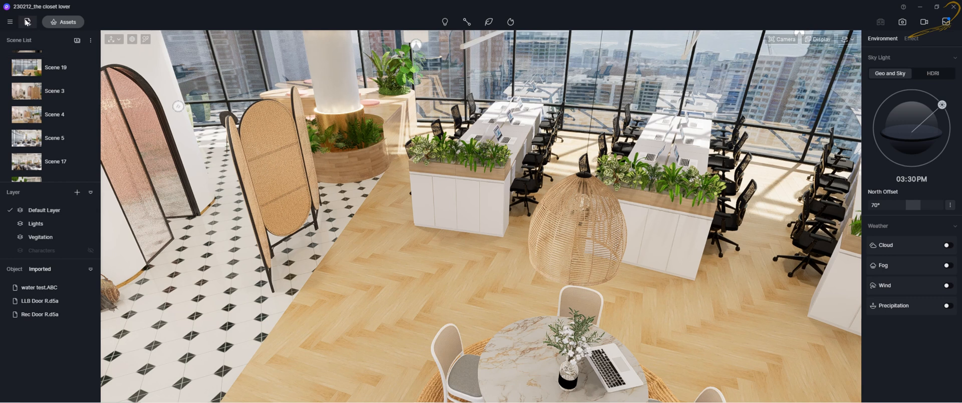
Preview placing the imported Rec Door R.d5a in the scene, then cancel it
left_click(37, 314)
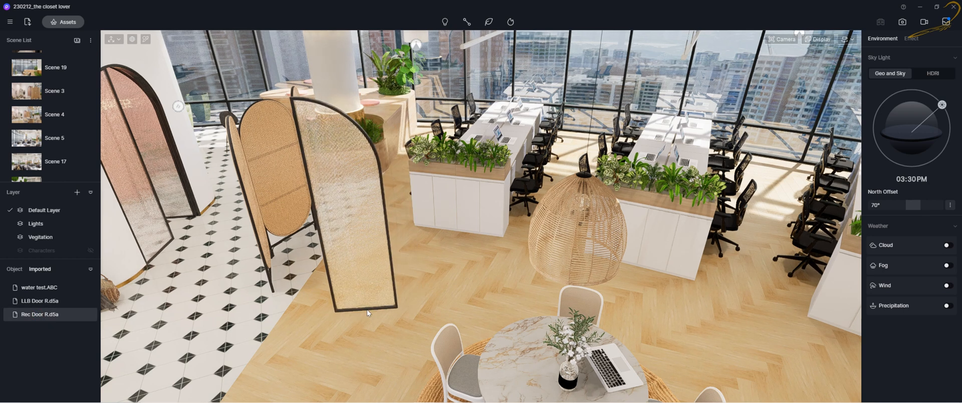
key("Escape")
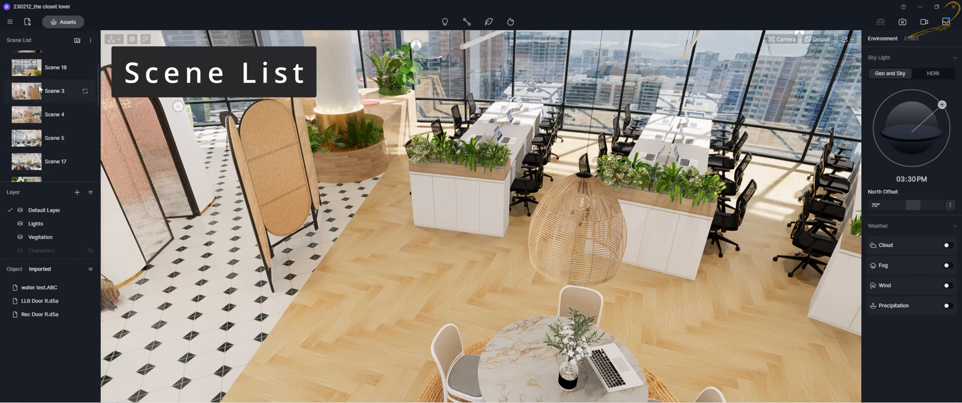
Walk through the office scene around the round table and reception area
scroll(42, 98, "up", 2)
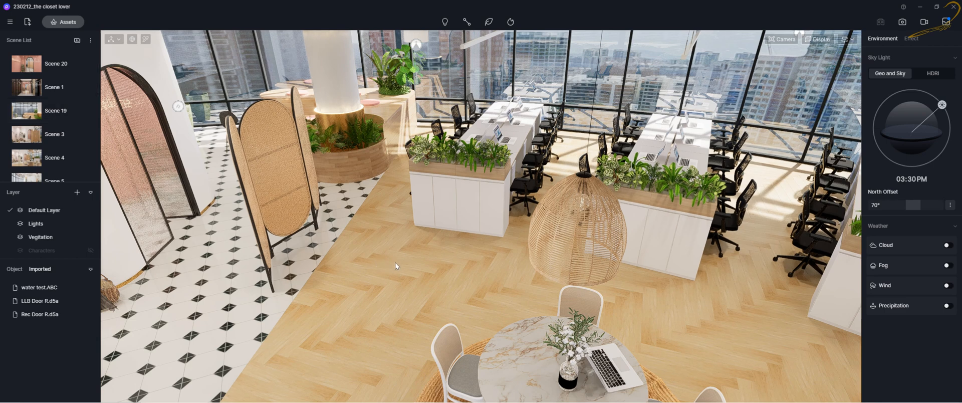
right_click_drag(399, 283, 405, 230)
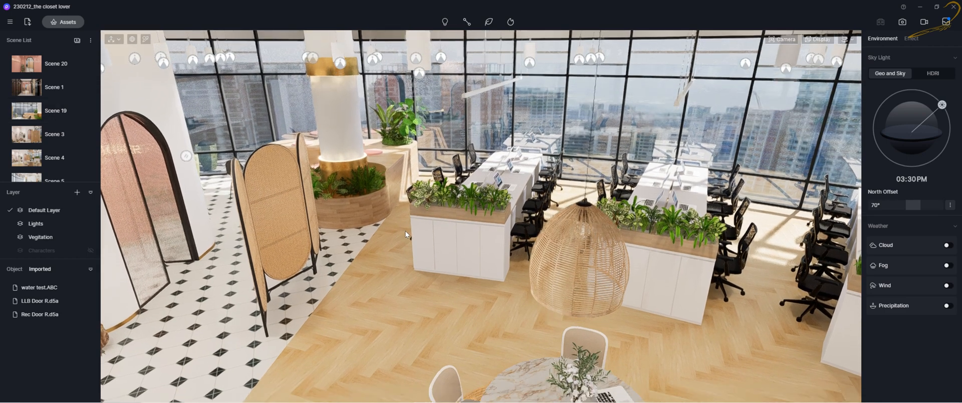
key("q")
key("q")
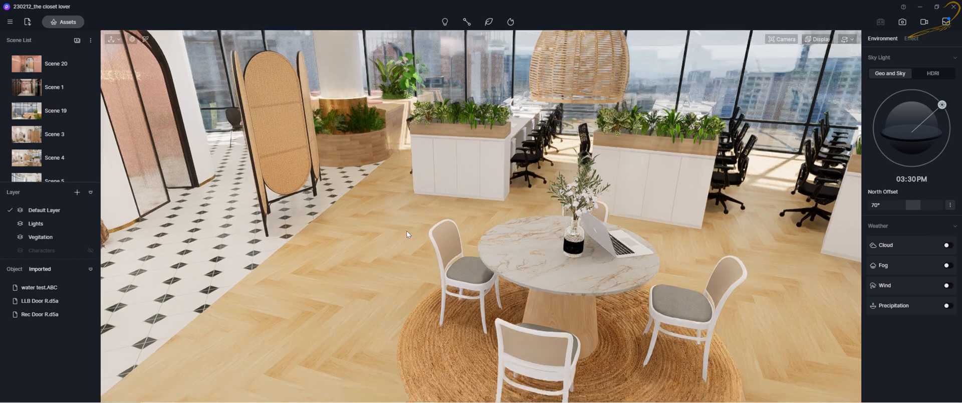
key("q")
key("e")
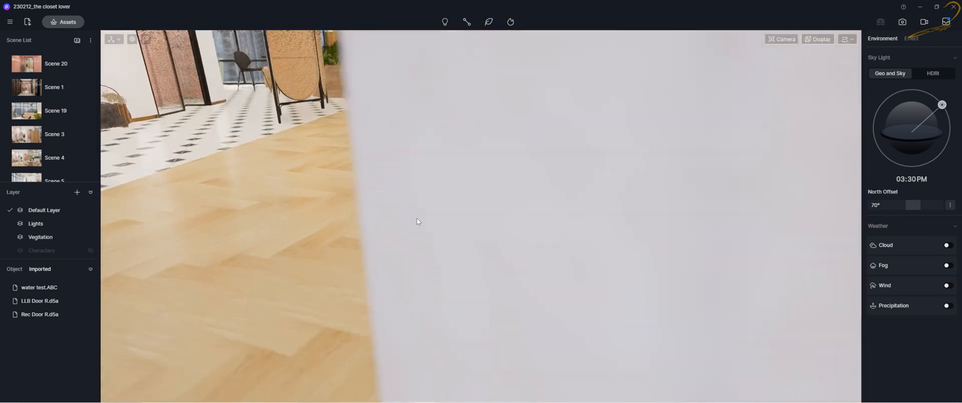
key("a")
right_click_drag(429, 213, 474, 171)
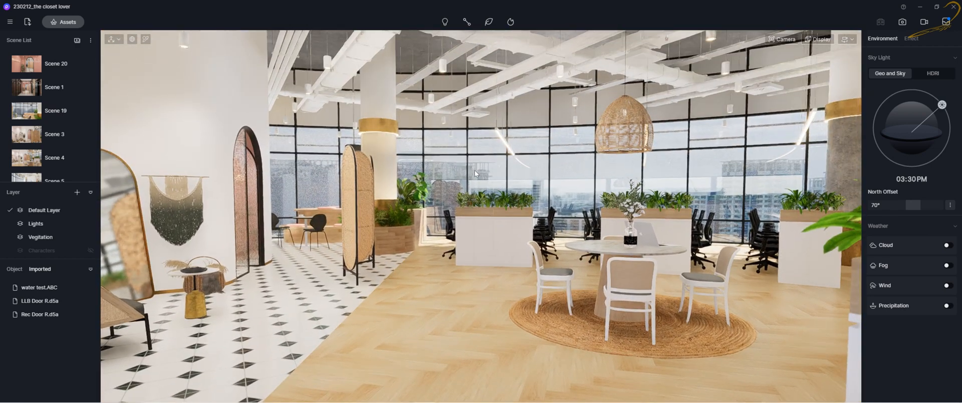
key("s")
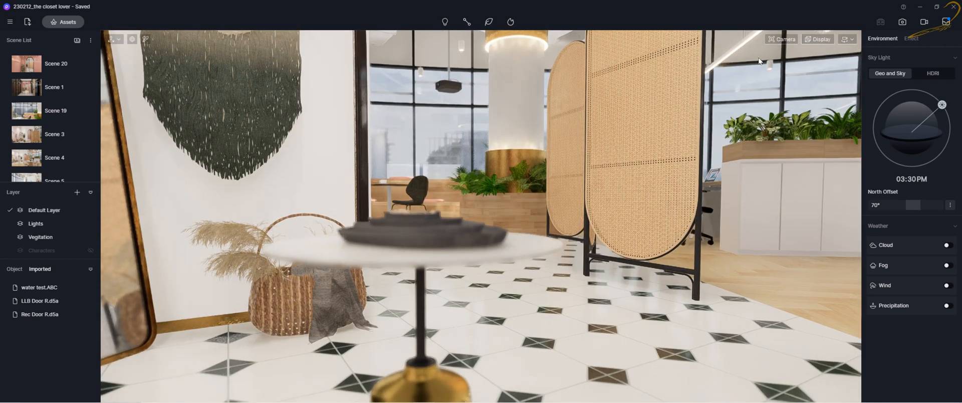
Open the camera settings and use Set Focus on the viewport
left_click(782, 39)
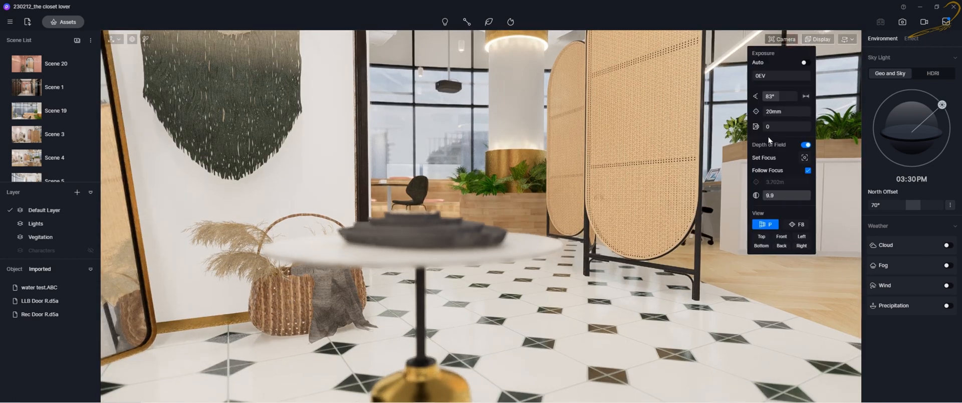
left_click(803, 157)
left_click(778, 45)
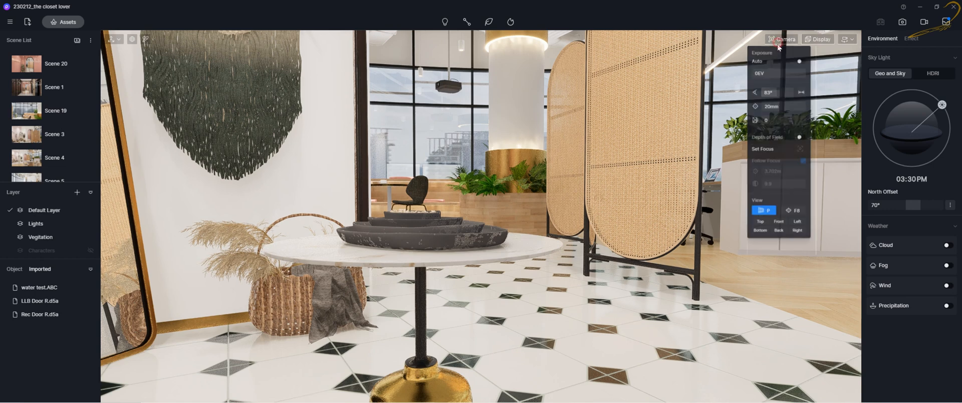
Frame the reception side table view and add it as a new scene in the scene list
mouse_move(572, 206)
right_mouse_down()
mouse_move(549, 218)
mouse_move(403, 213)
right_mouse_up()
mouse_move(555, 225)
right_mouse_down()
mouse_move(528, 219)
mouse_move(563, 225)
mouse_move(614, 174)
mouse_move(609, 205)
right_mouse_up()
key("e")
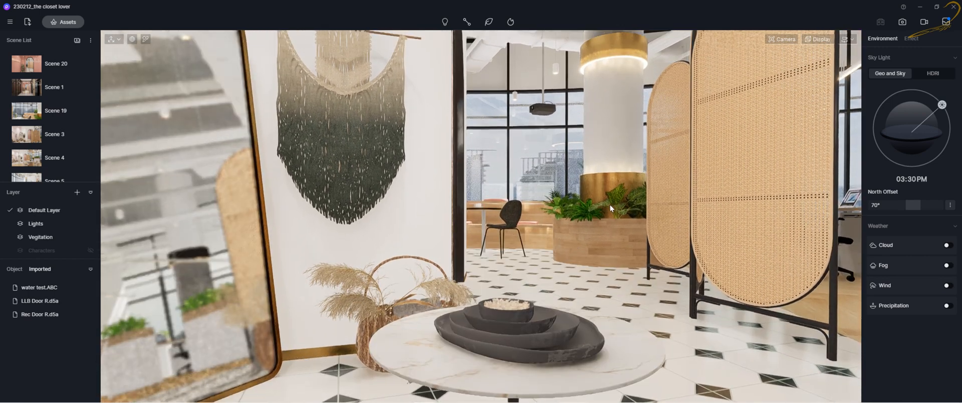
scroll(35, 173, "down", 2)
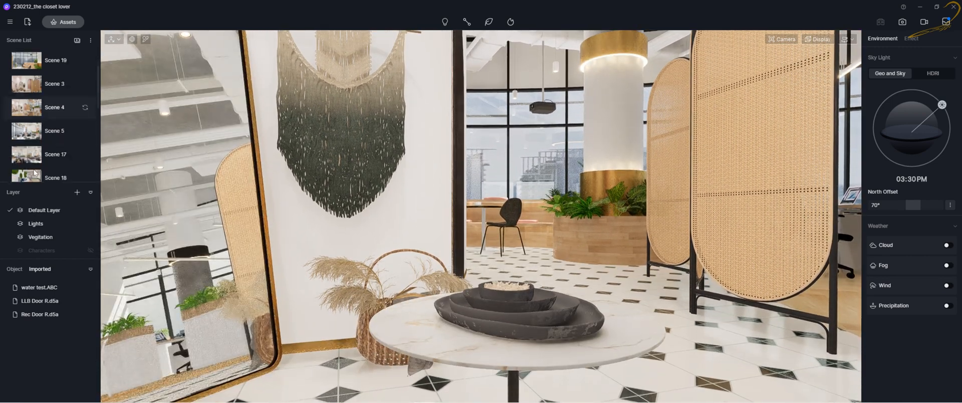
scroll(37, 150, "down", 4)
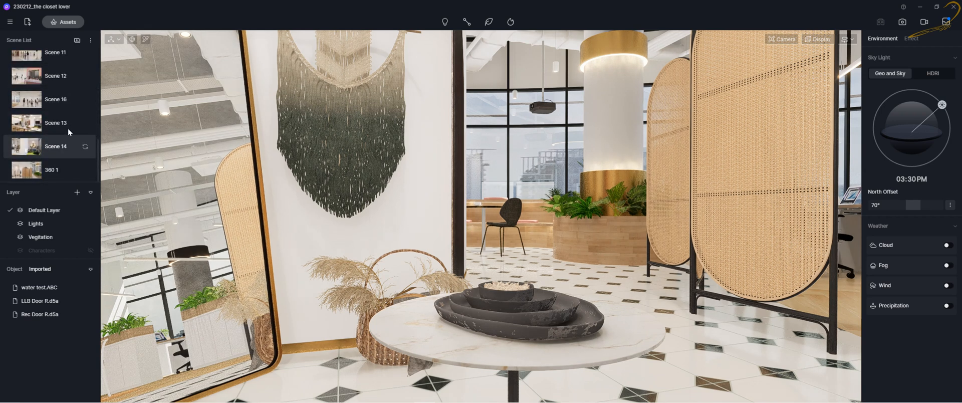
left_click(77, 43)
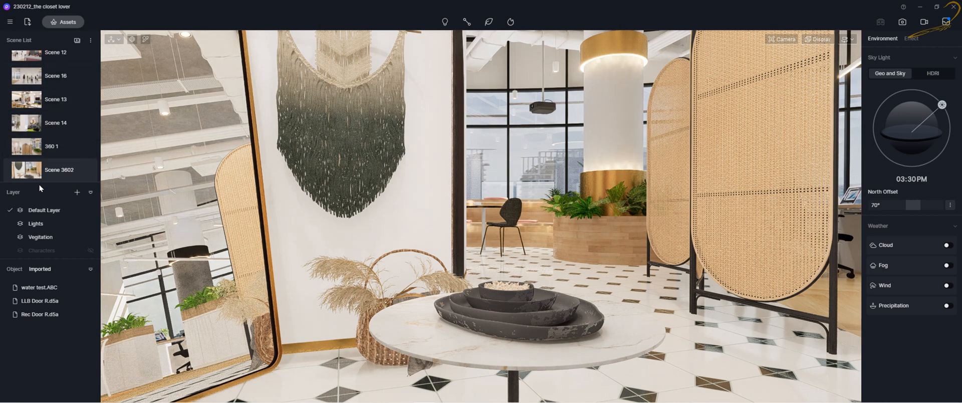
Switch between saved scenes in the scene list to compare their views
left_click(28, 175)
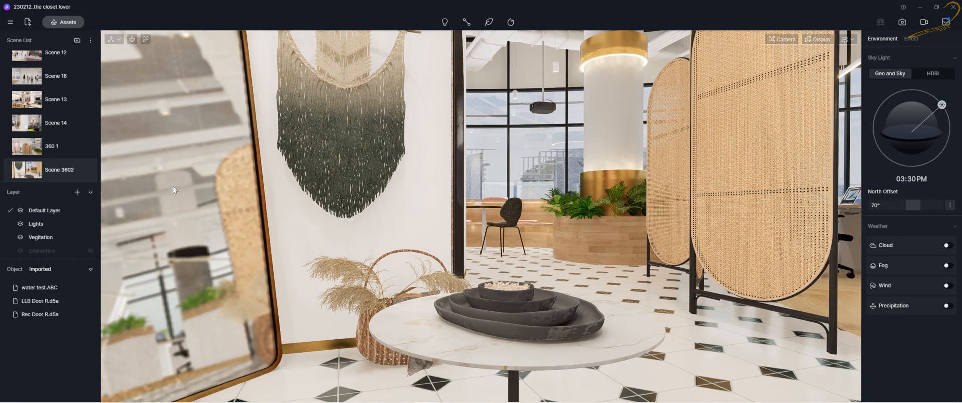
scroll(27, 130, "up", 5)
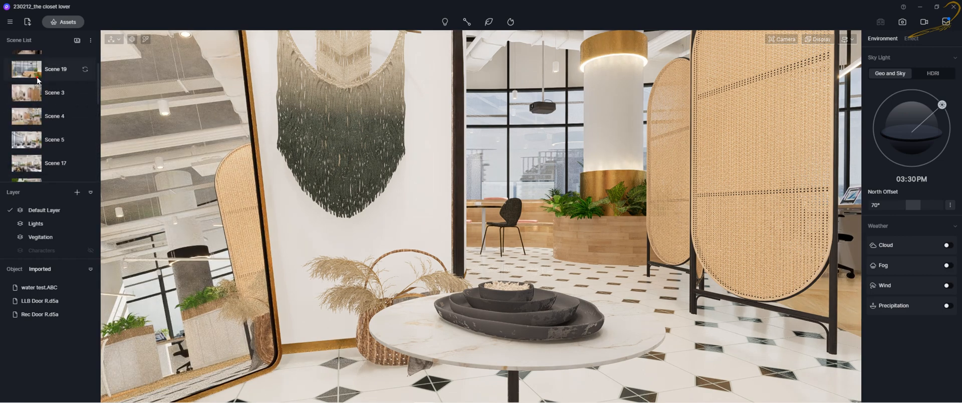
left_click(40, 92)
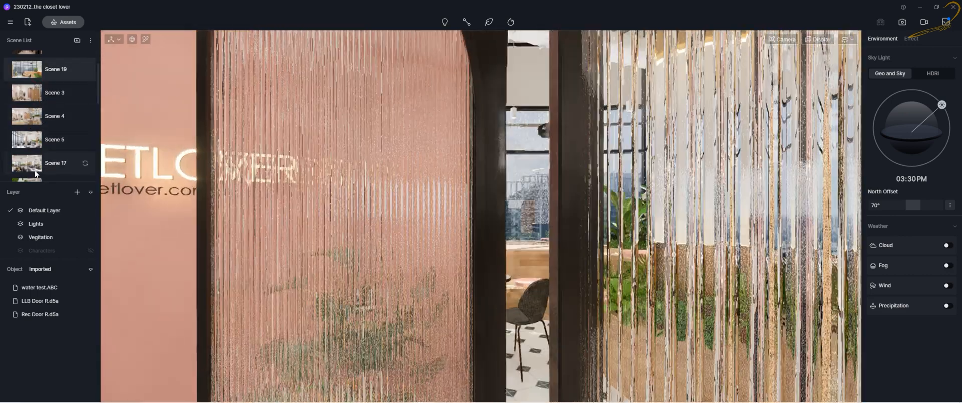
scroll(34, 169, "down", 3)
scroll(34, 170, "down", 3)
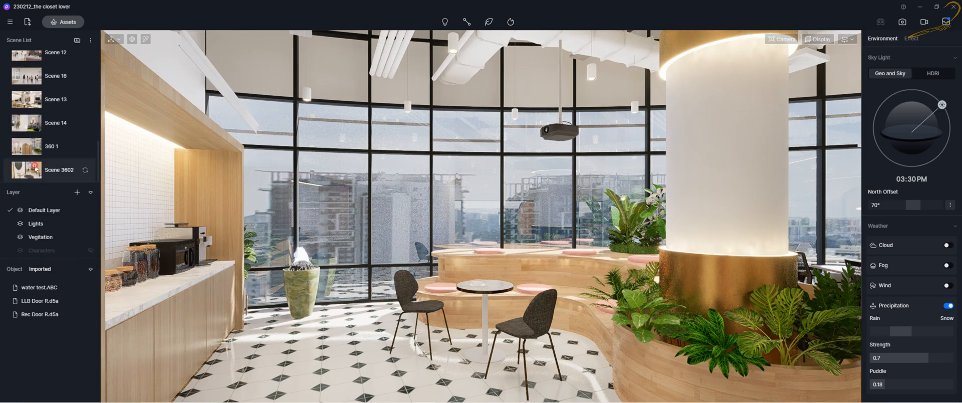
left_click(38, 168)
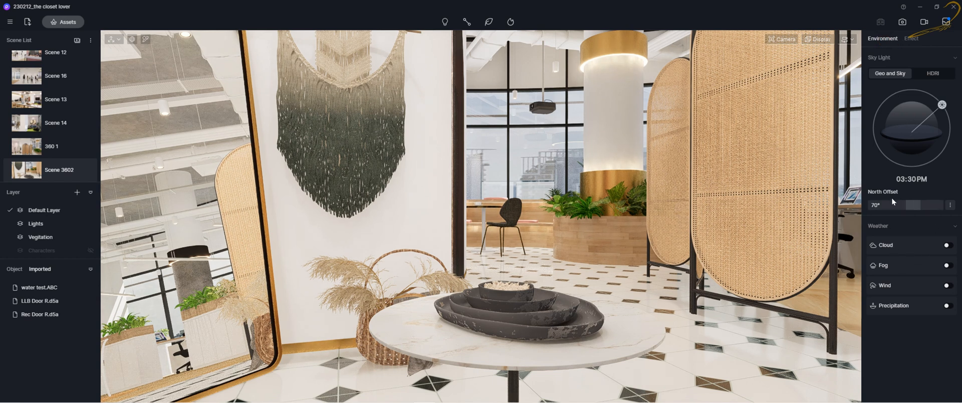
Open the Effect settings for post-processing and browse the scene list
left_click(909, 42)
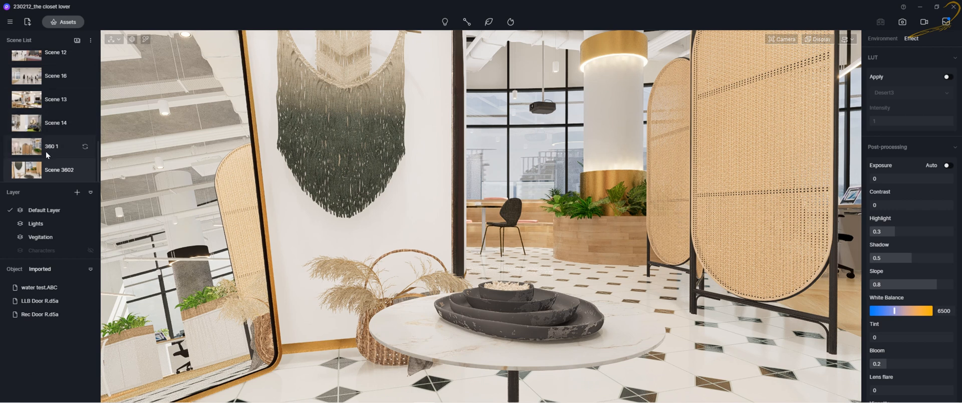
scroll(40, 110, "up", 5)
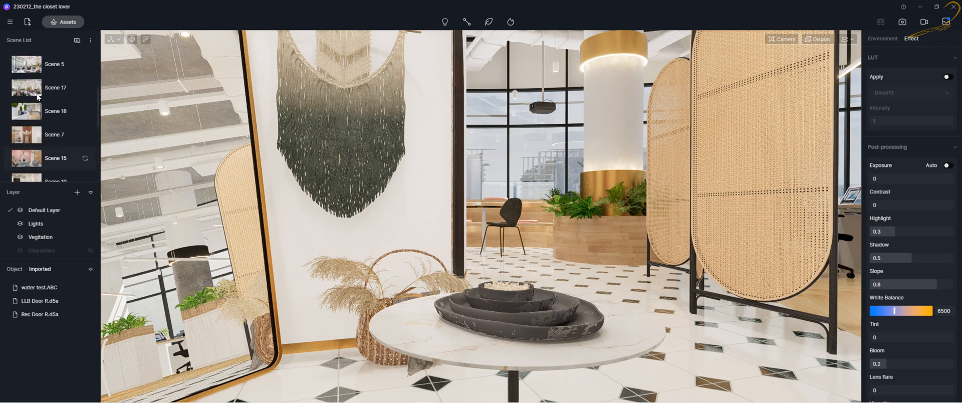
scroll(35, 102, "down", 1)
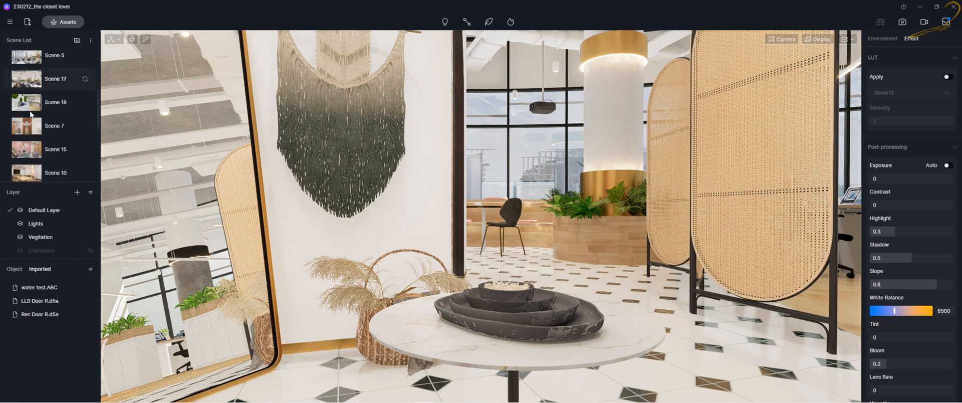
scroll(31, 114, "down", 4)
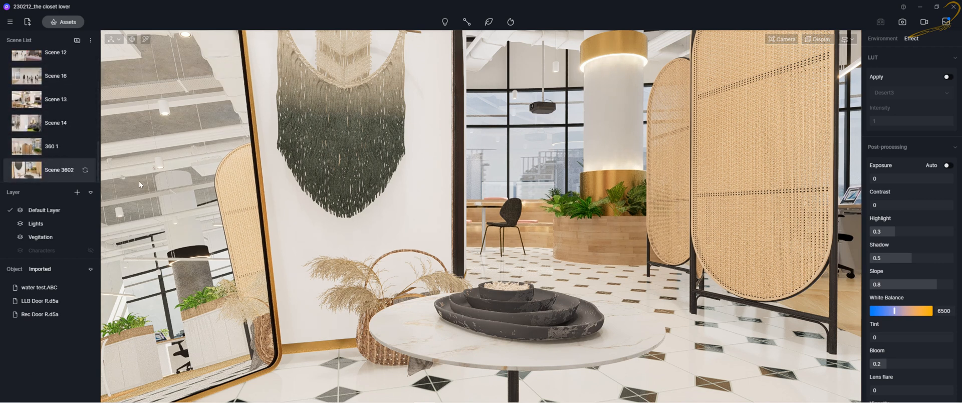
Switch to 3ds Max with the office model open
mouse_move(345, 401)
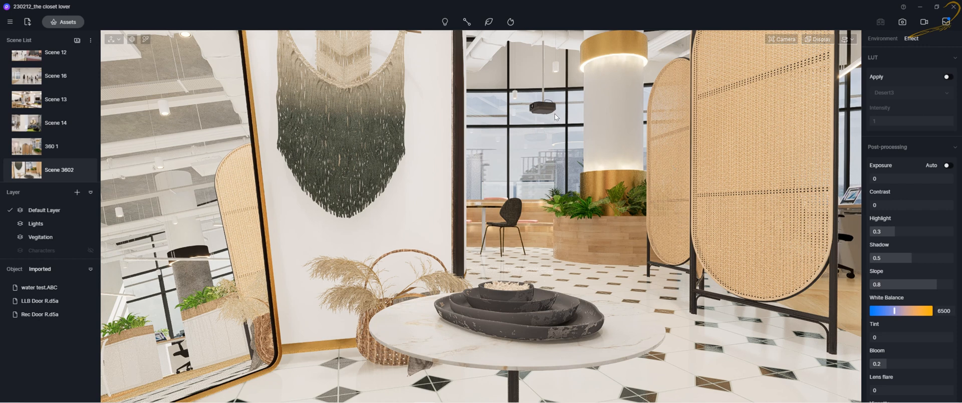
left_click(317, 394)
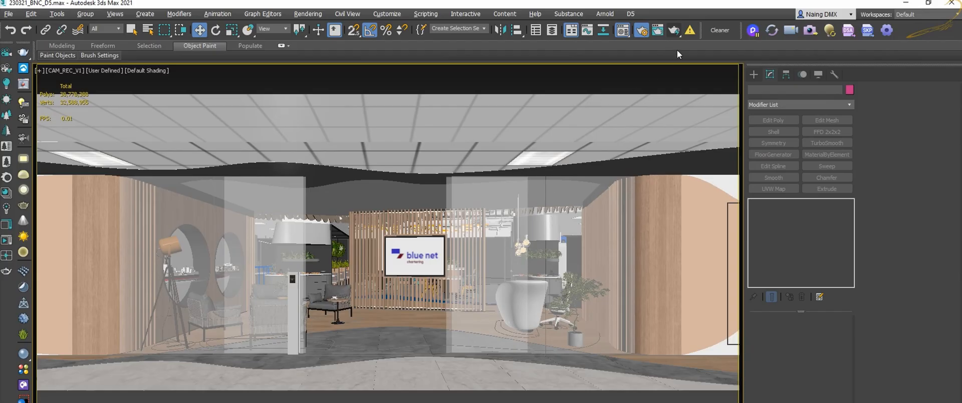
Return to D5 Render and switch among the CAM_REC_V1, CAM_REC_V2 and corridor scenes in the scene list
left_click(810, 31)
key("alt+Tab")
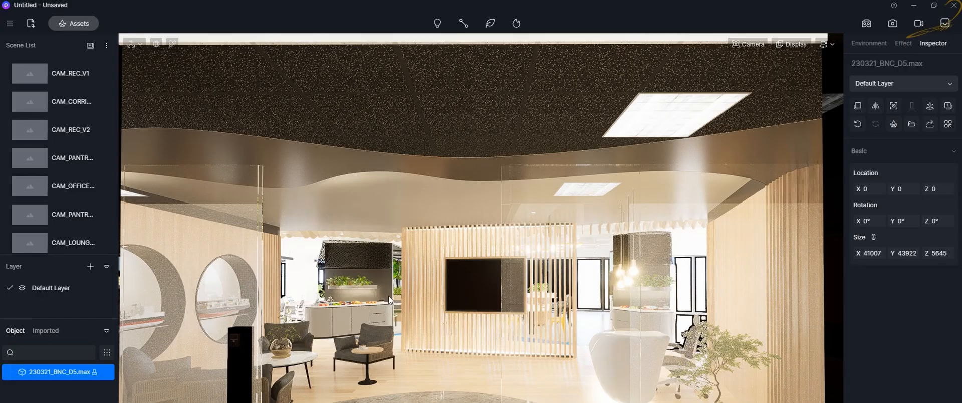
left_click(42, 78)
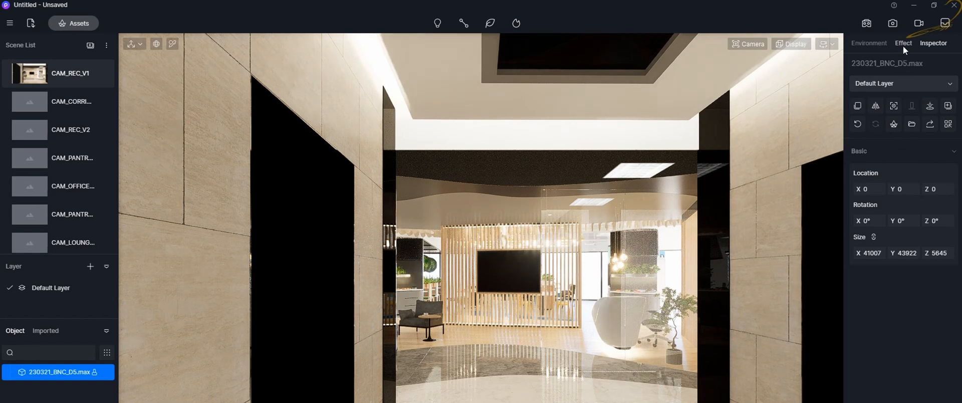
left_click(46, 124)
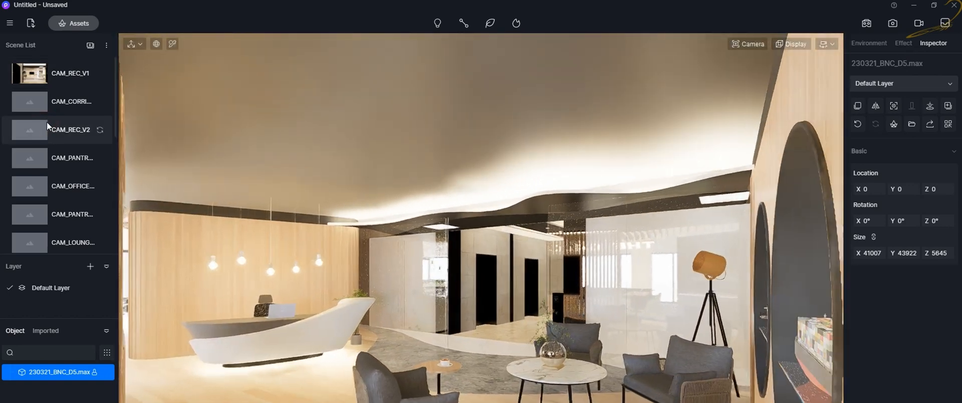
left_click(49, 112)
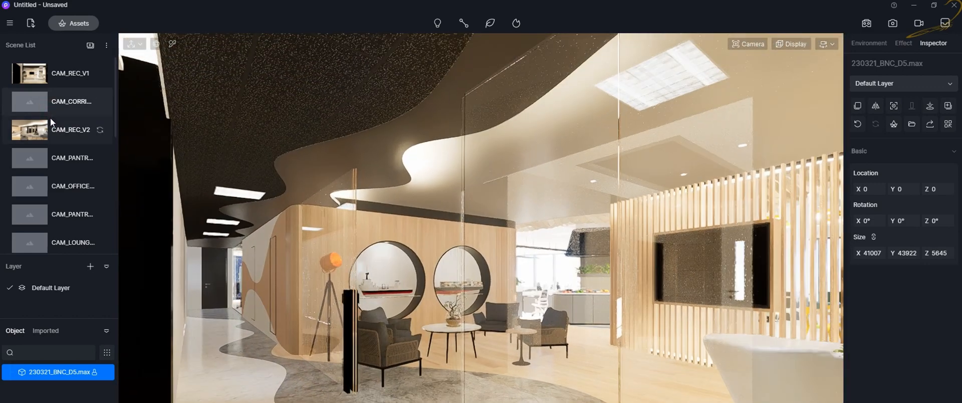
Browse the closet lover project's scene list, opening Scene 7, Scene 15 and Scene 10
left_click(32, 167)
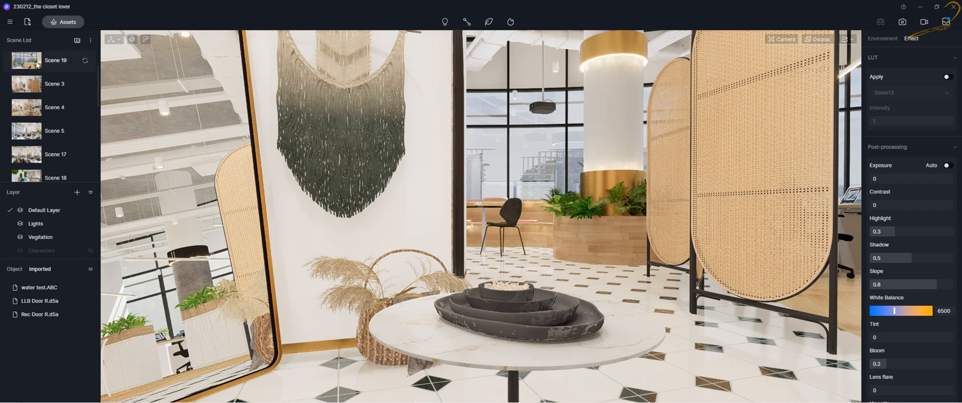
scroll(44, 132, "down", 1)
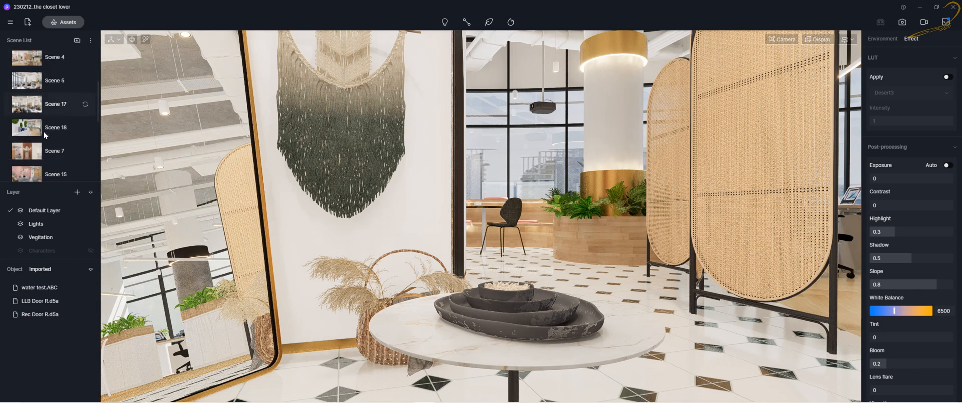
scroll(44, 131, "down", 5)
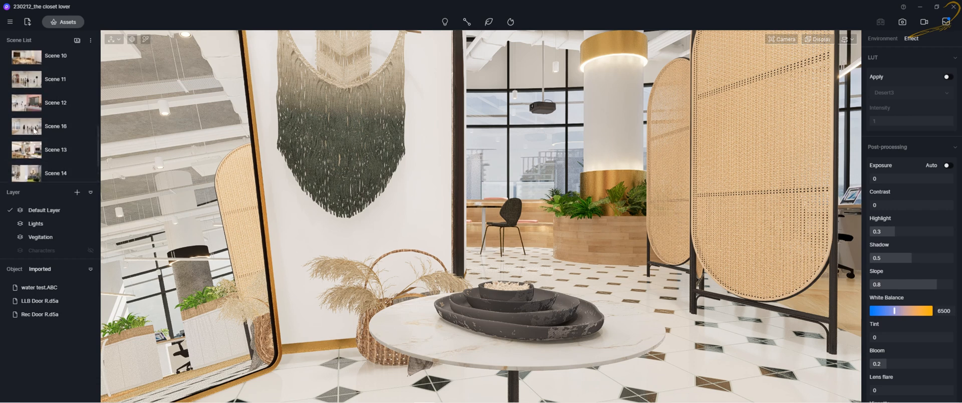
scroll(34, 130, "up", 4)
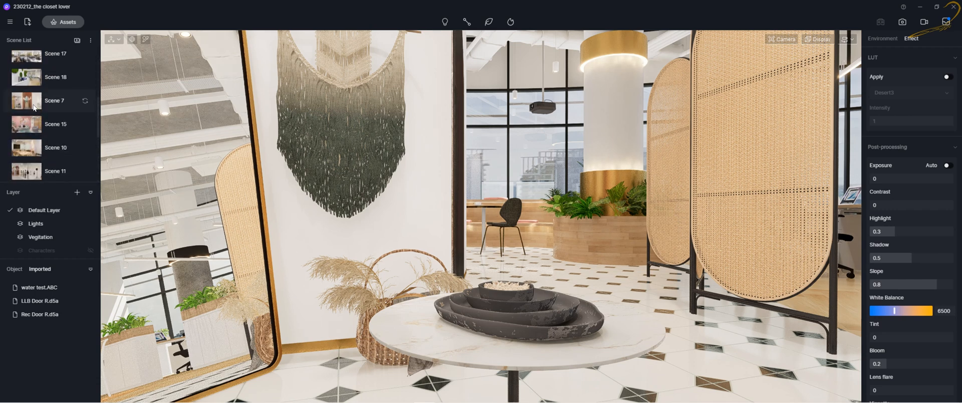
left_click(32, 102)
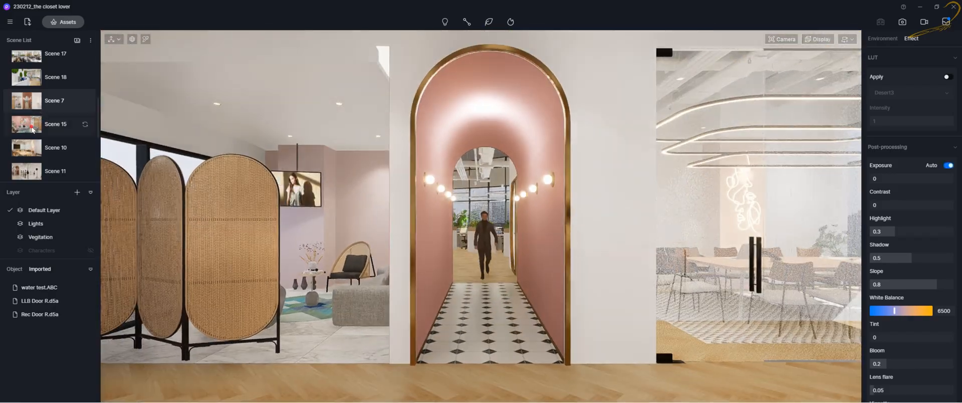
left_click(40, 123)
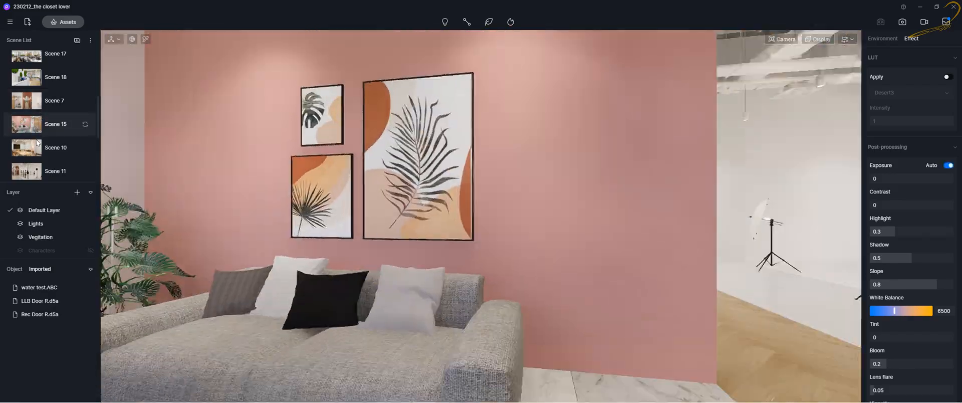
left_click(37, 144)
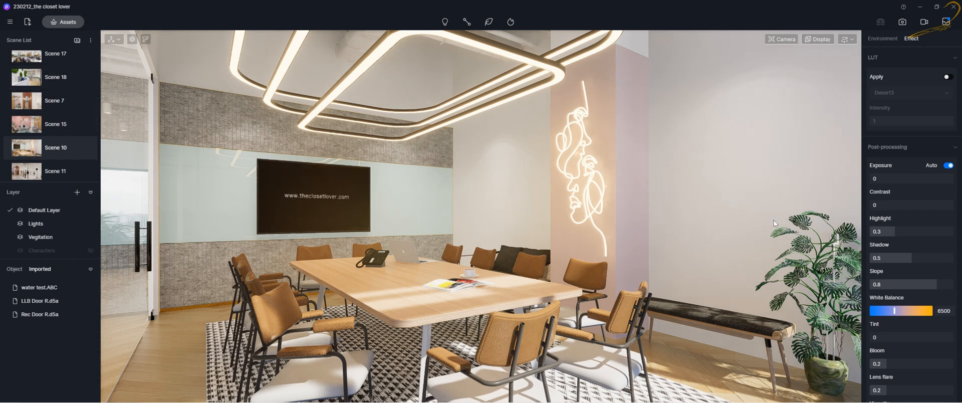
Lower Scene 10's exposure to about -0.28 in the Effect settings and open the scene's context menu
left_click(884, 40)
left_click(913, 40)
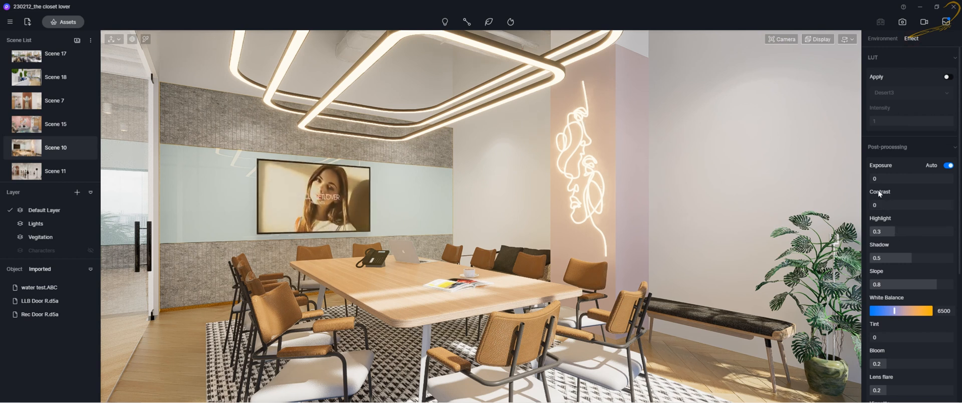
left_click_drag(880, 178, 900, 179)
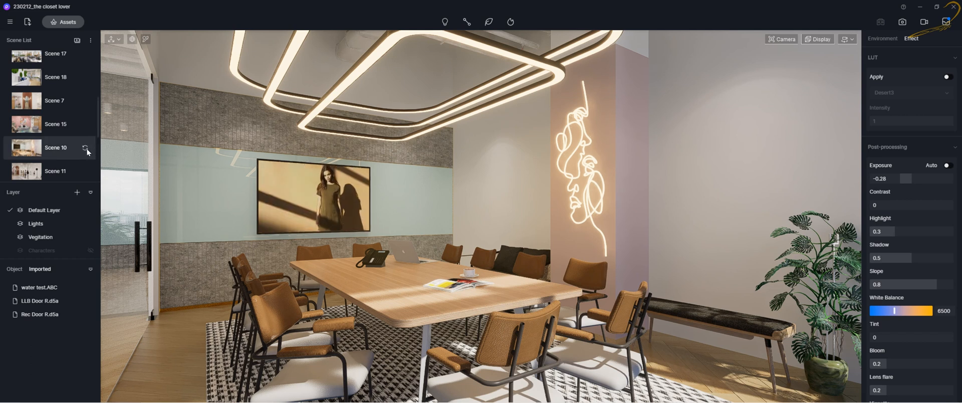
right_click(42, 149)
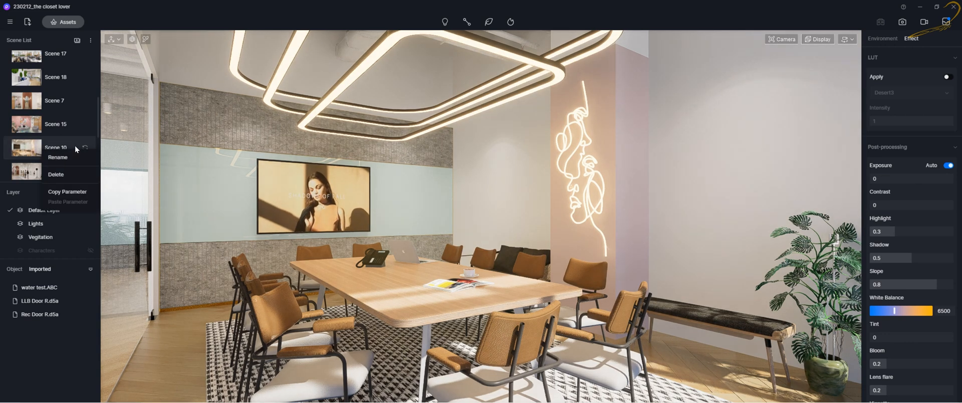
right_click(28, 142)
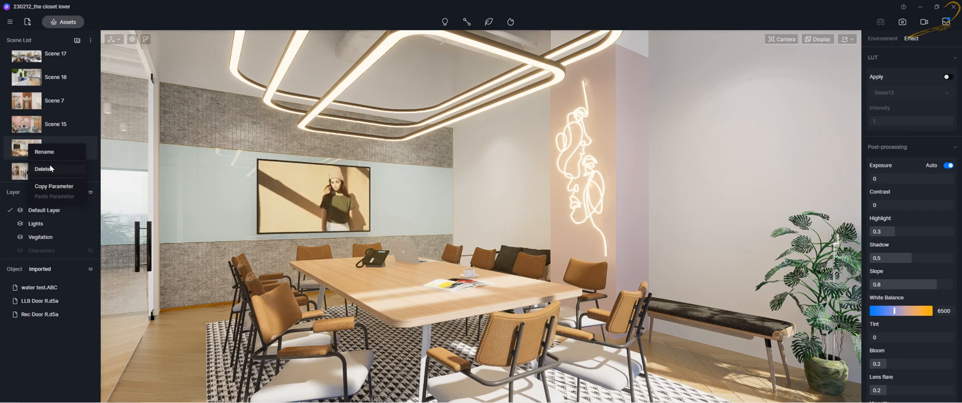
Switch to Scene 15 and raise its contrast to about 0.2
left_click(26, 119)
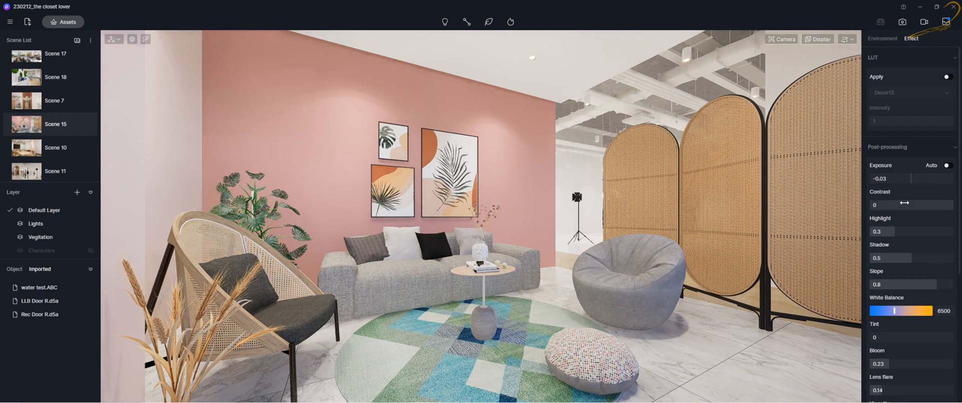
mouse_move(907, 204)
left_mouse_down()
mouse_move(889, 206)
mouse_move(930, 207)
mouse_move(916, 206)
left_mouse_up()
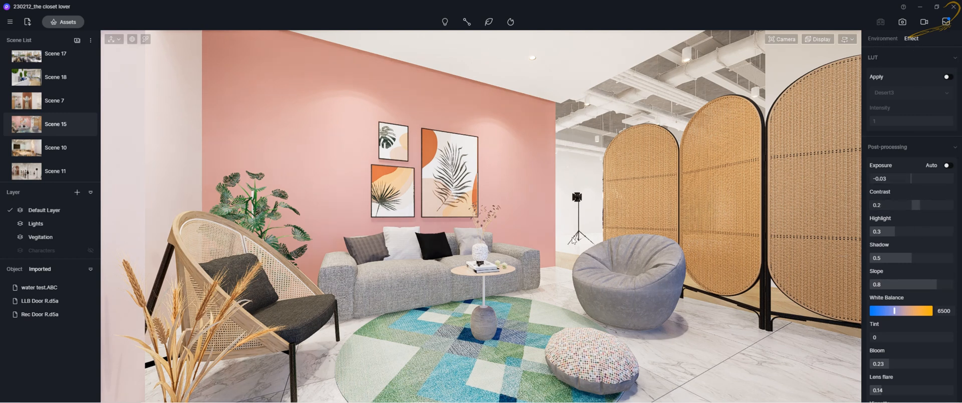
Copy Scene 15's parameters from its context menu and return to Scene 10
right_click(34, 124)
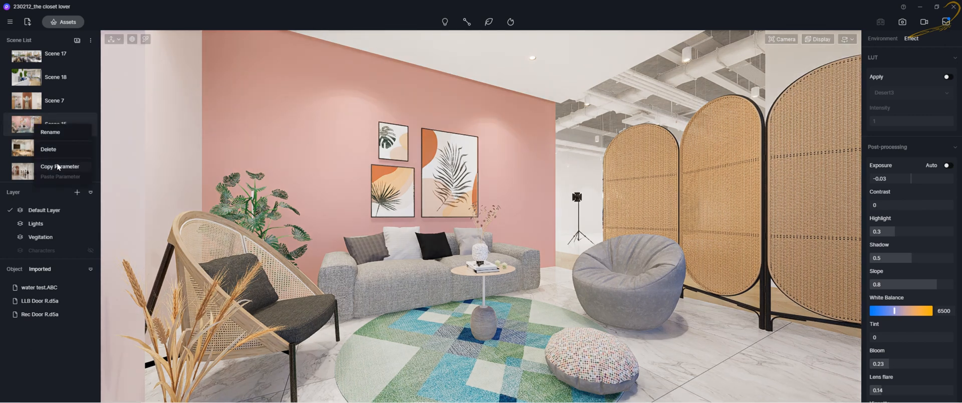
left_click(58, 166)
left_click(31, 151)
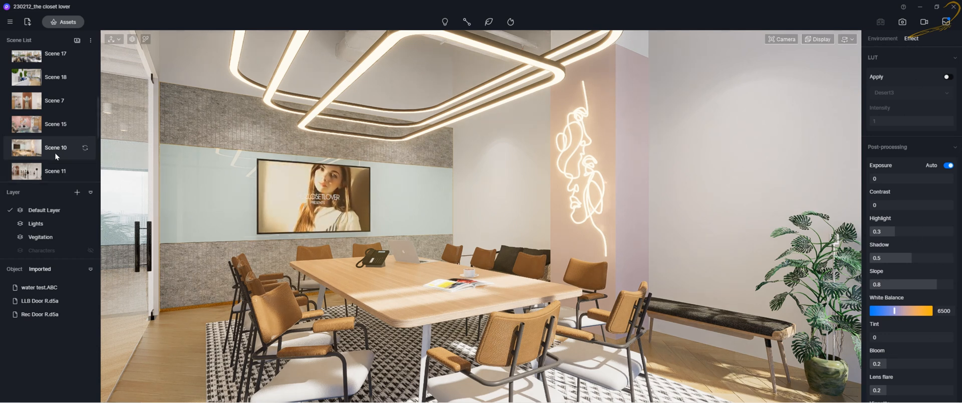
Open the Environment settings, reselect Scene 10 and copy its parameters from the context menu
left_click(881, 40)
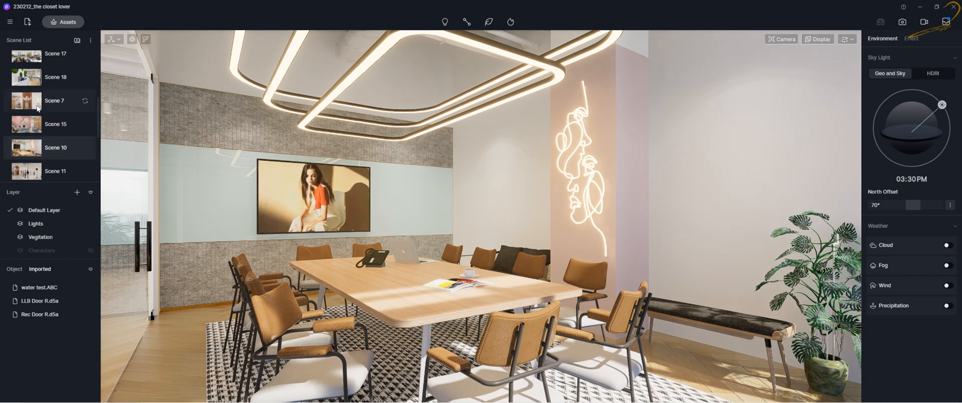
left_click(34, 147)
right_click(35, 149)
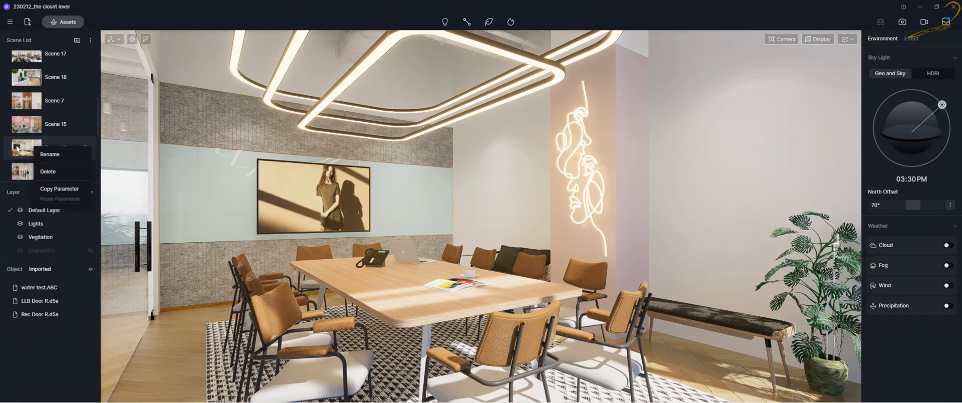
left_click(59, 188)
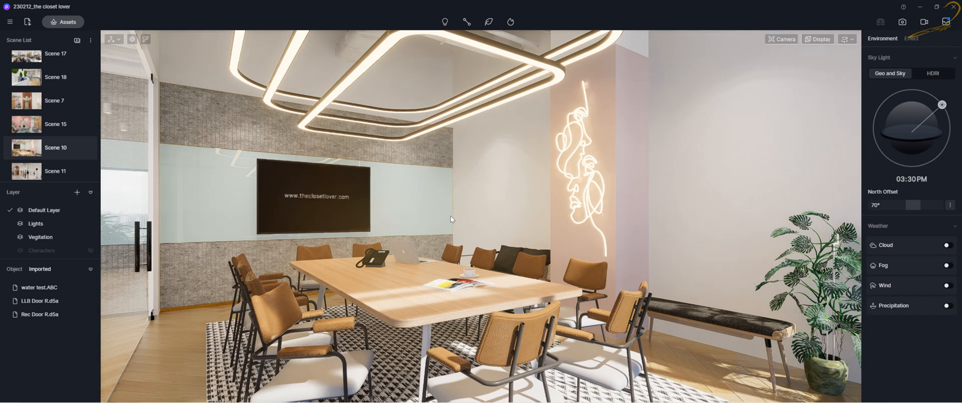
Browse the scene list, opening Scene 1, Scene 19, Scene 16 and Scene 17
scroll(36, 81, "up", 5)
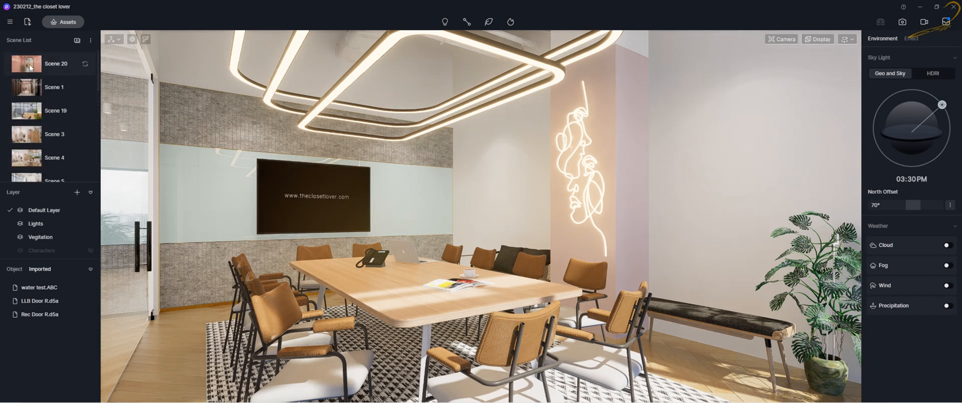
left_click(41, 88)
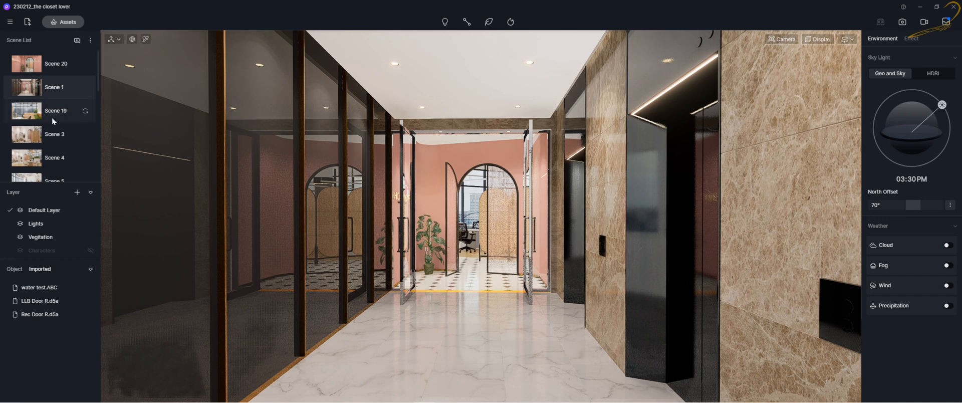
right_click(54, 97)
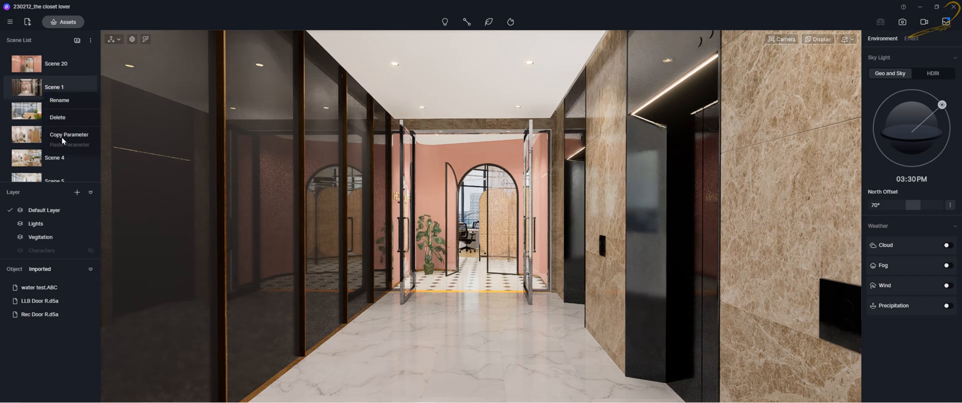
left_click(35, 119)
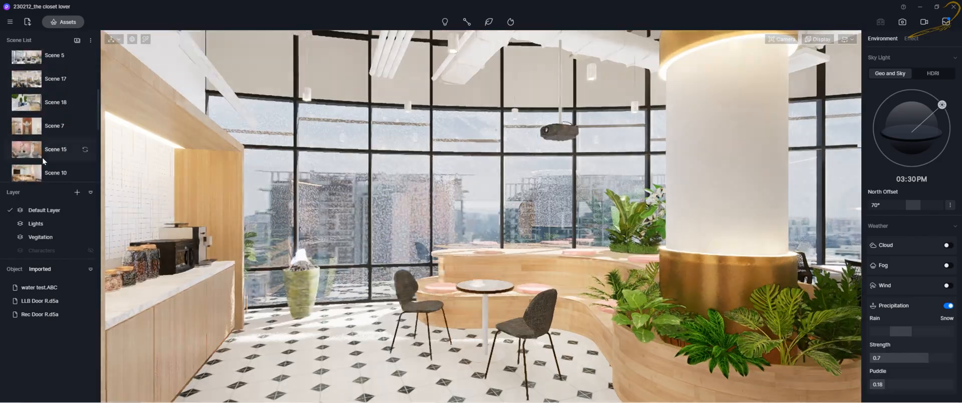
scroll(42, 157, "down", 5)
scroll(41, 157, "up", 2)
left_click(40, 128)
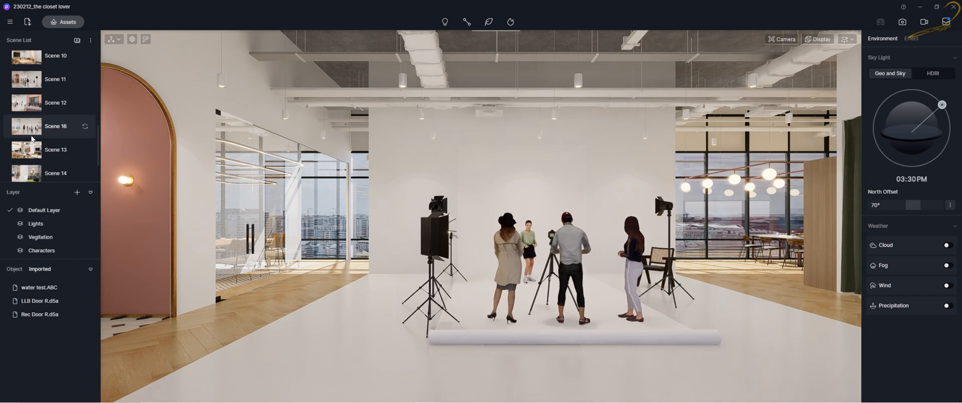
scroll(35, 155, "up", 5)
scroll(35, 146, "down", 3)
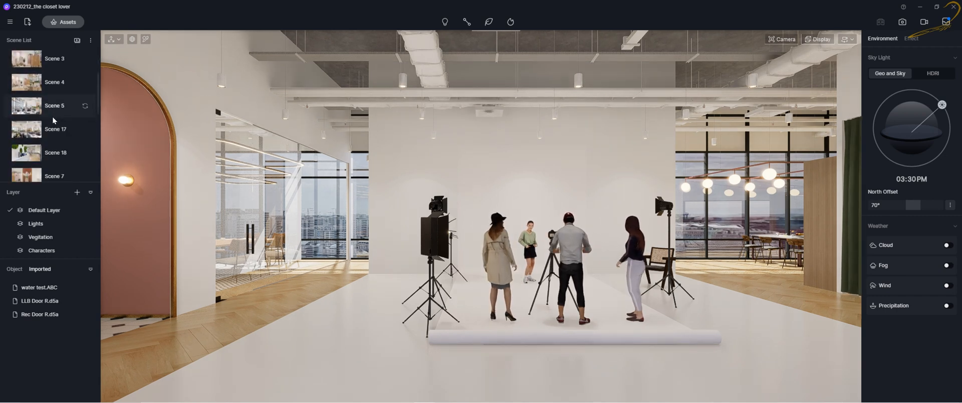
left_click(35, 130)
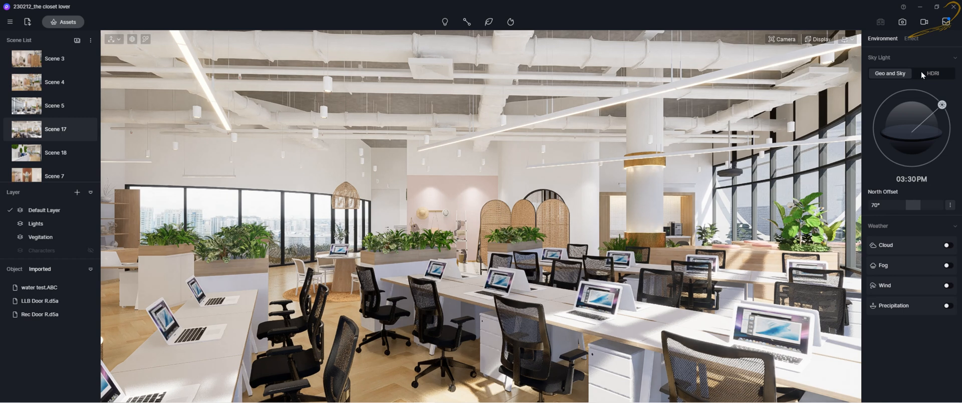
Set Scene 17's exposure to about -0.04 in the Effect settings and update the scene
left_click(911, 39)
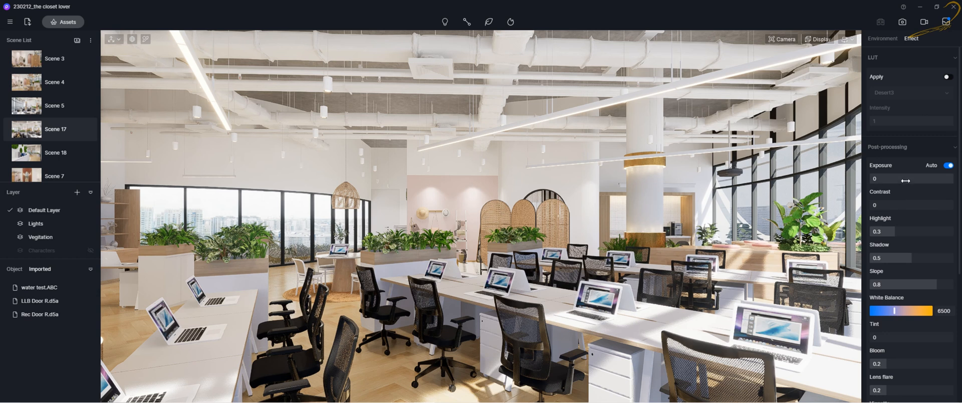
left_click_drag(911, 179, 910, 182)
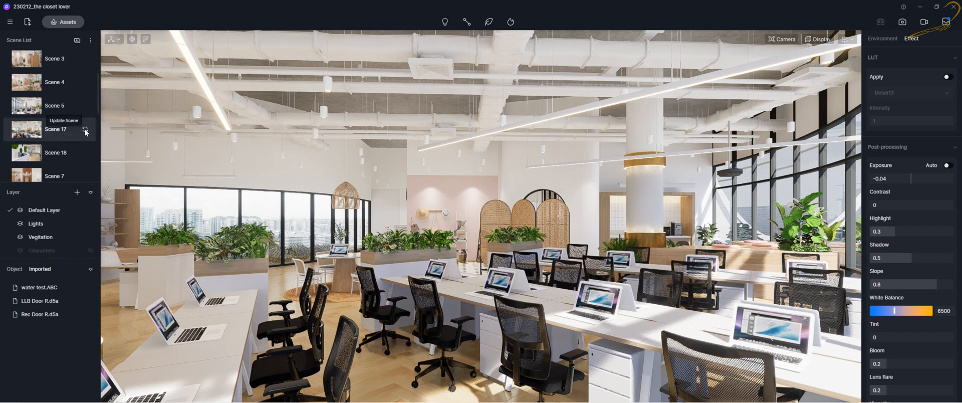
left_click(86, 130)
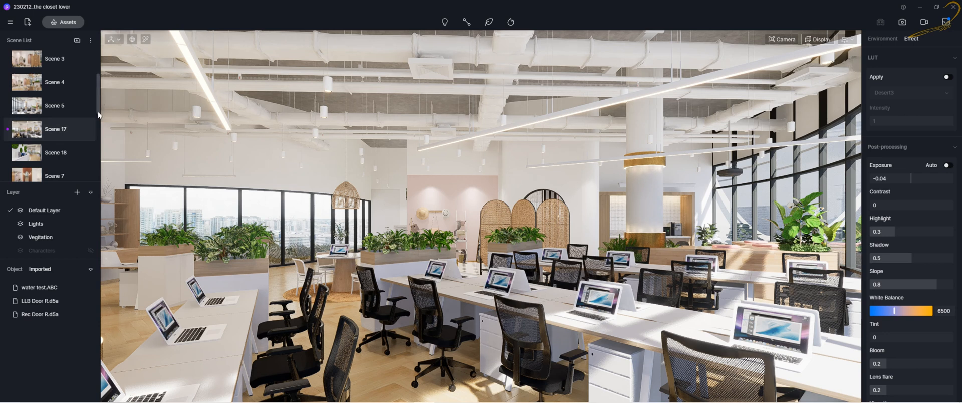
Open the scene list's More options menu, then switch to Scene 5 and Scene 4
left_click(92, 43)
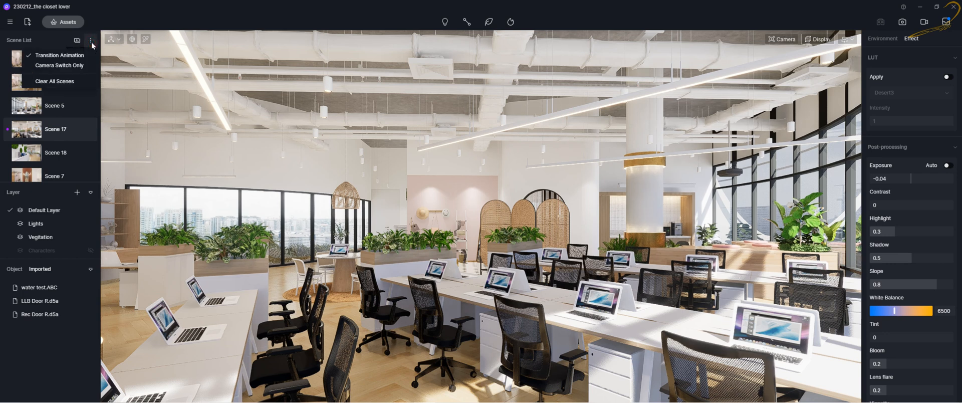
left_click(91, 42)
left_click(90, 42)
left_click(90, 42)
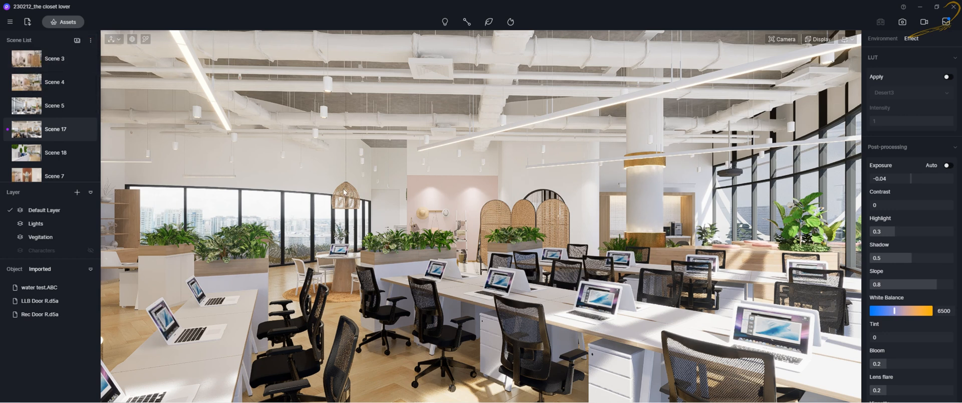
left_click(35, 105)
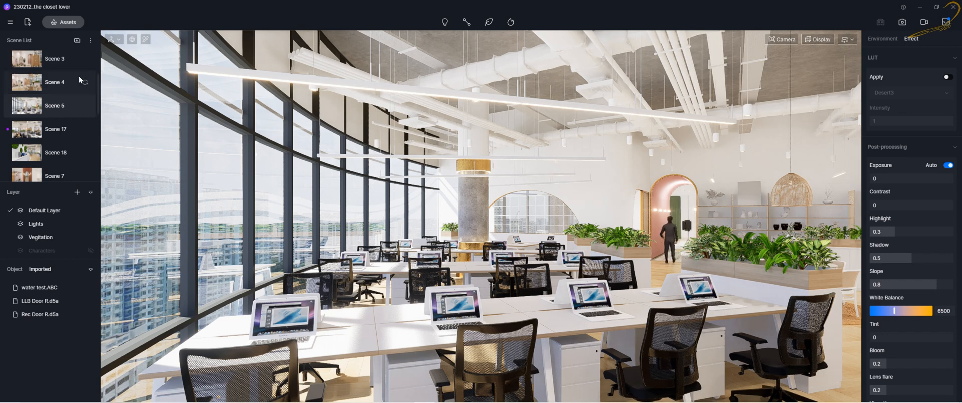
left_click(43, 83)
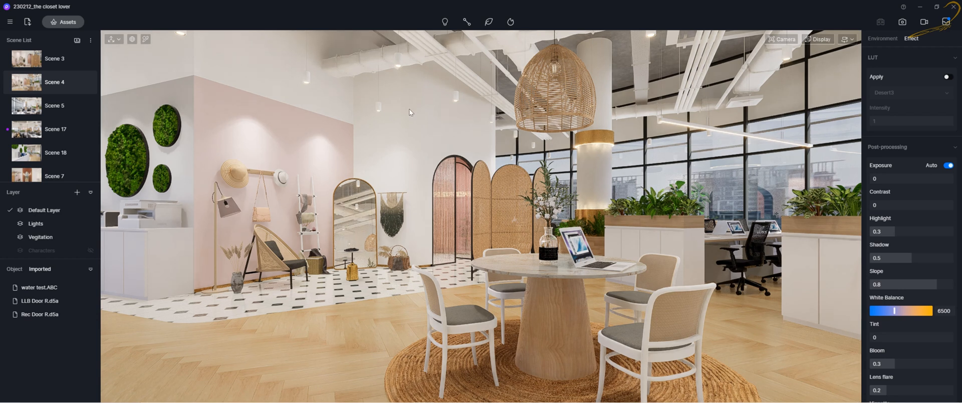
Set the scene list's switching mode to Camera Switch Only in the More options menu
mouse_move(86, 133)
left_click(90, 40)
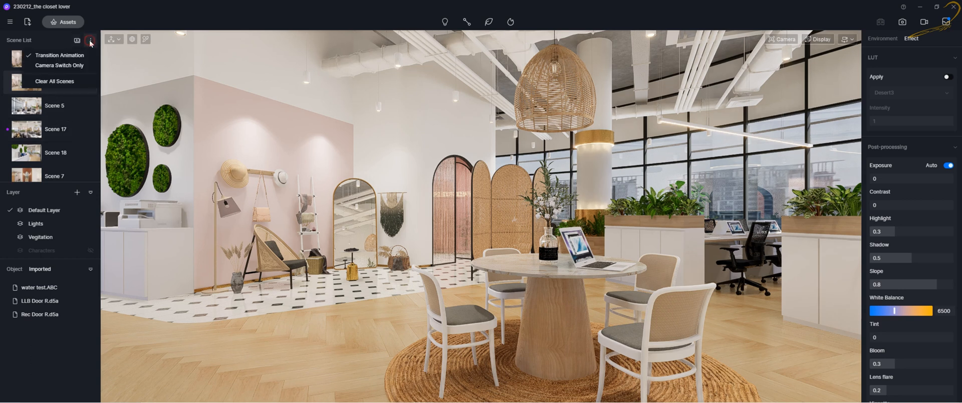
left_click(46, 56)
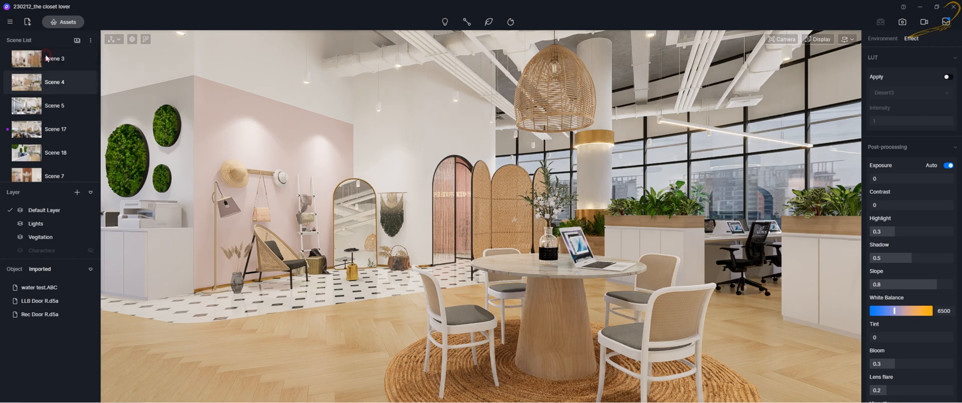
left_click(92, 41)
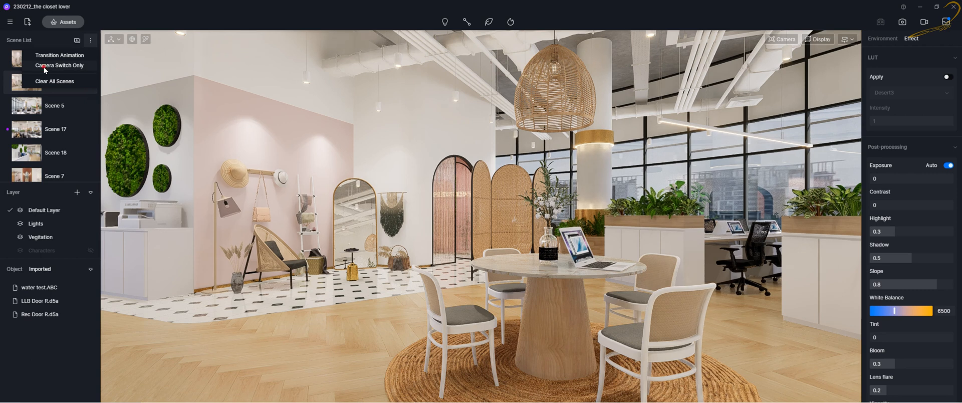
left_click(44, 67)
left_click(89, 41)
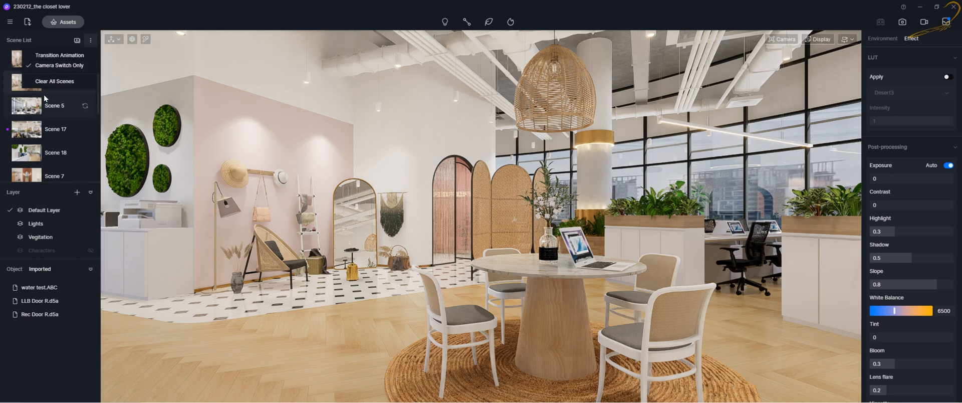
left_click(91, 43)
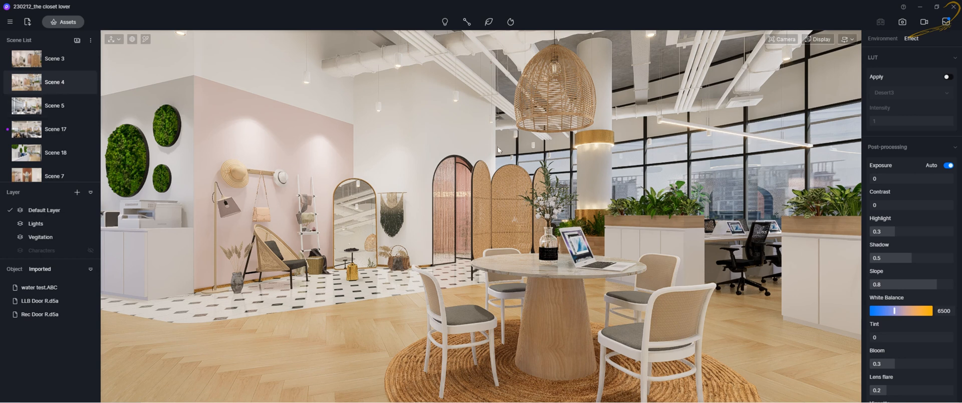
Switch to Scene 5, Scene 4 and Scene 18 to preview the camera-only switching
left_click(33, 105)
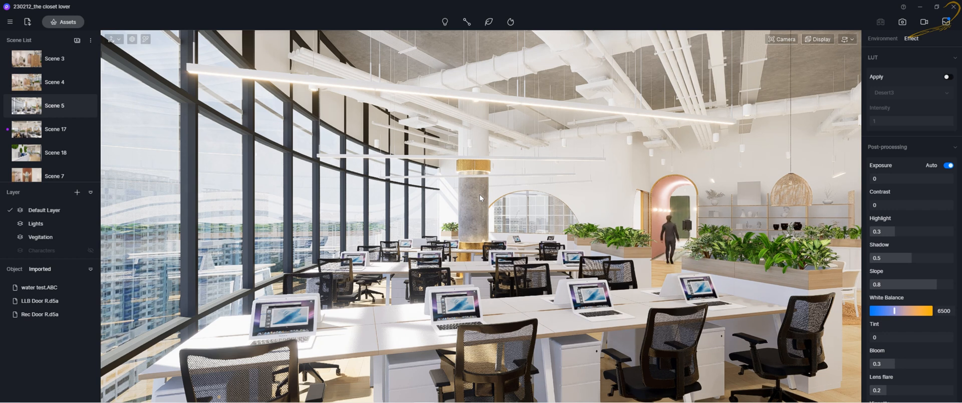
left_click(48, 82)
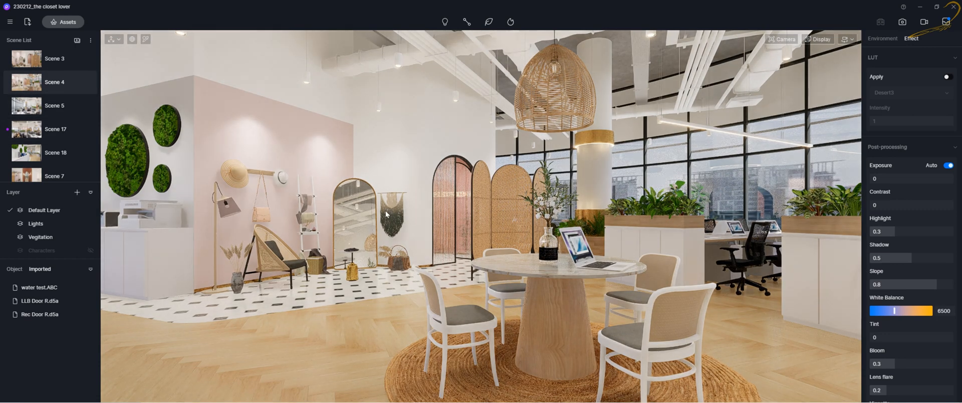
left_click(38, 150)
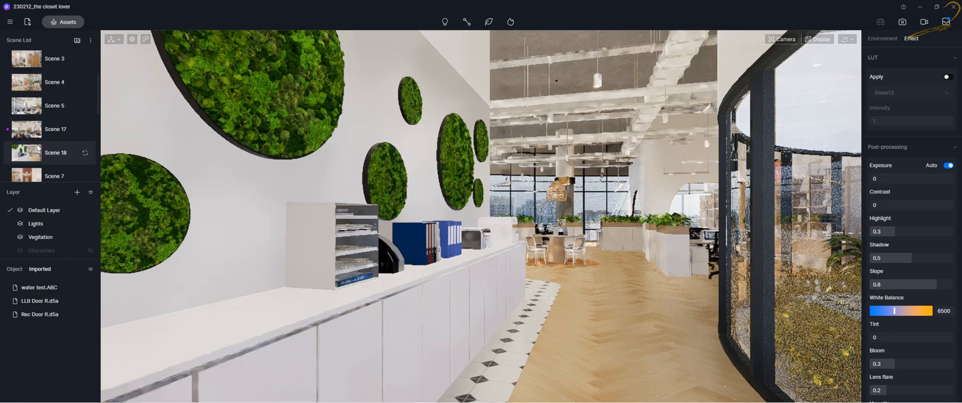
scroll(39, 147, "down", 3)
scroll(38, 147, "down", 1)
Switch through Scene 10, Scene 11, Scene 16, Scene 13 and back to Scene 10
left_click(38, 124)
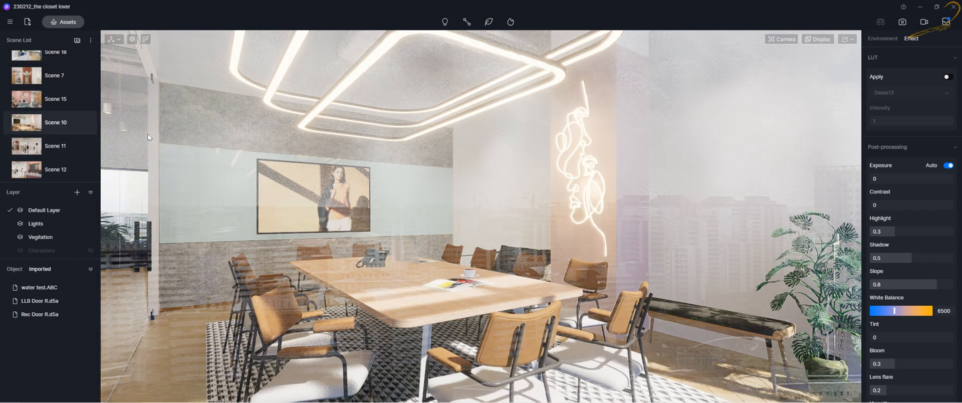
left_click(42, 148)
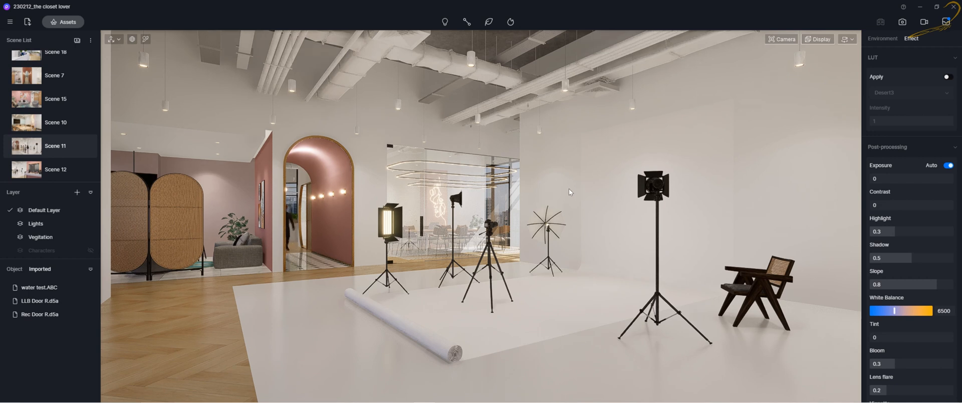
scroll(41, 144, "down", 2)
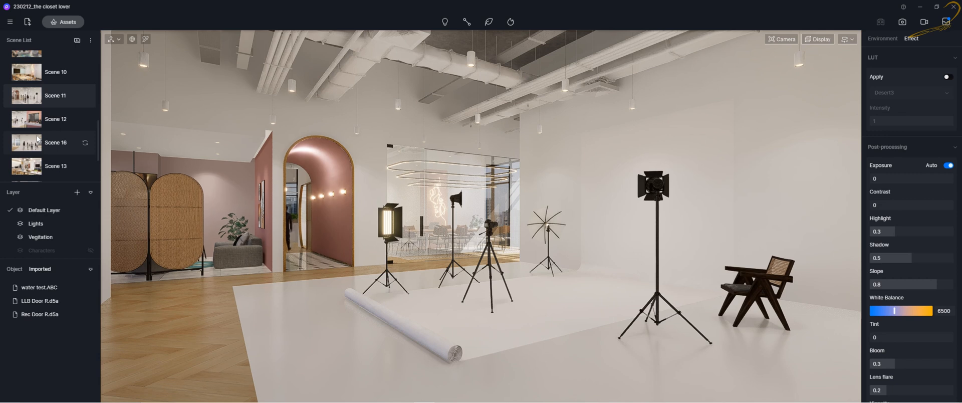
left_click(43, 143)
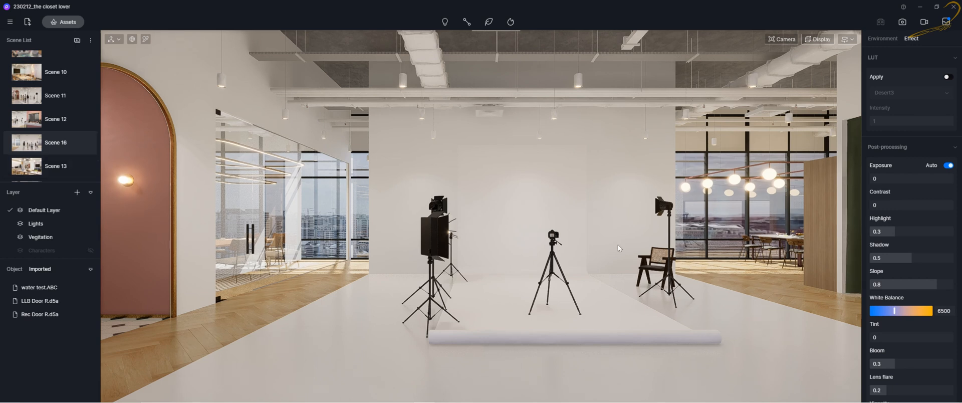
left_click(36, 166)
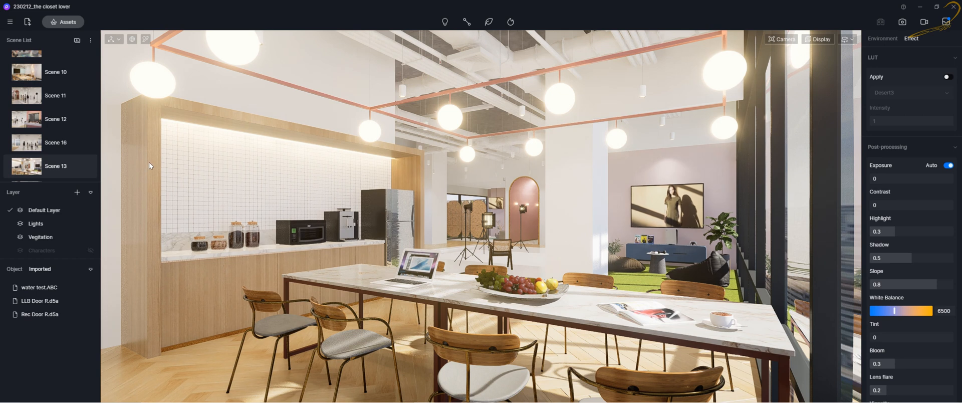
left_click(39, 74)
Reopen the More options menu, then switch to Scene 11, Scene 10, Scene 15 and Scene 1
left_click(91, 39)
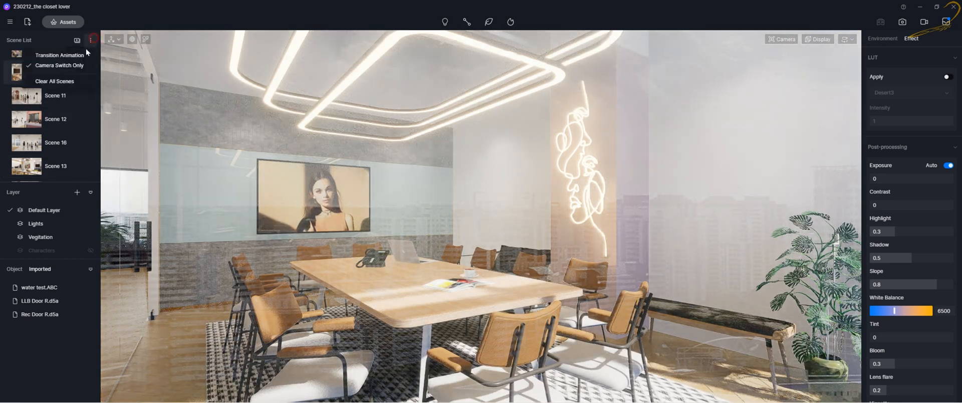
left_click(91, 40)
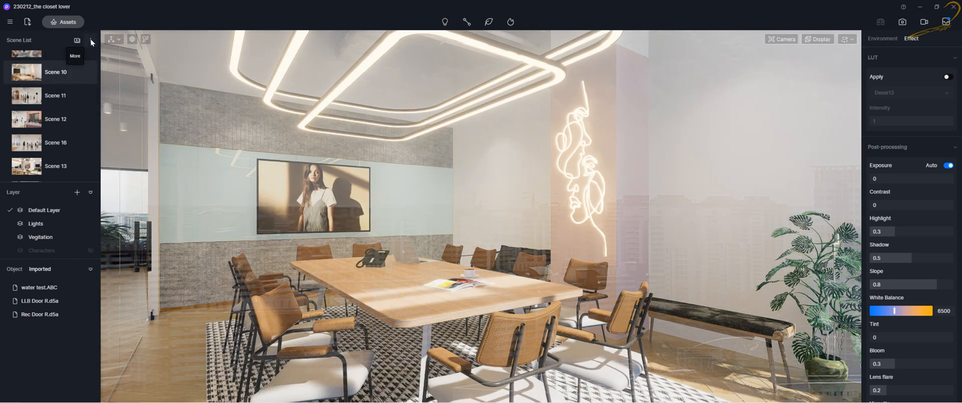
left_click(90, 40)
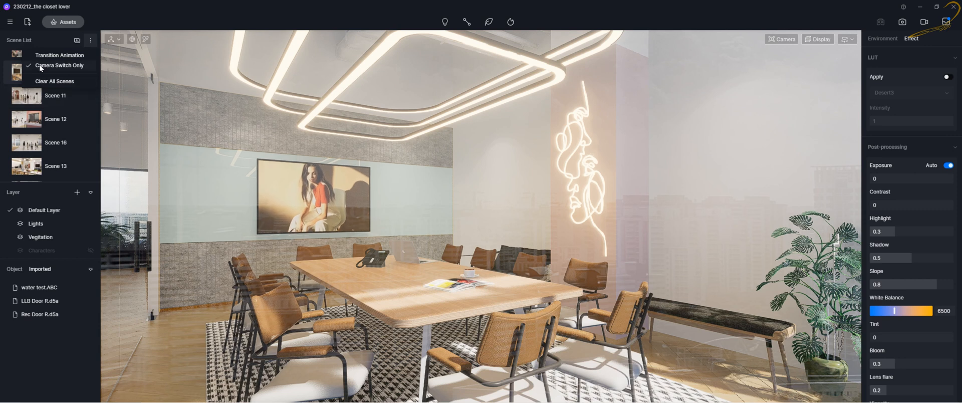
left_click(27, 98)
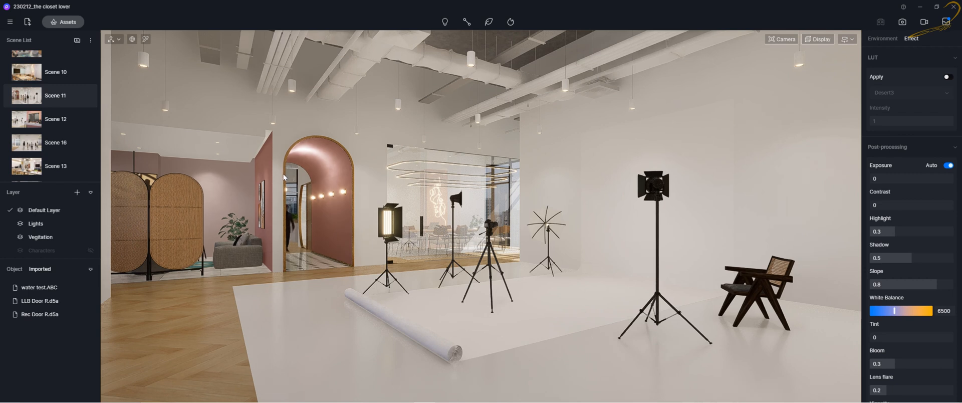
left_click(29, 71)
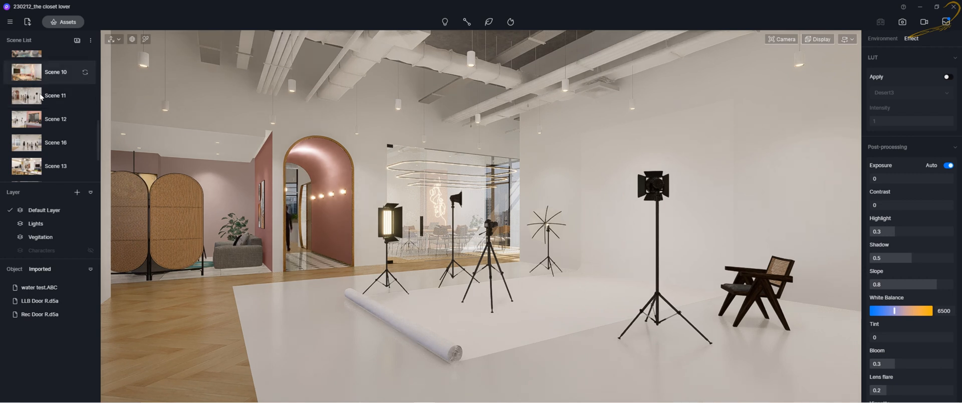
scroll(53, 89, "up", 1)
left_click(53, 95)
scroll(53, 124, "up", 3)
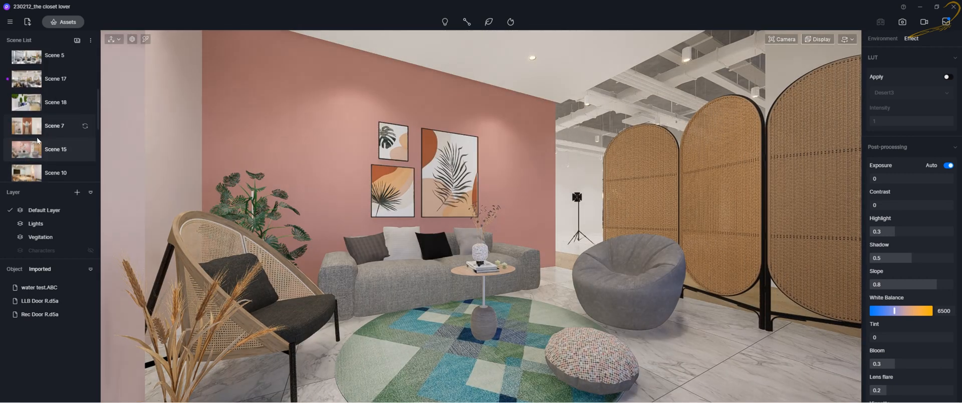
scroll(29, 115, "up", 2)
left_click(30, 87)
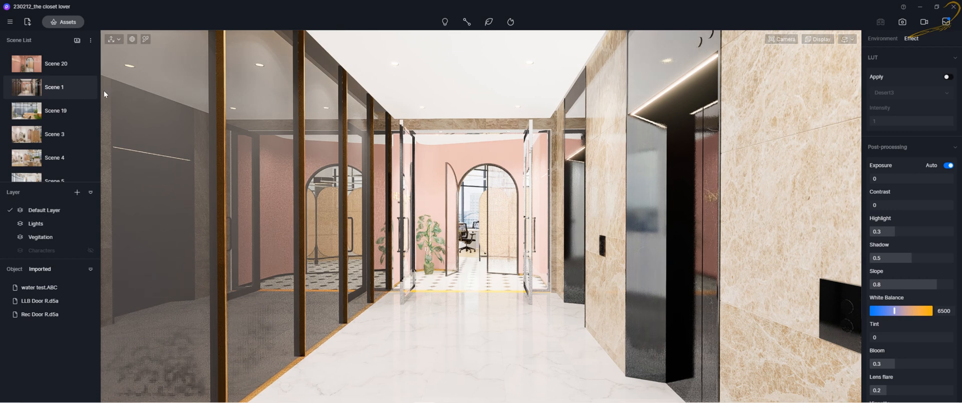
Set the switching mode back to Transition Animation and switch from Scene 1 to Scene 19
left_click(92, 43)
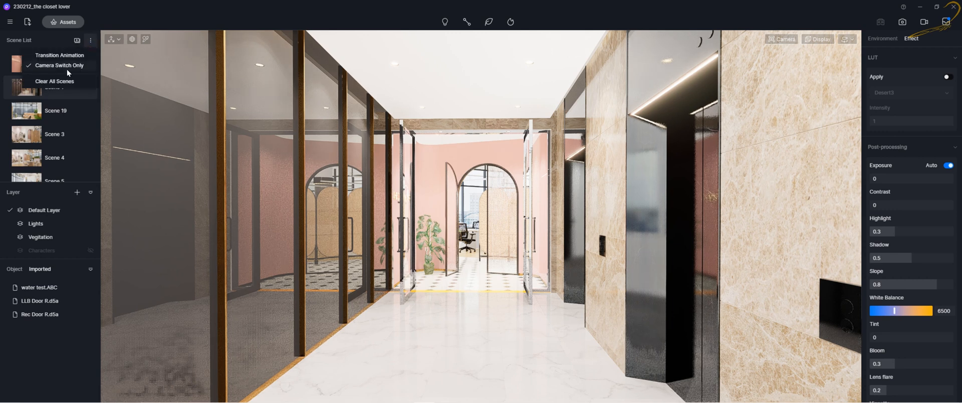
left_click(41, 57)
left_click(90, 41)
left_click(30, 93)
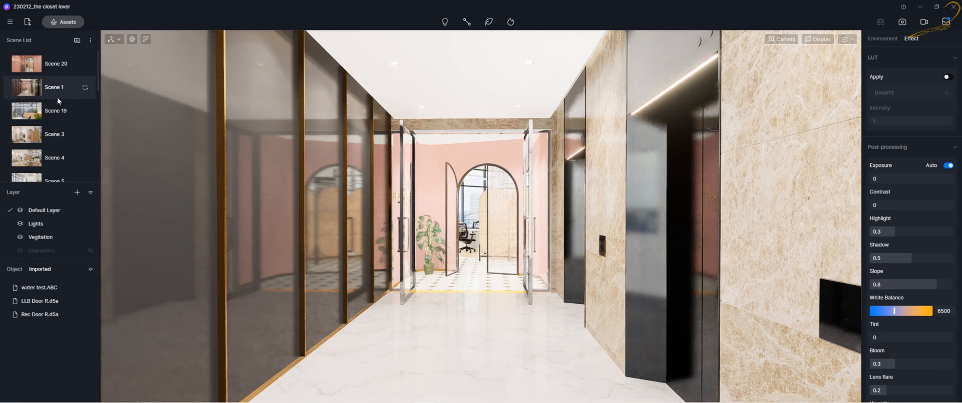
left_click(50, 110)
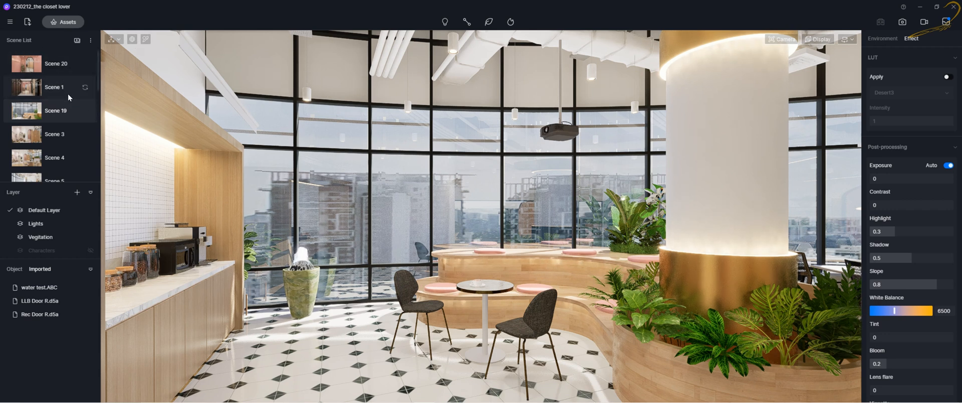
left_click(91, 41)
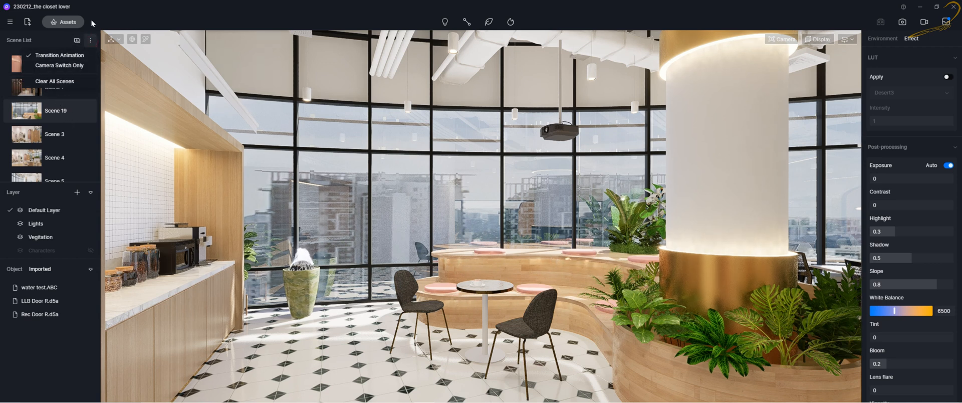
left_click(91, 40)
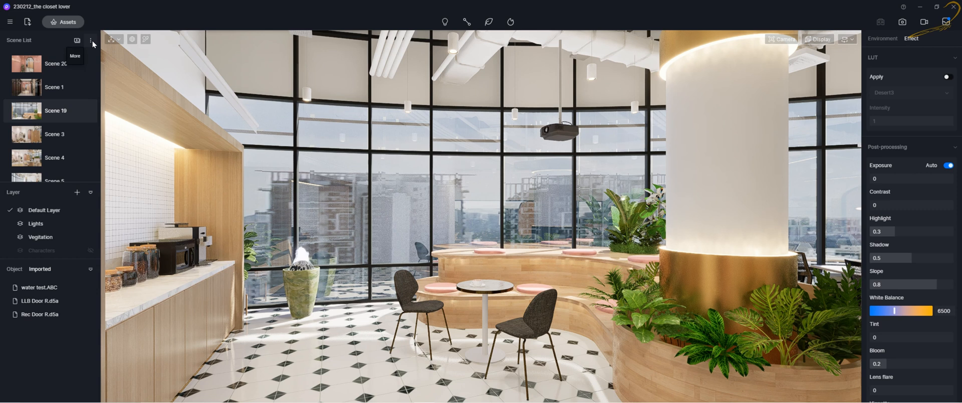
left_click(89, 41)
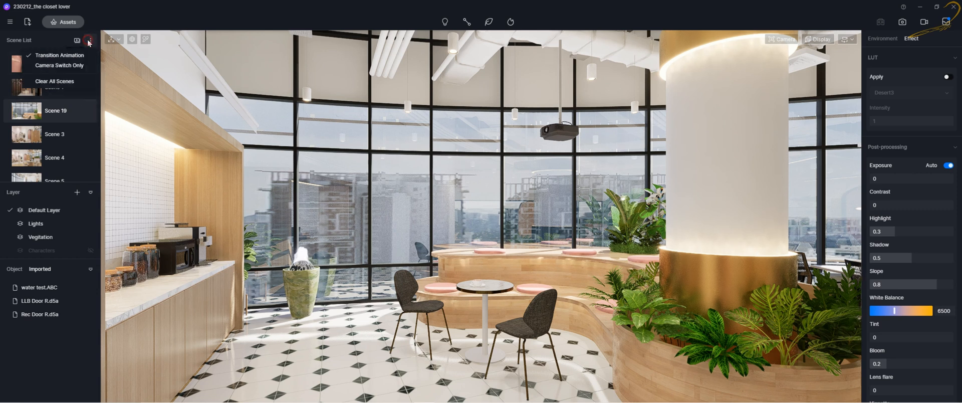
left_click(92, 40)
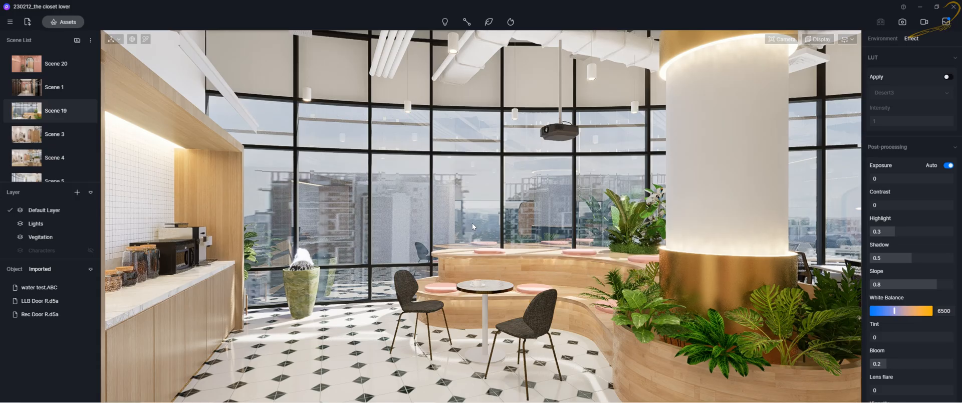
Move the view into the open office and adjust the camera setting below focal length in the Camera panel
scroll(470, 223, "down", 6)
right_click_drag(471, 223, 431, 220)
scroll(435, 220, "down", 8)
scroll(430, 224, "down", 6)
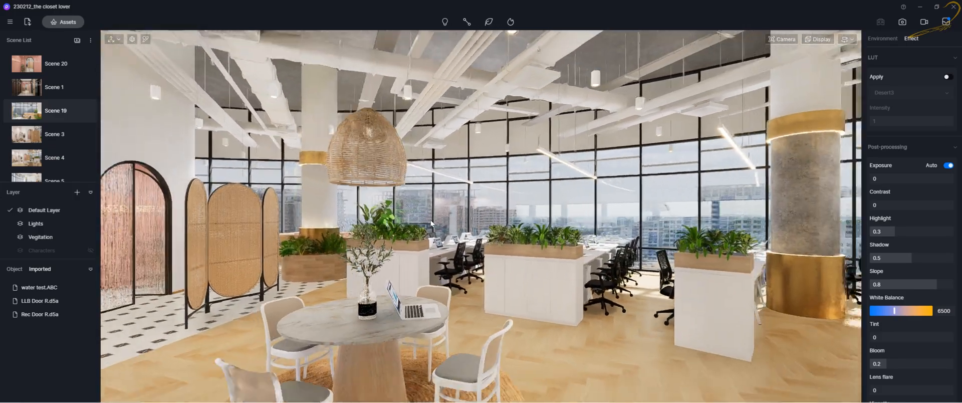
left_click(782, 39)
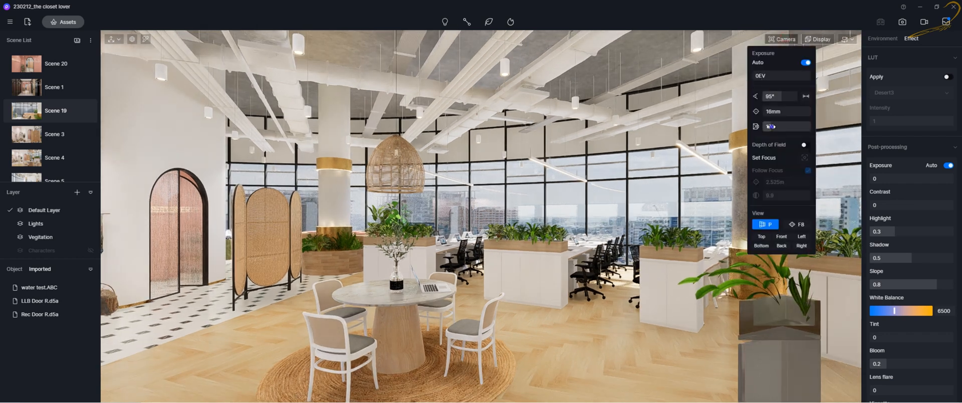
left_click_drag(772, 127, 755, 127)
left_click(779, 40)
Explore the open office view around the desks and switch to Scene 3602 in the scene list
right_click_drag(553, 171, 440, 179)
scroll(493, 184, "down", 12)
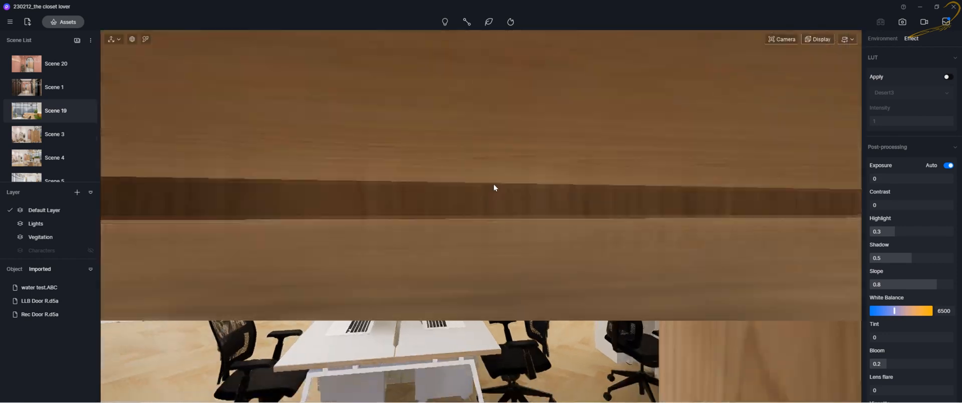
scroll(495, 188, "up", 6)
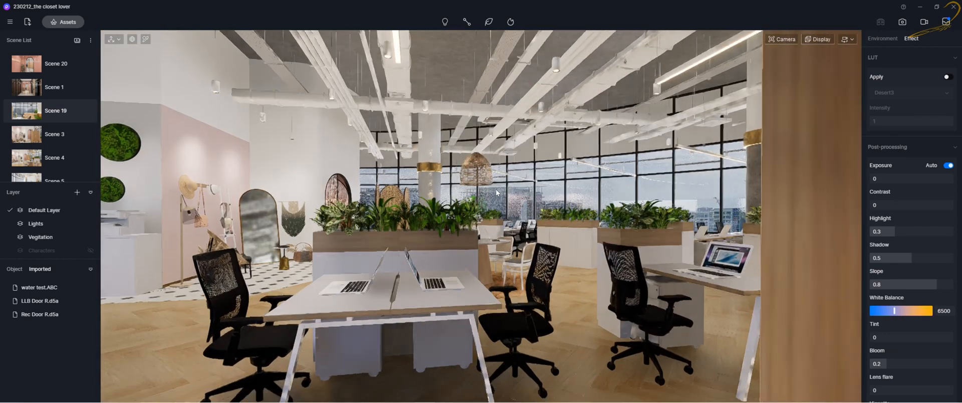
scroll(494, 190, "up", 3)
middle_click_drag(509, 188, 618, 207)
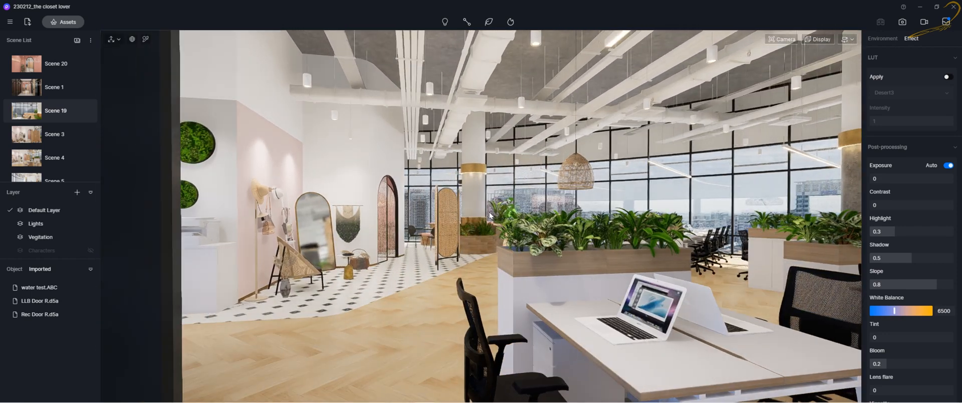
middle_click_drag(526, 209, 432, 211)
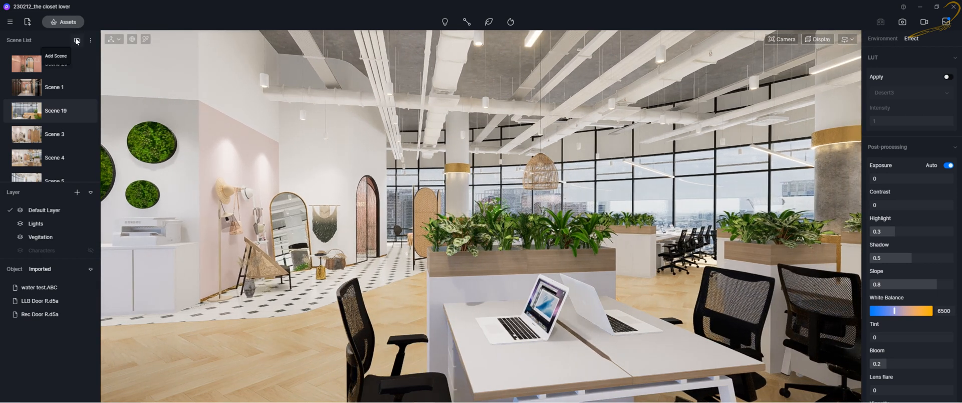
scroll(76, 120, "down", 8)
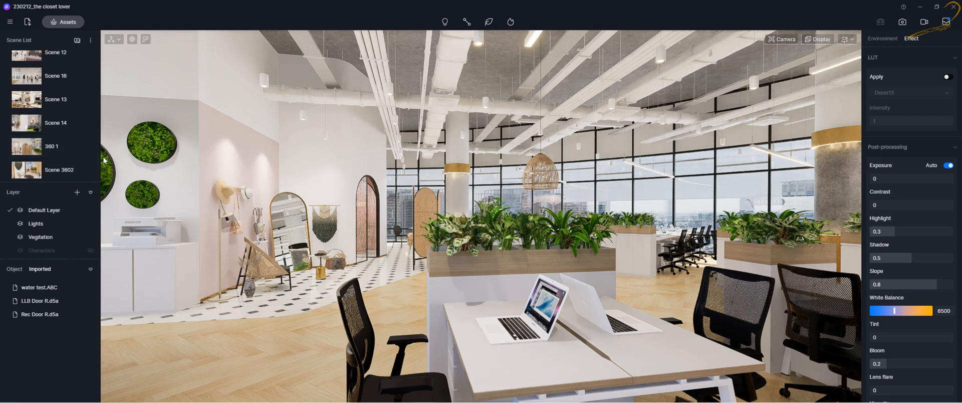
left_click(52, 171)
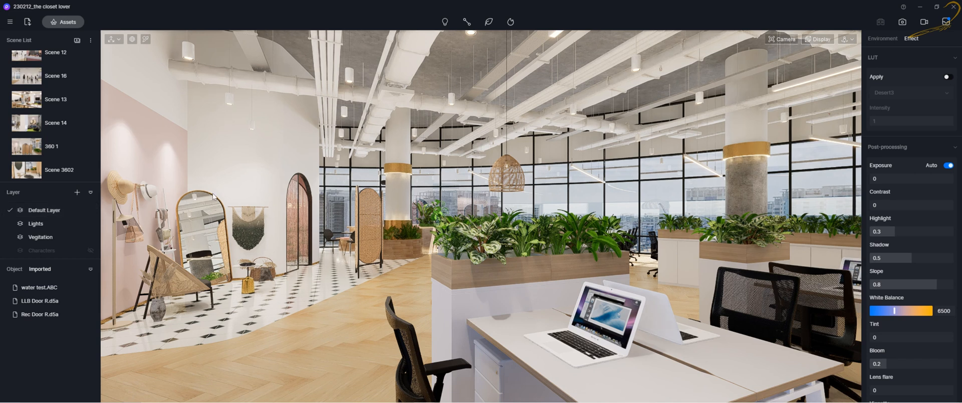
Add a new layer to the layer list, expand the list to show it, and save the project
mouse_move(399, 7)
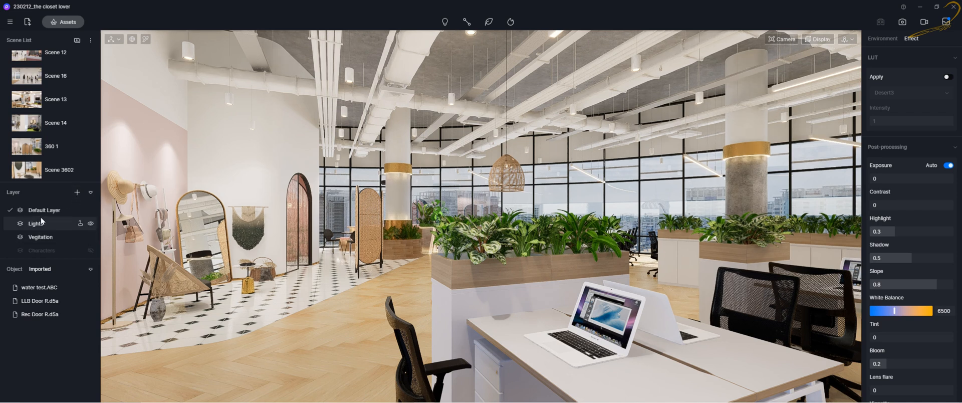
left_click(74, 195)
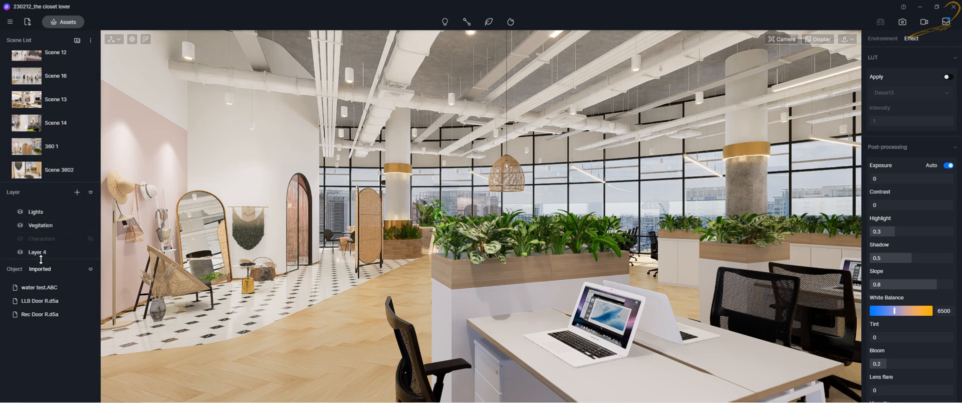
left_click_drag(41, 260, 42, 278)
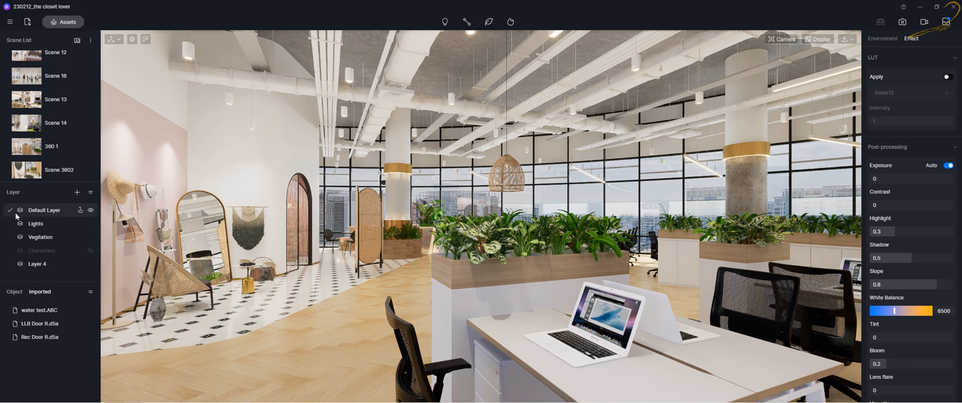
key("ctrl+s")
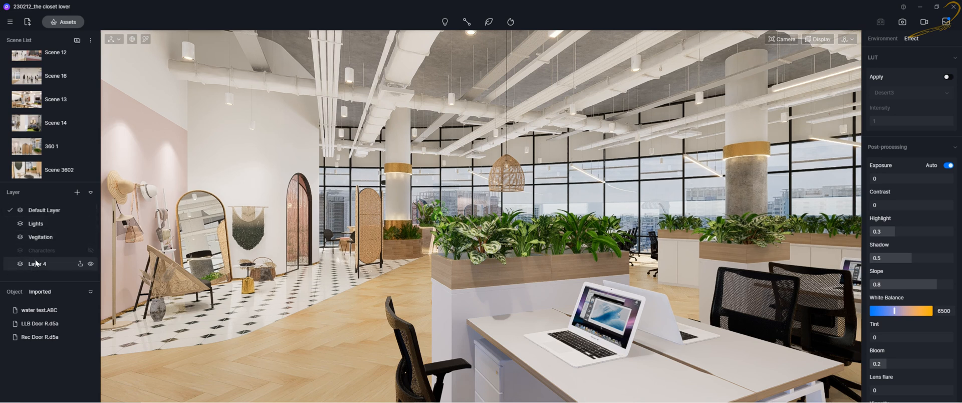
Make Layer 4 the active layer and open its rename field, leaving the name as Layer 4
left_click(10, 264)
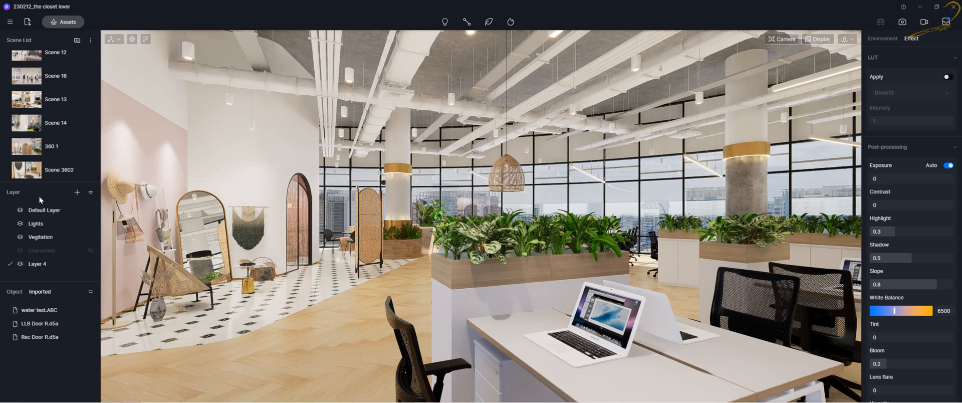
right_click(31, 264)
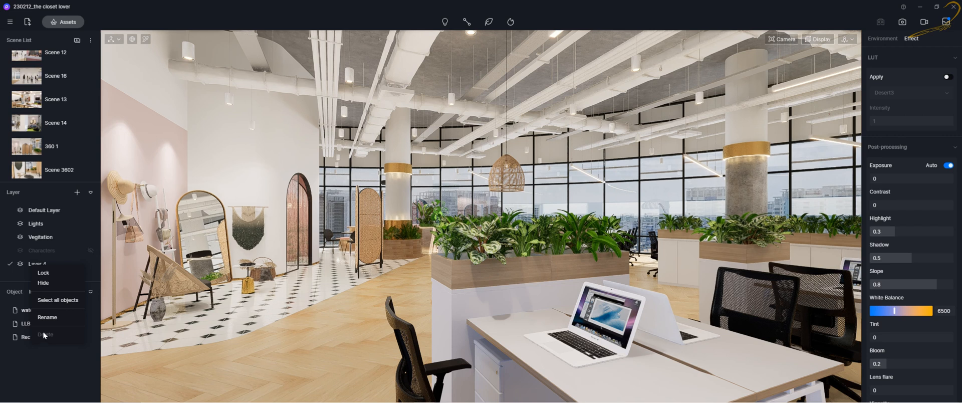
left_click(27, 263)
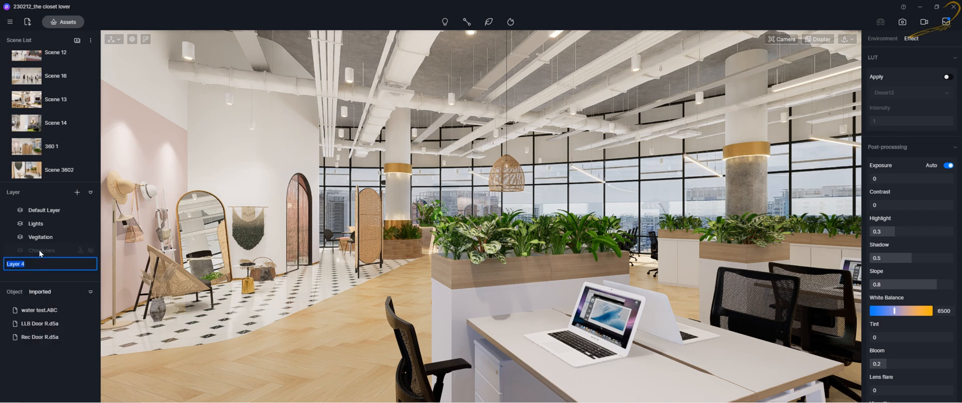
left_click(39, 251)
left_click(40, 269)
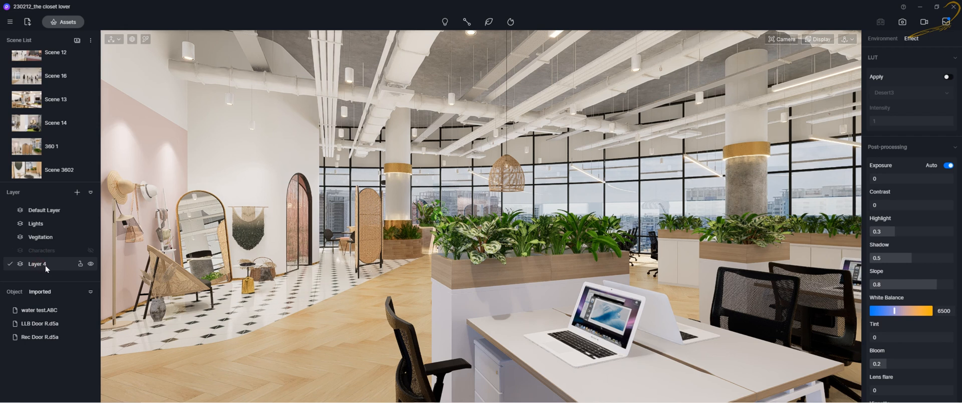
double_click(40, 266)
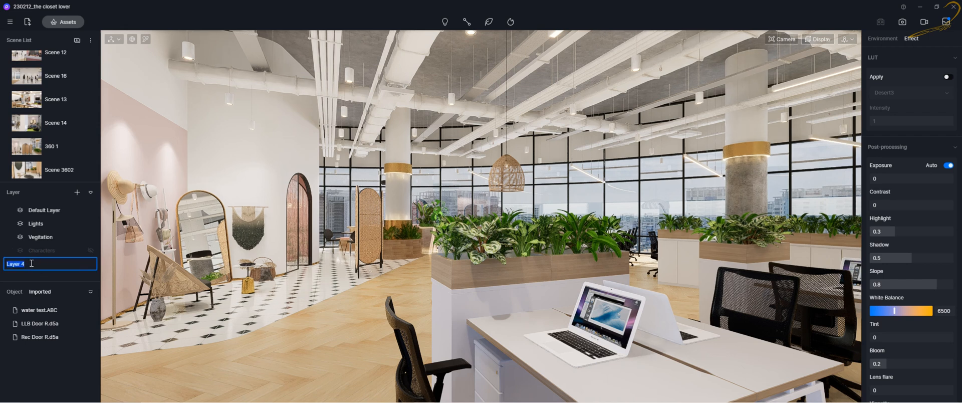
left_click(41, 254)
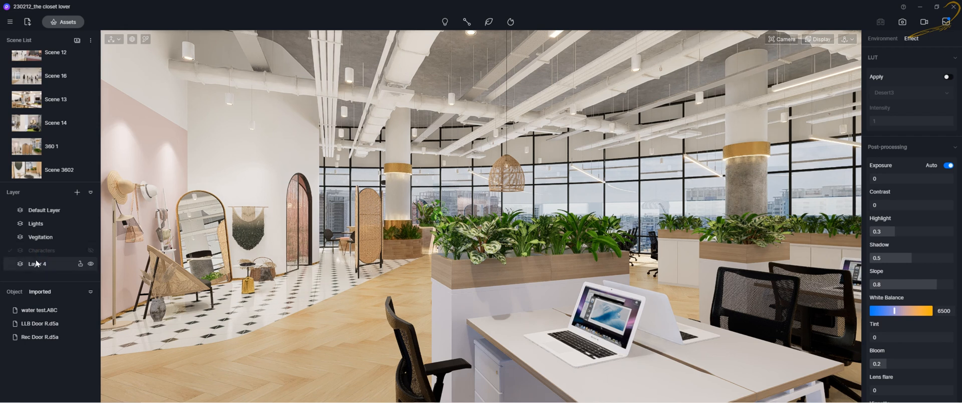
Turn on visibility of the hidden Characters layer
left_click(35, 226)
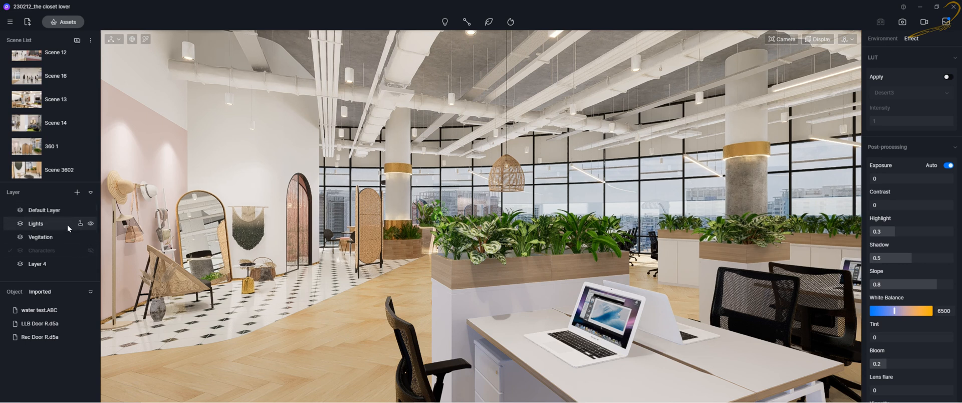
left_click(90, 251)
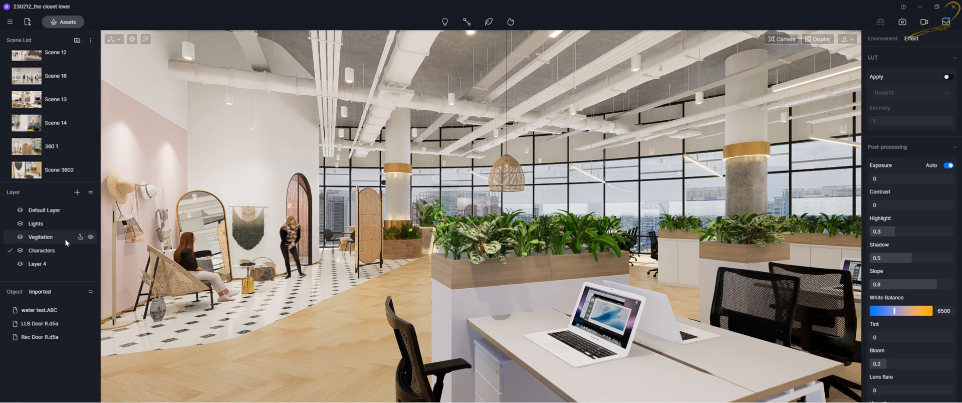
Switch the viewport navigation mode to Fly
scroll(550, 188, "down", 5)
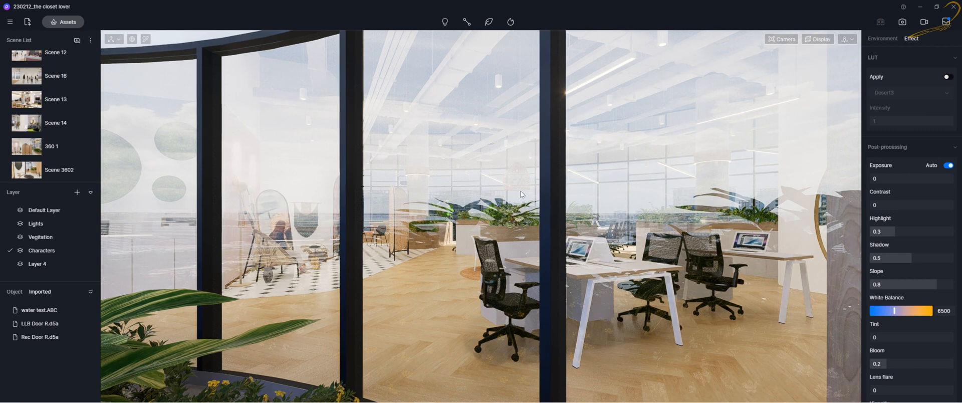
scroll(521, 194, "up", 3)
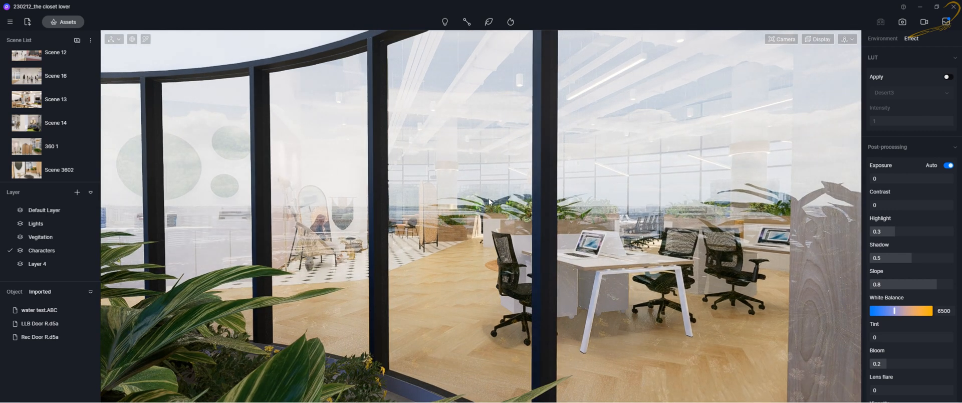
left_click(846, 39)
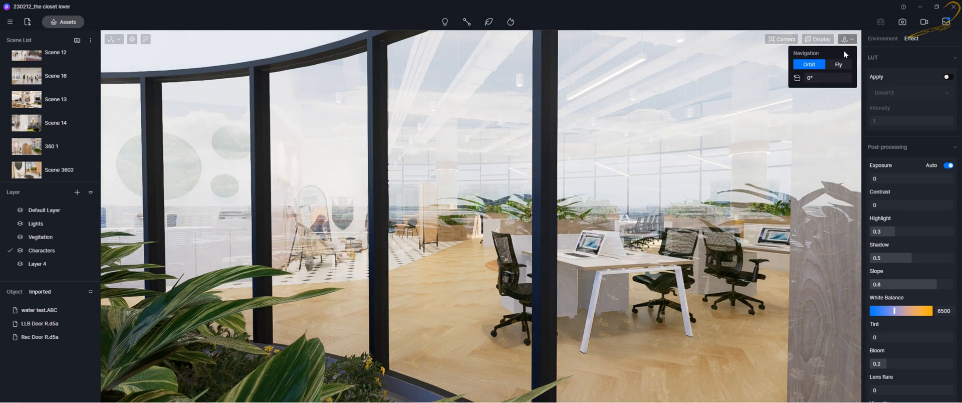
left_click(840, 64)
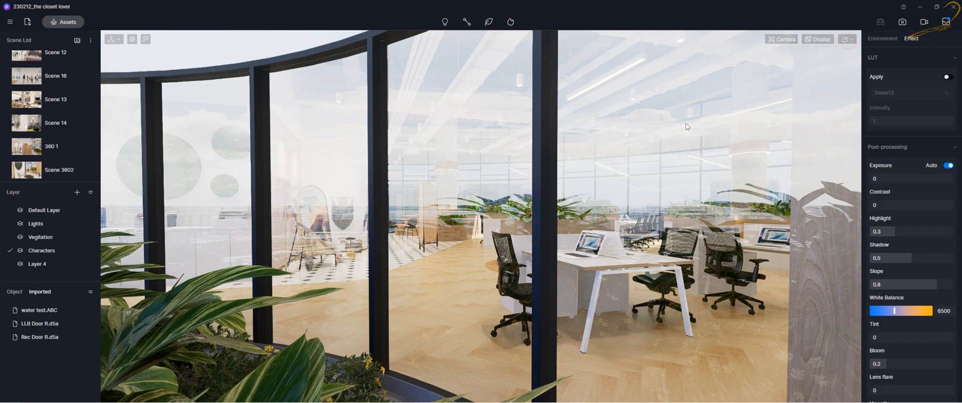
Hide the Vegetation layer and then show it again
scroll(414, 234, "down", 2)
scroll(414, 234, "down", 3)
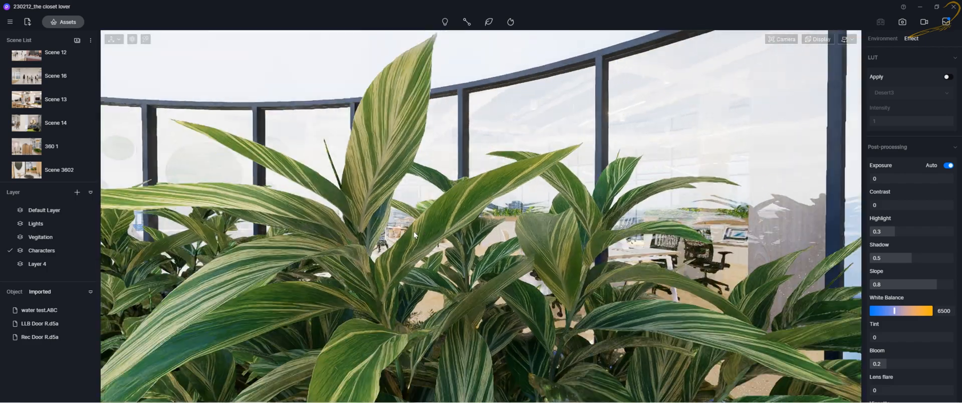
scroll(416, 234, "down", 3)
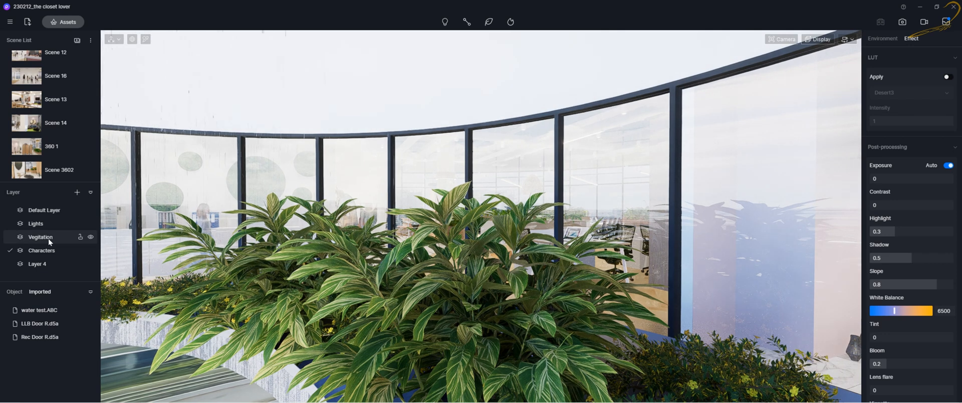
left_click(91, 237)
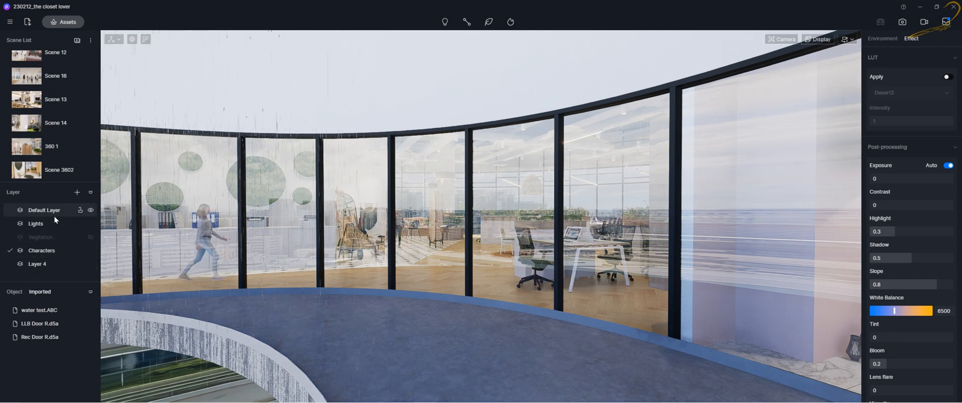
left_click(91, 238)
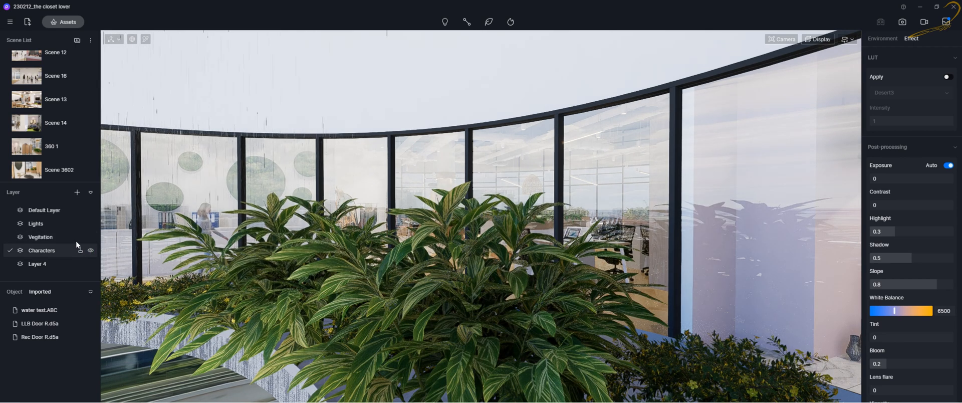
Make Layer 4 the active layer again
left_click(66, 212)
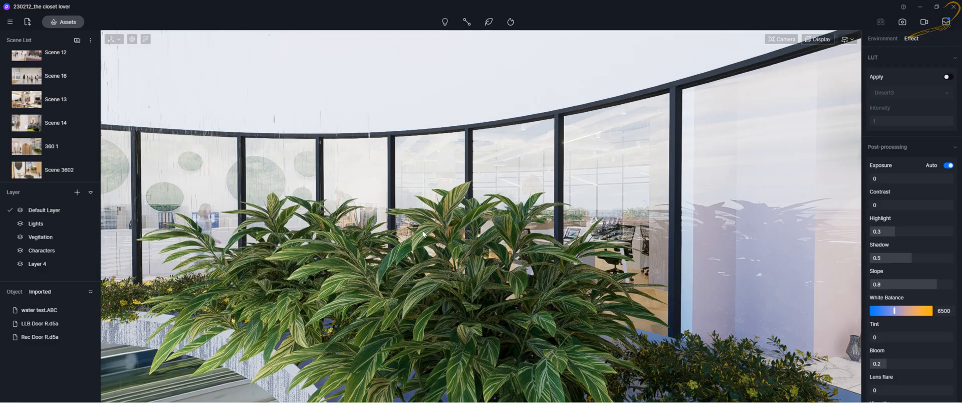
scroll(421, 228, "up", 2)
scroll(420, 228, "up", 12)
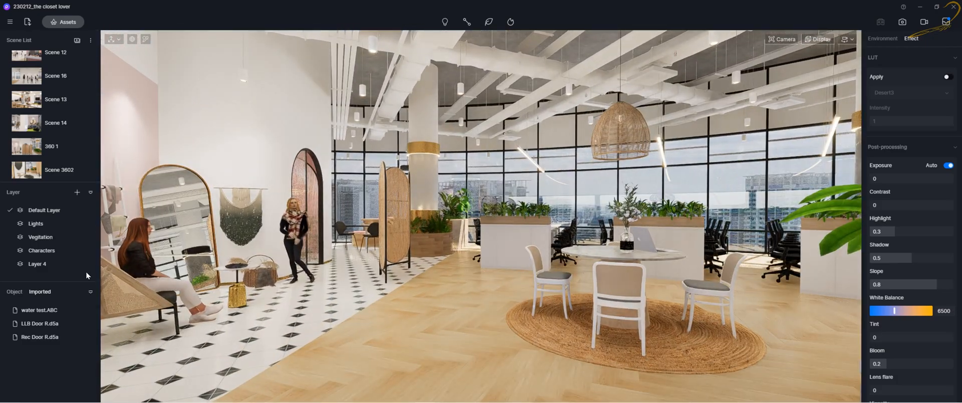
left_click(37, 262)
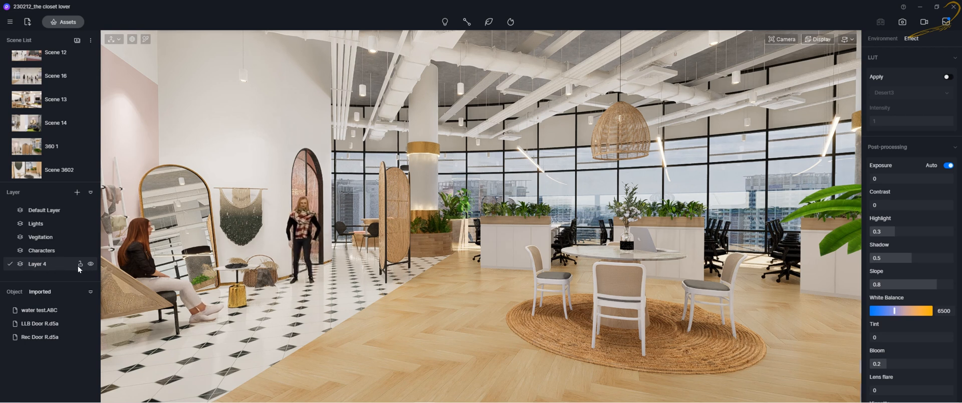
Move the standing woman character to Layer 4, then toggle Layer 4's visibility off and back on
left_click(298, 219)
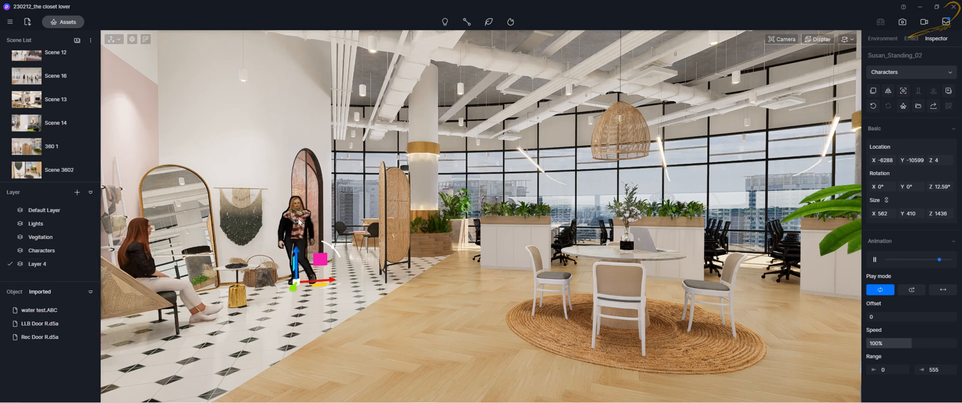
left_click(905, 74)
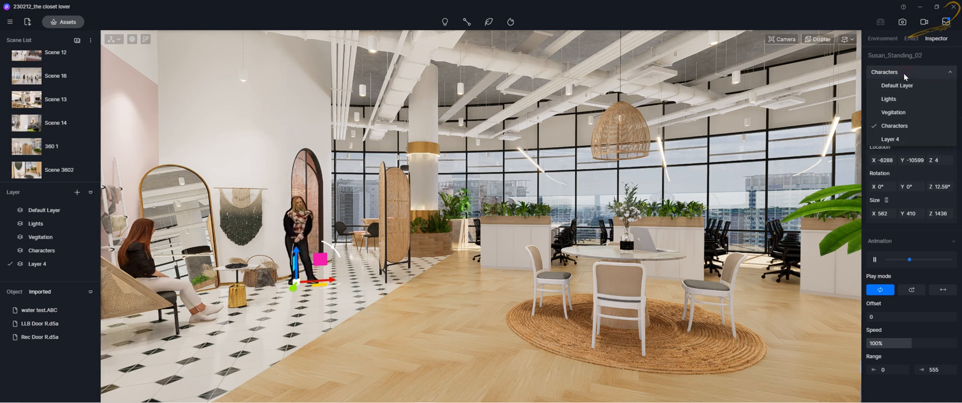
left_click(903, 73)
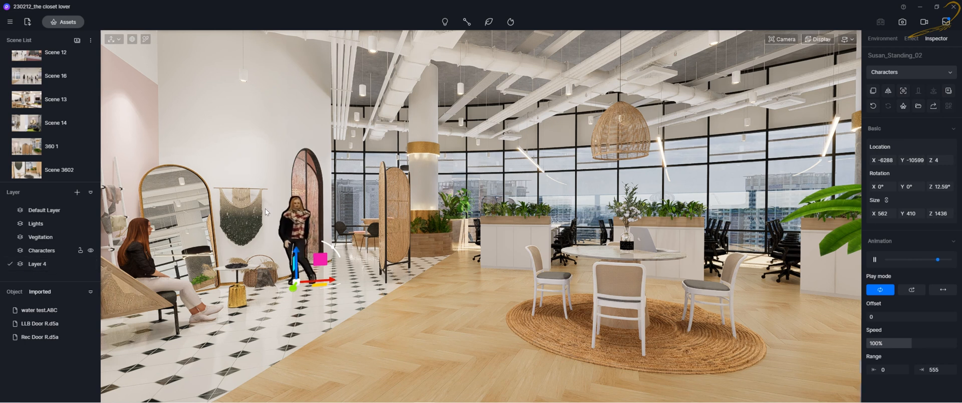
left_click(890, 72)
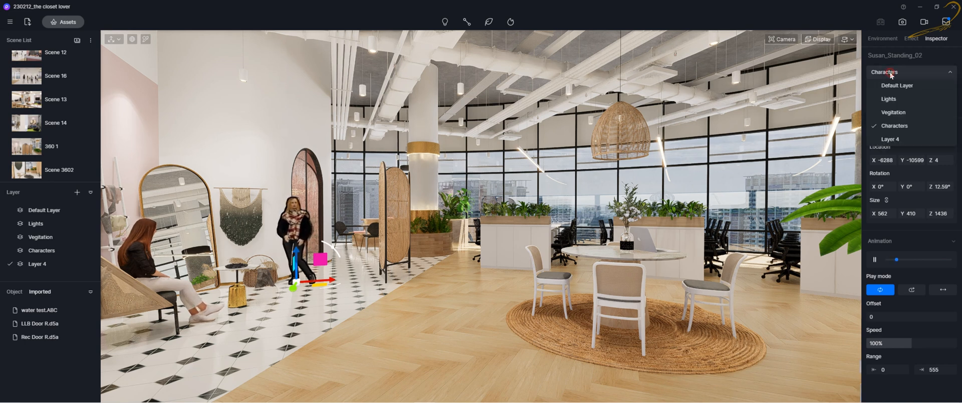
left_click(889, 142)
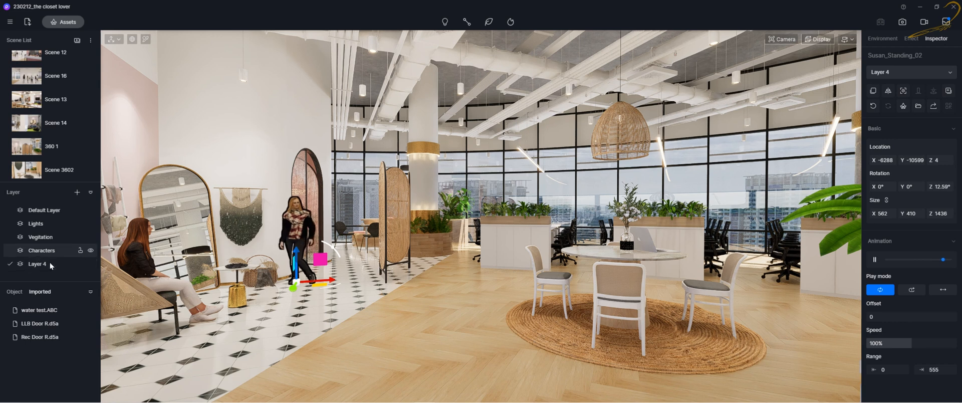
left_click(91, 264)
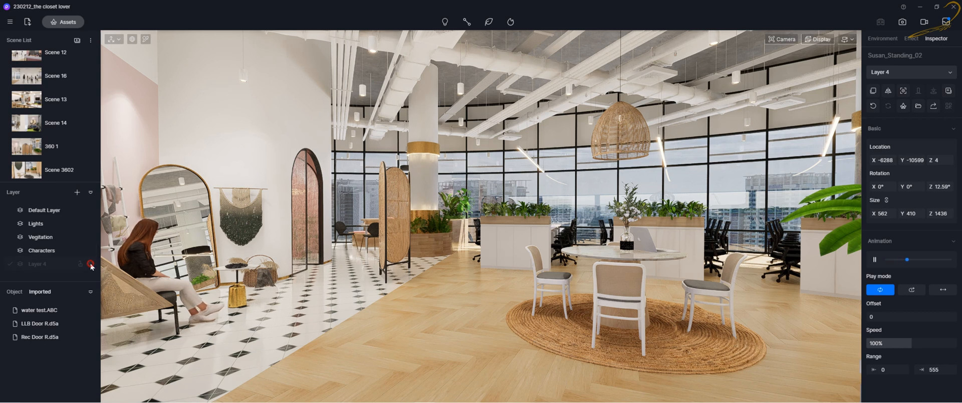
left_click(91, 263)
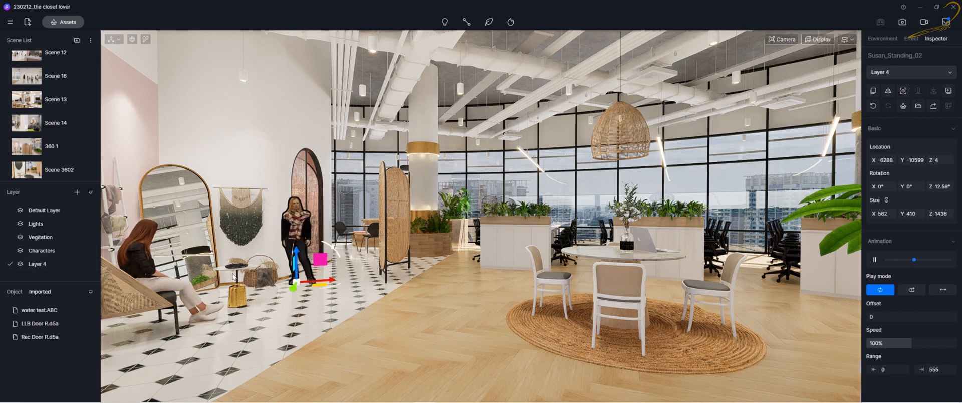
Move the seated woman character to Layer 4
left_click(138, 259)
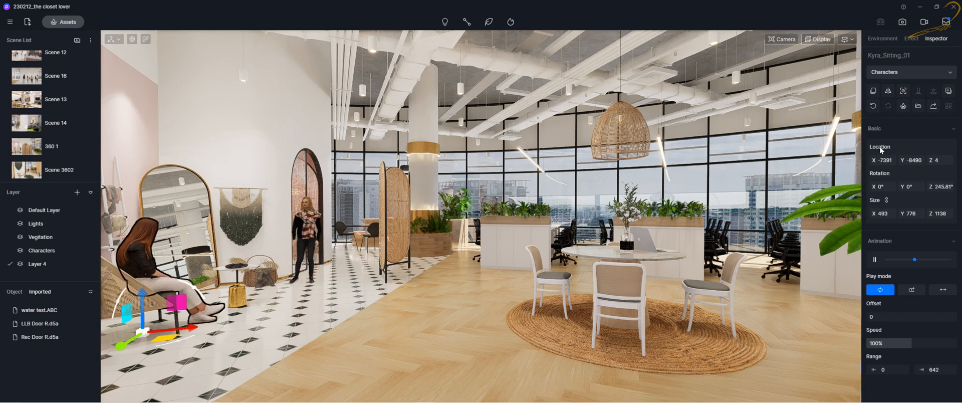
left_click(899, 73)
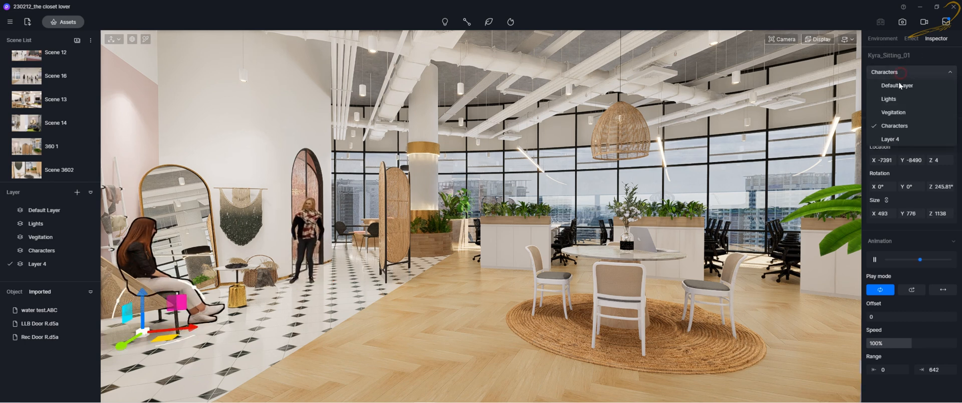
left_click(892, 138)
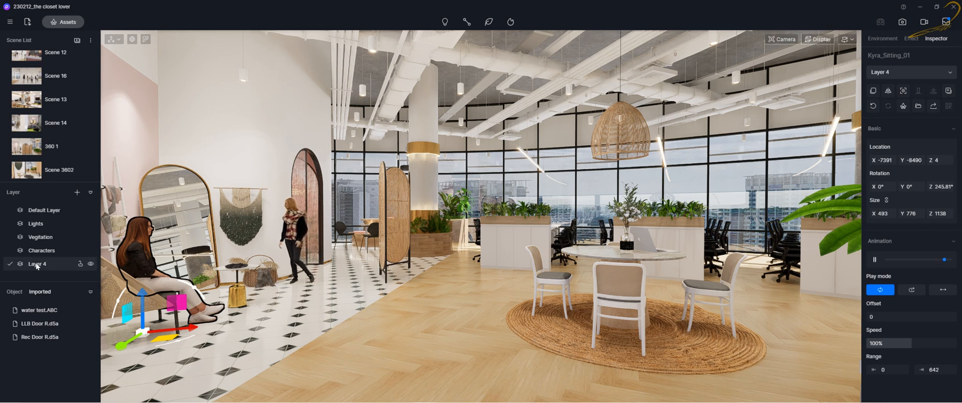
Select both women characters and assign them to the Characters layer
left_click(290, 223, "ctrl")
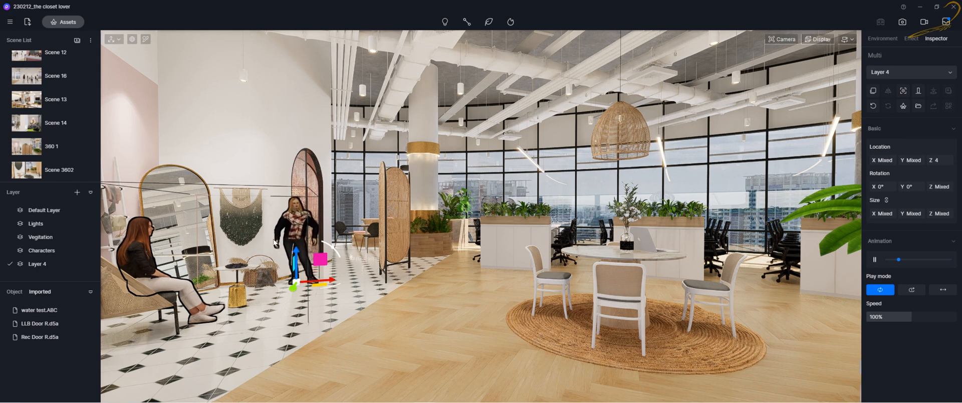
left_click(890, 72)
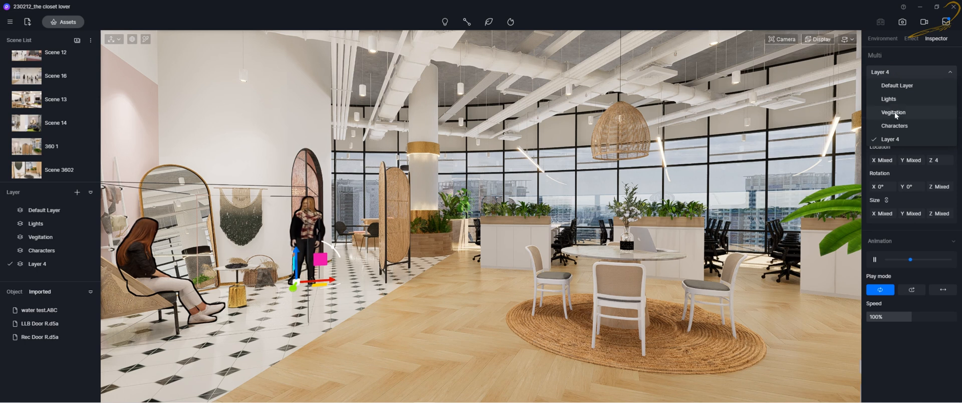
left_click(893, 126)
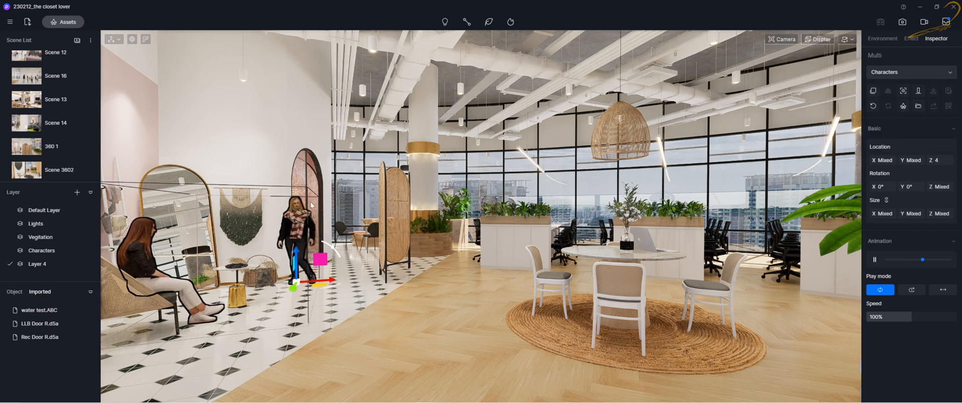
Toggle the Characters layer's visibility off and back on
left_click(90, 250)
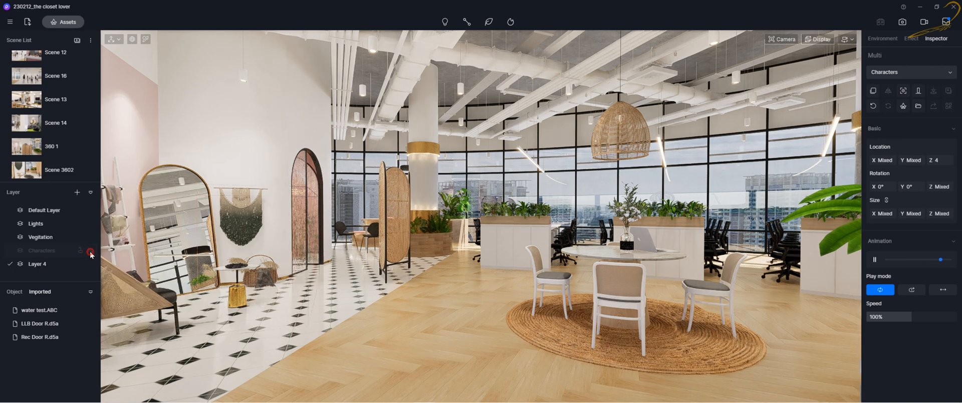
left_click(90, 251)
left_click(90, 250)
left_click(90, 251)
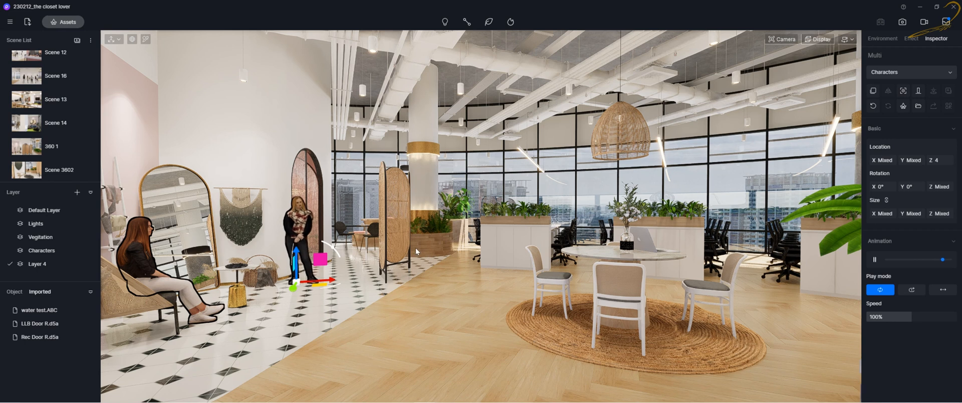
Place a Modern Green Plants Potted asset from the online Accessories models beside the round table
left_click(60, 22)
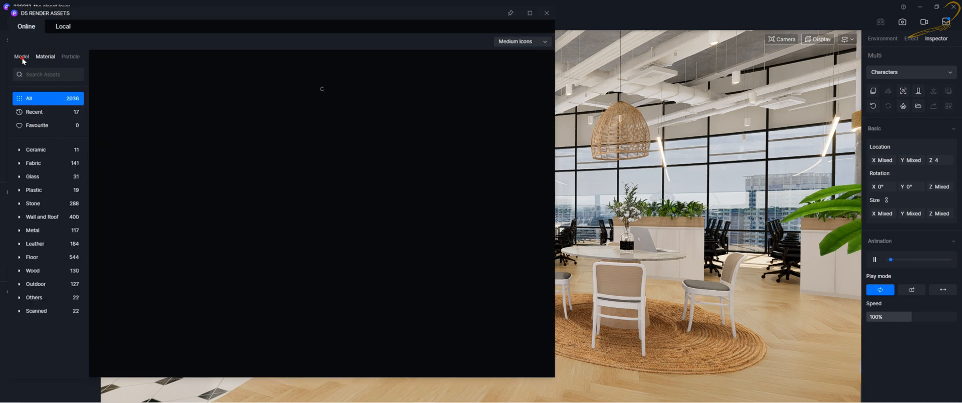
left_click(22, 58)
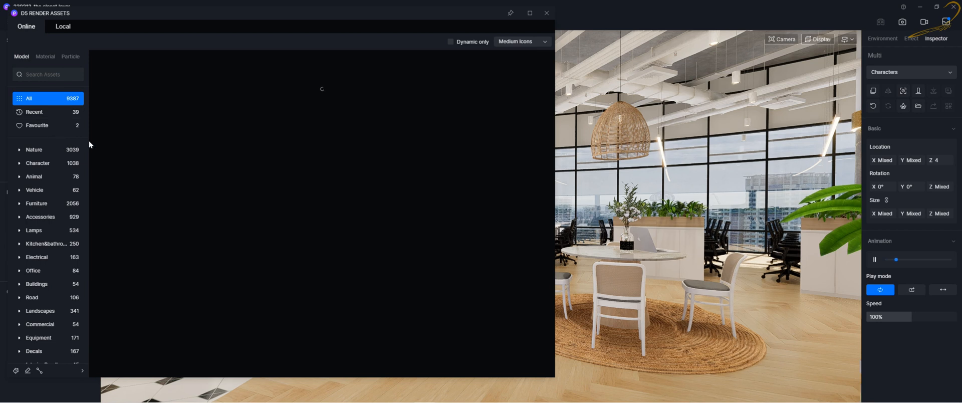
left_click(40, 216)
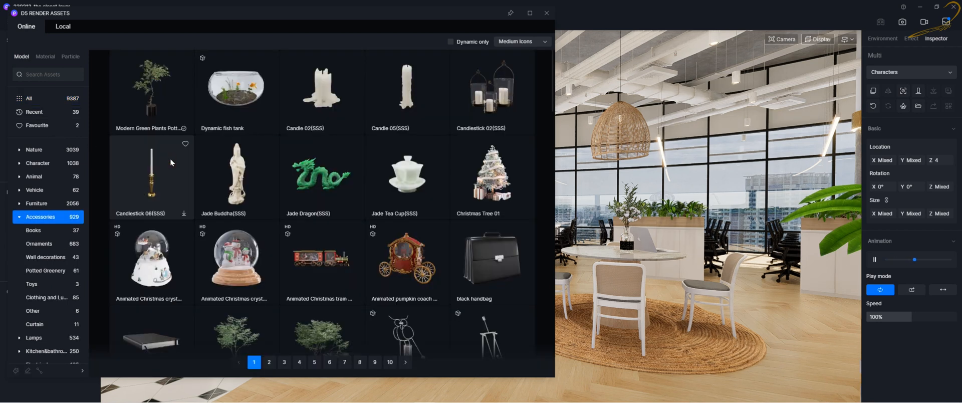
left_click(151, 105)
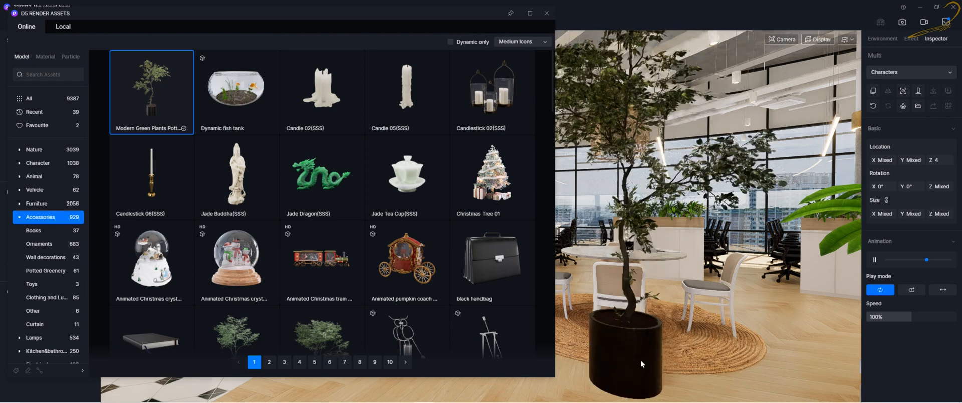
left_click(768, 304)
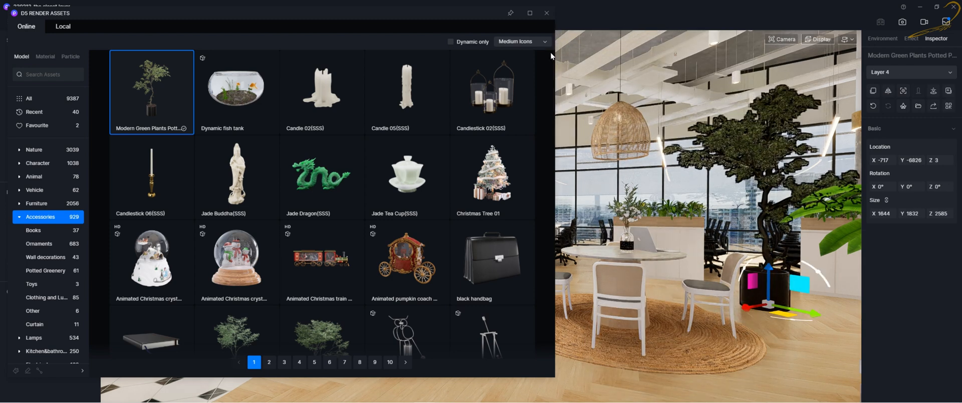
left_click(545, 13)
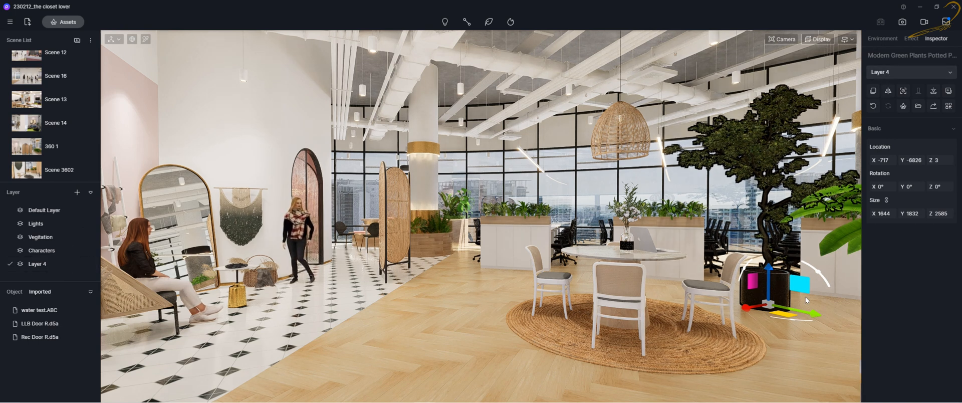
Move the potted plant next to the room divider, then hide Layer 4
left_click_drag(781, 312, 420, 295)
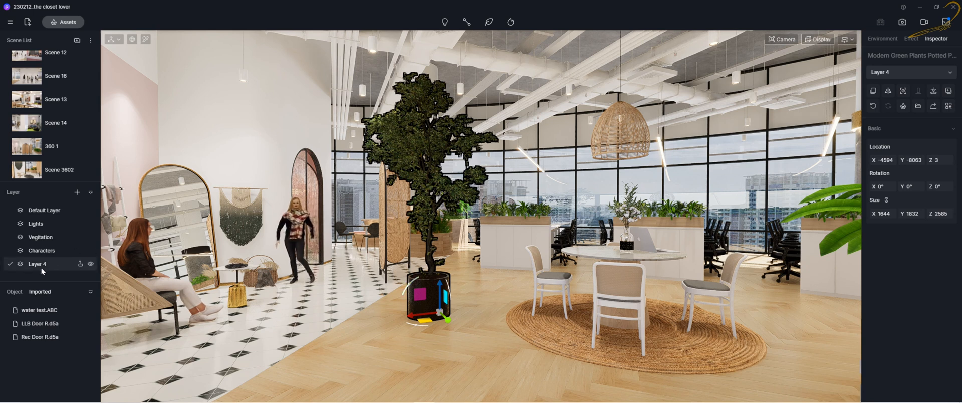
left_click(89, 264)
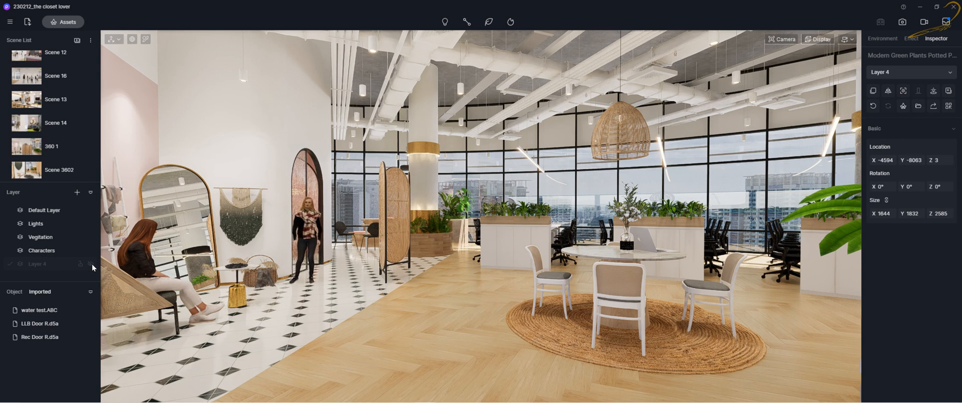
Place a second Modern Green Plants Potted plant and show Layer 4 again
left_click(65, 22)
left_click(156, 94)
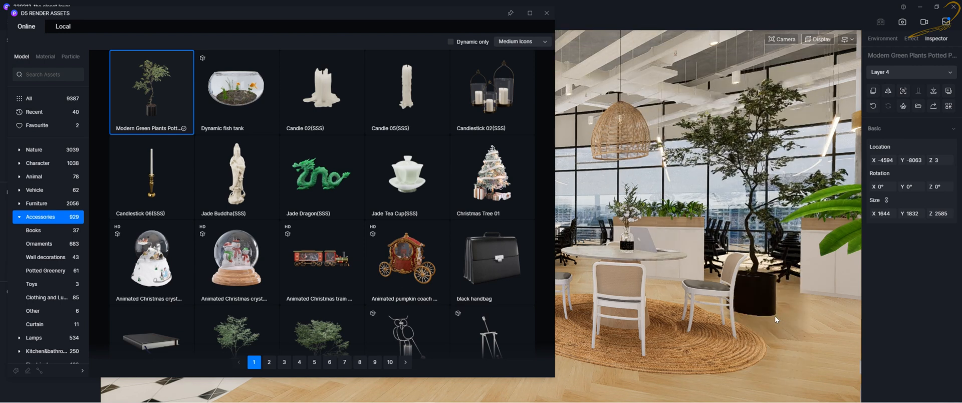
left_click(545, 13)
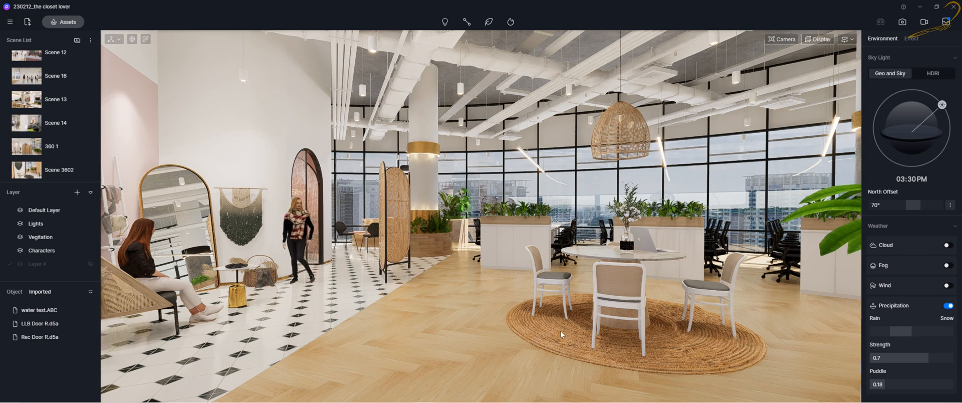
left_click(89, 265)
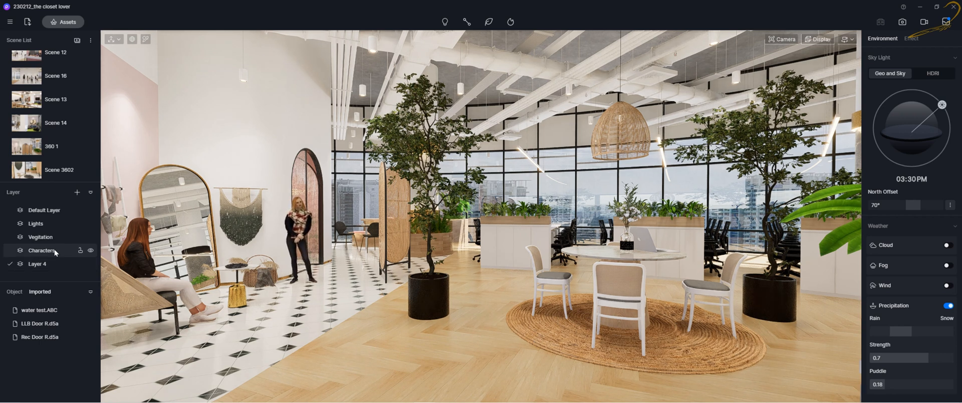
Switch the active layer to Default Layer and back to Layer 4, then lock Layer 4
left_click(38, 211)
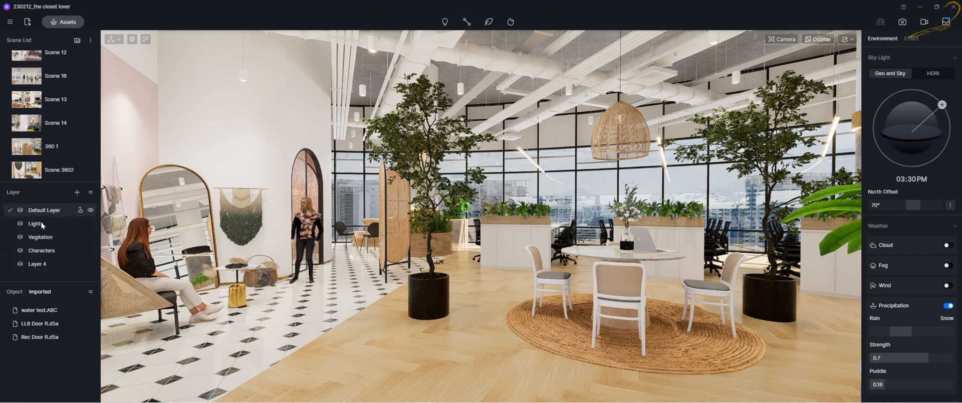
left_click(41, 265)
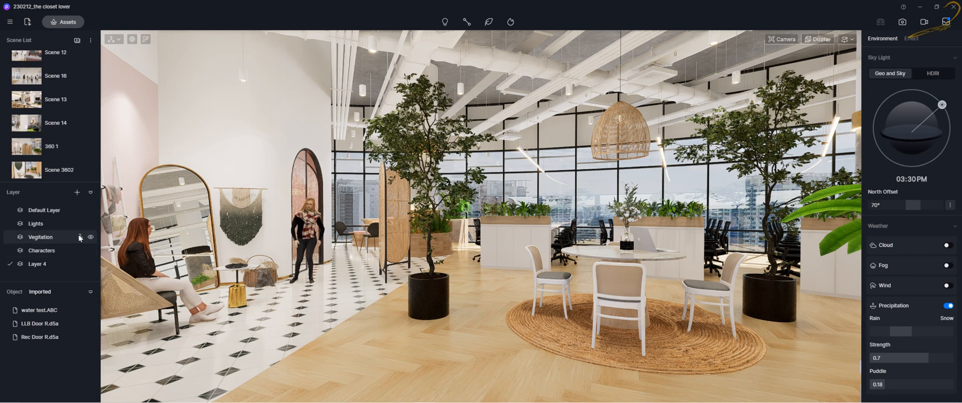
left_click(80, 264)
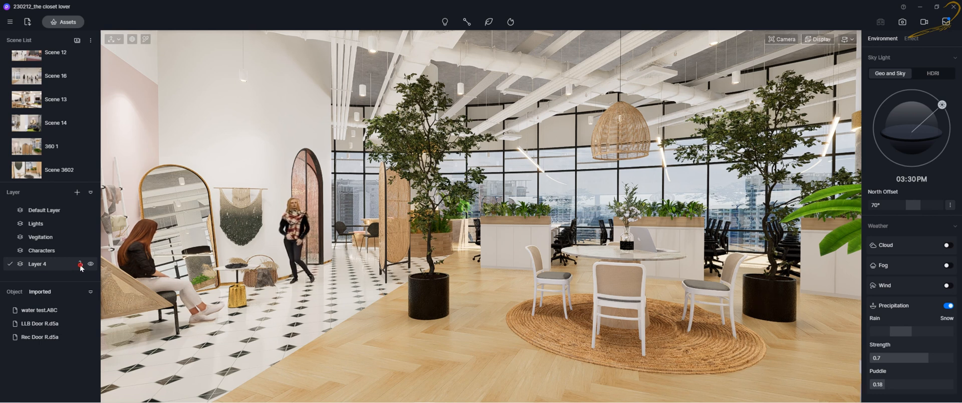
Try to select the potted plant on the locked layer
left_click(427, 291)
left_click(427, 292)
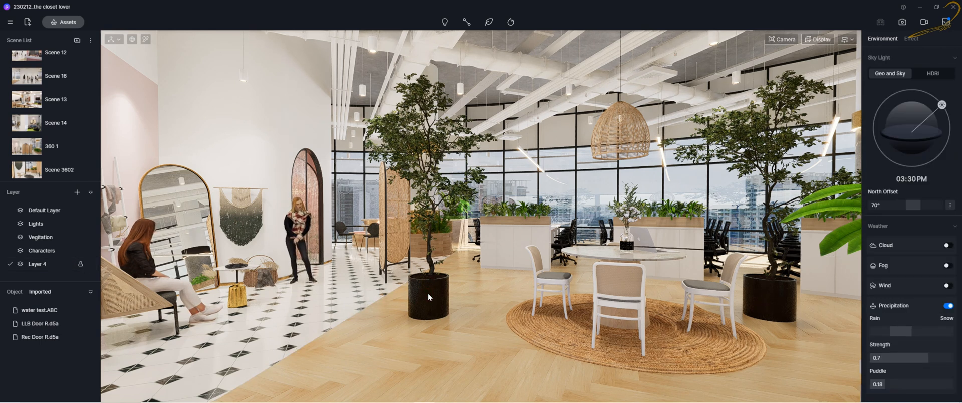
left_click(427, 293)
key("Escape")
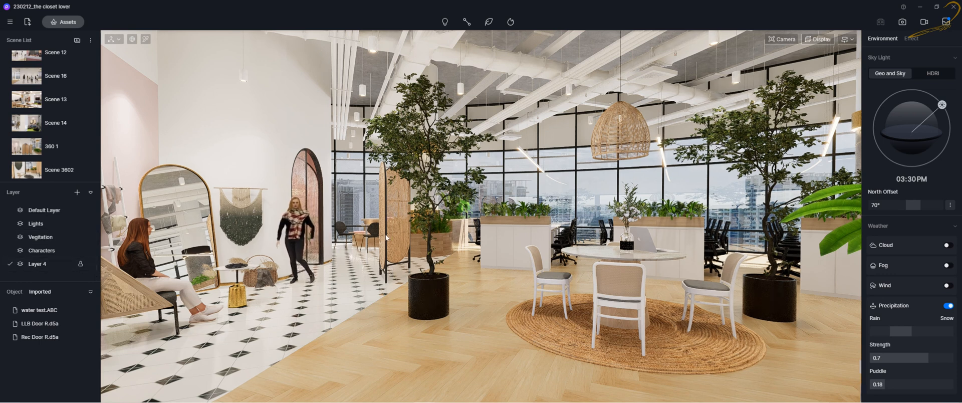
left_click(425, 92)
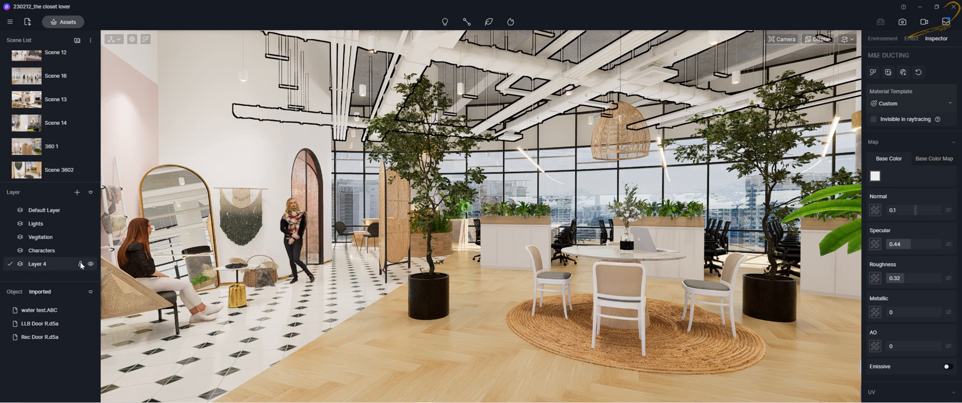
Select all objects on Layer 4 and nudge both potted plants slightly
left_click(39, 265)
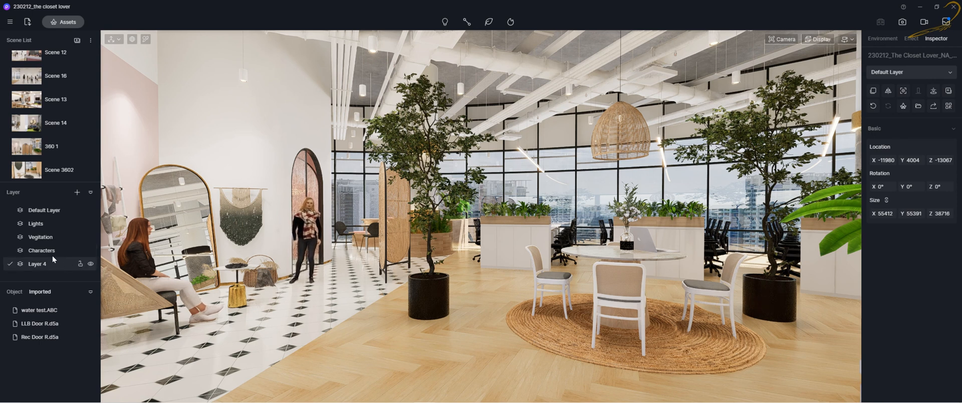
right_click(36, 266)
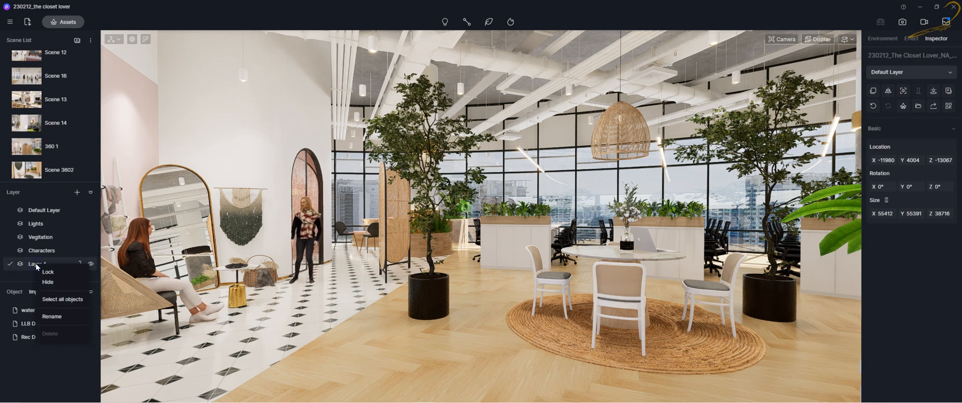
left_click(58, 297)
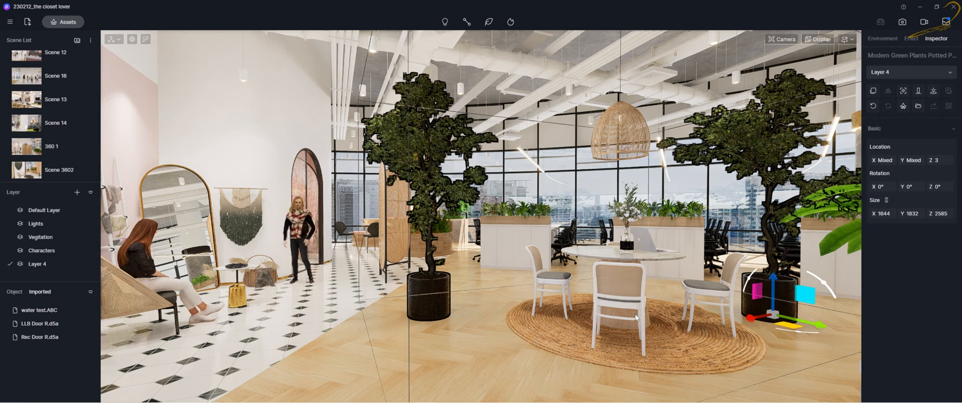
left_click_drag(787, 326, 780, 308)
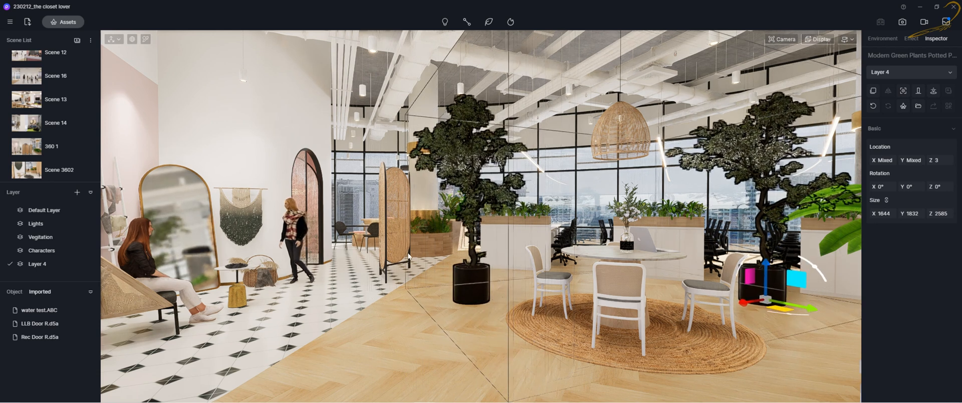
Select all objects on the Characters layer
right_click(44, 248)
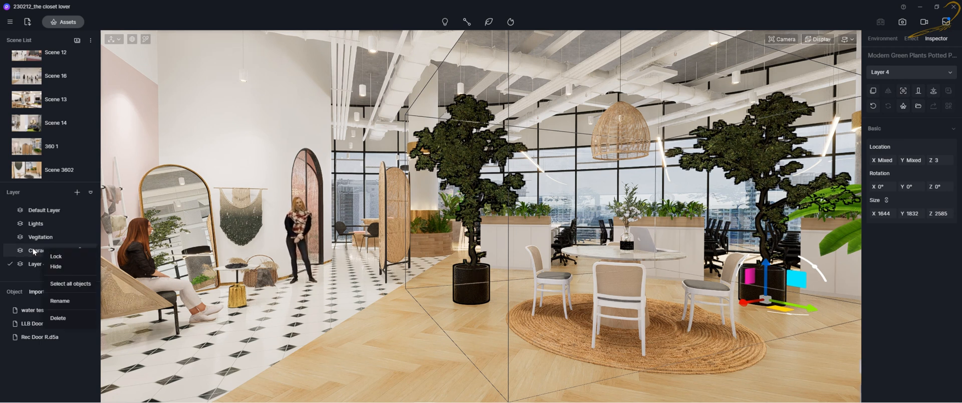
left_click(68, 284)
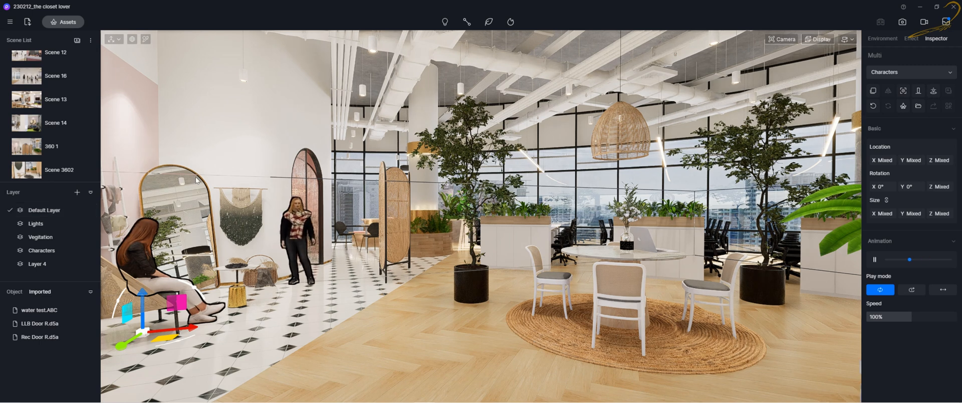
left_click(98, 212)
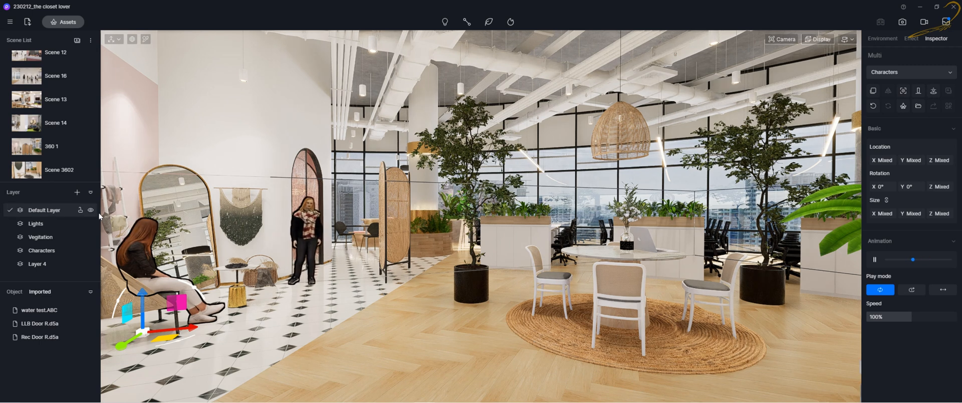
Open the object list and scroll through its entries
left_click(15, 291)
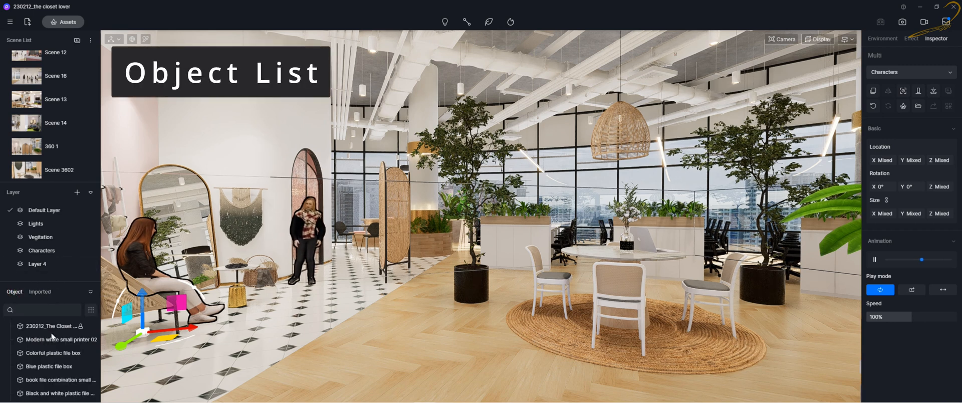
scroll(51, 333, "down", 5)
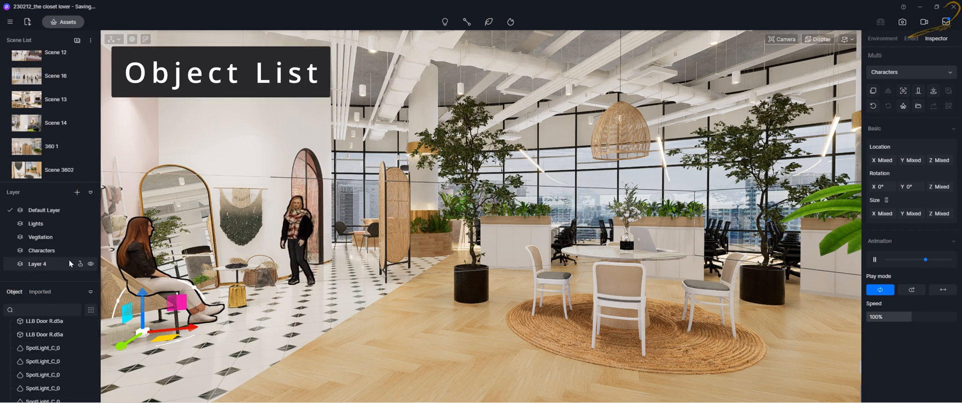
scroll(55, 346, "down", 1)
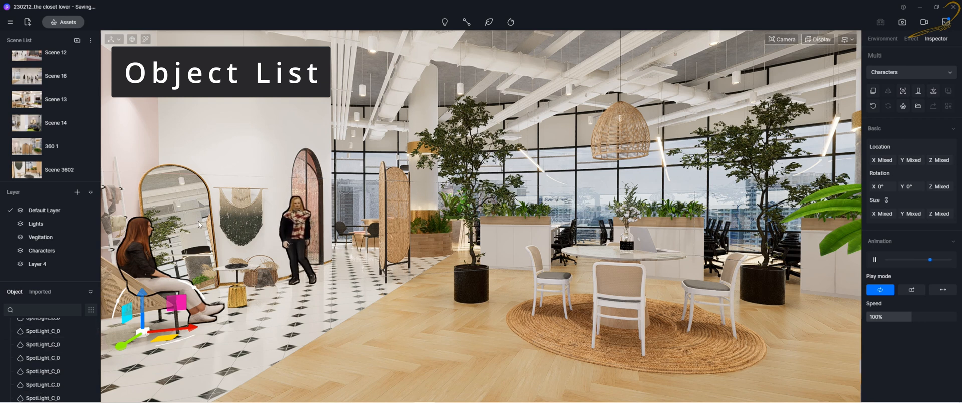
scroll(43, 332, "up", 6)
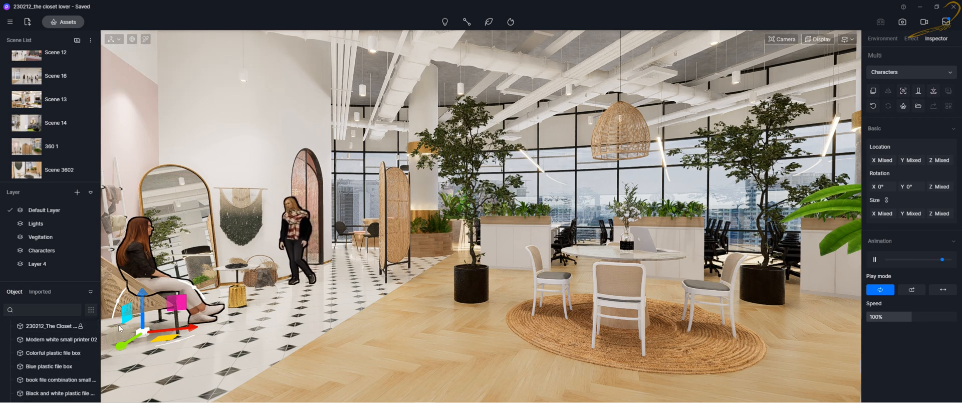
Enlarge the object list panel by moving the panel dividers upward
left_click_drag(58, 282, 59, 253)
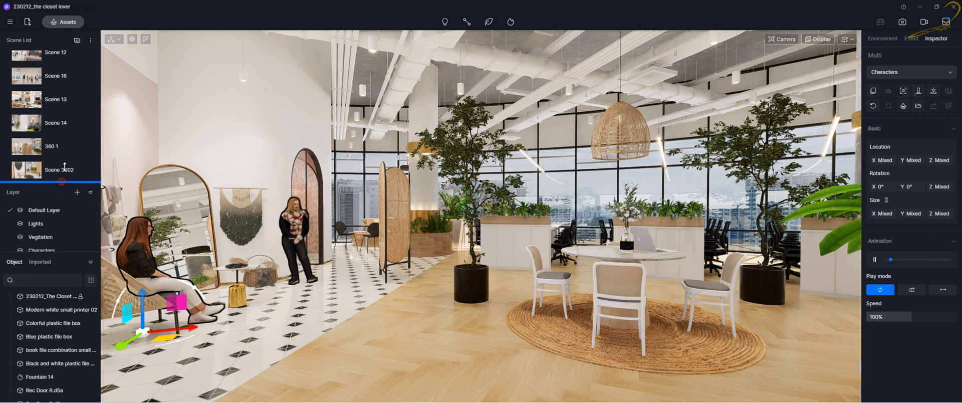
left_click_drag(63, 182, 62, 148)
left_click_drag(57, 250, 57, 233)
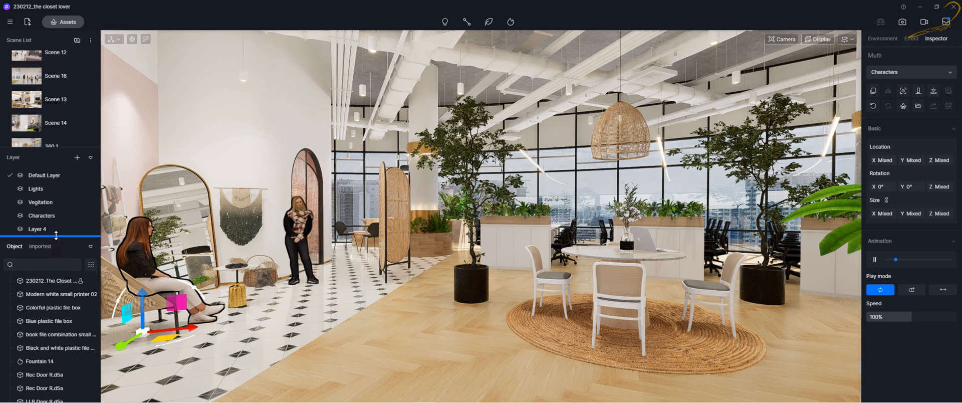
Browse the object list, selecting a file box, the door entries and a spotlight to inspect their properties
left_click(37, 346)
left_click(53, 372)
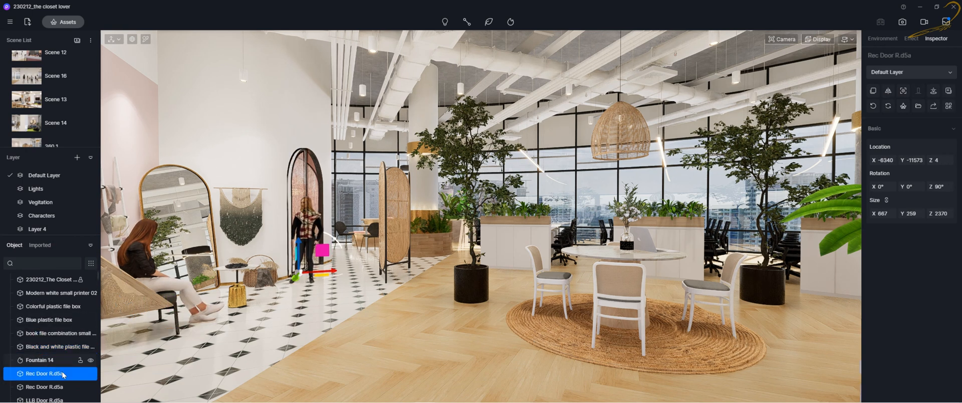
left_click(40, 387)
scroll(49, 338, "down", 5)
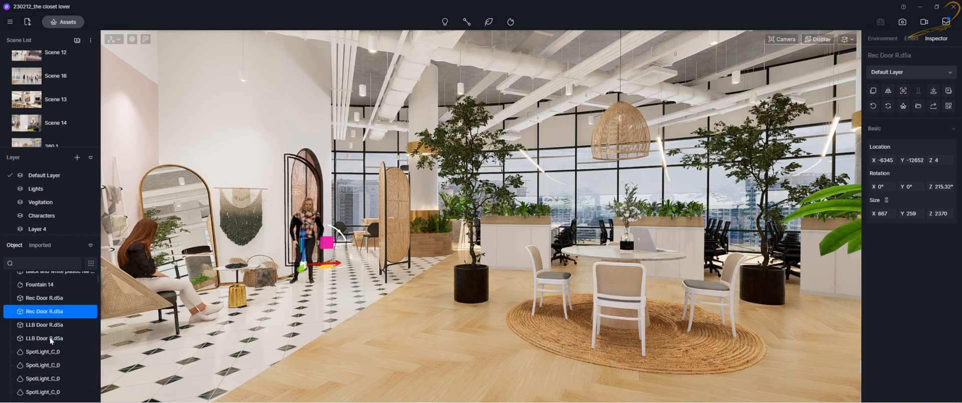
left_click(47, 317)
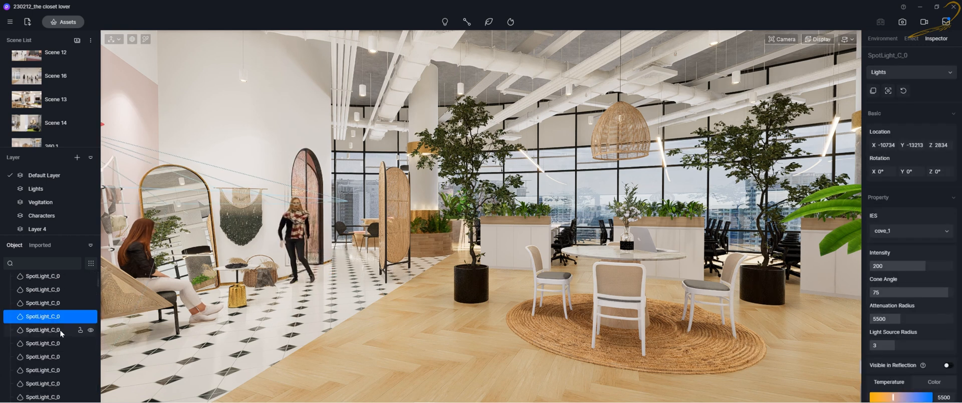
scroll(49, 338, "down", 3)
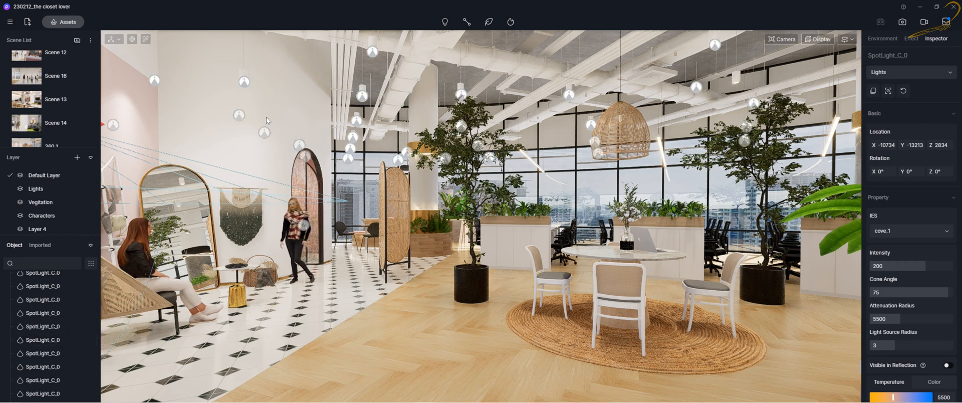
Select a ceiling spotlight, lock and unlock it in the object list, and hide and unhide it
left_click(244, 82)
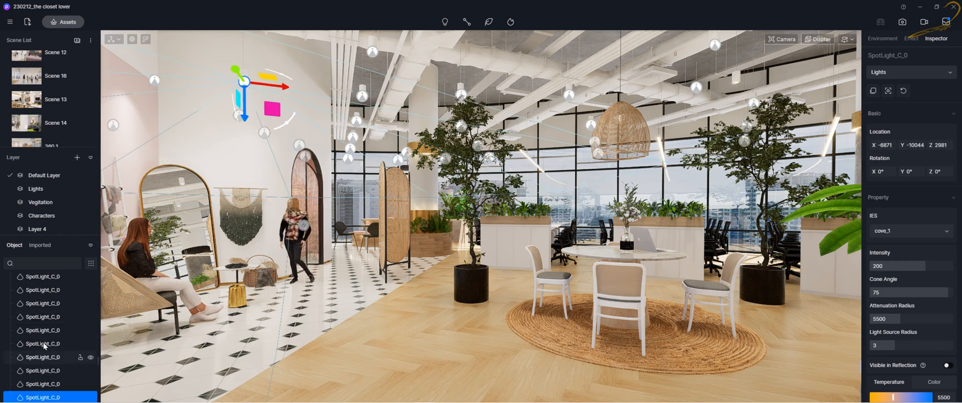
scroll(44, 345, "down", 2)
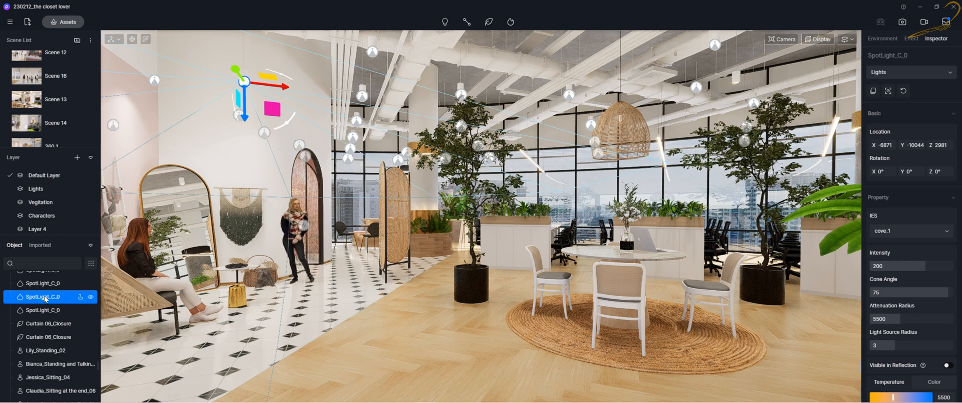
left_click(81, 296)
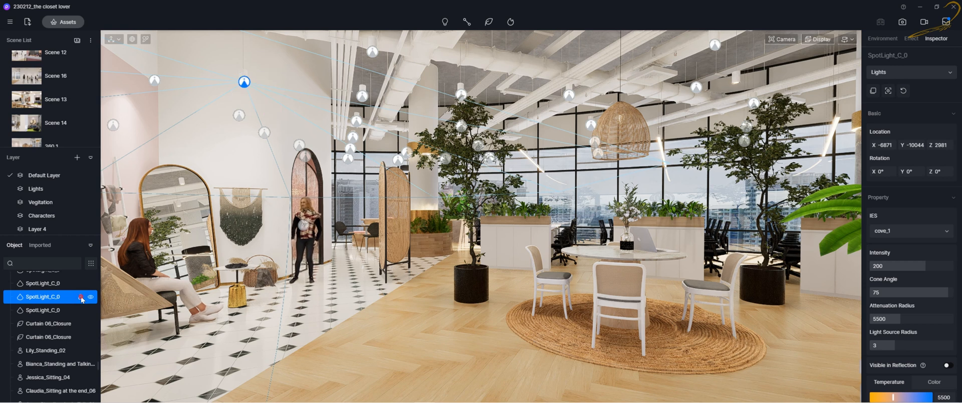
left_click(81, 296)
left_click(92, 298)
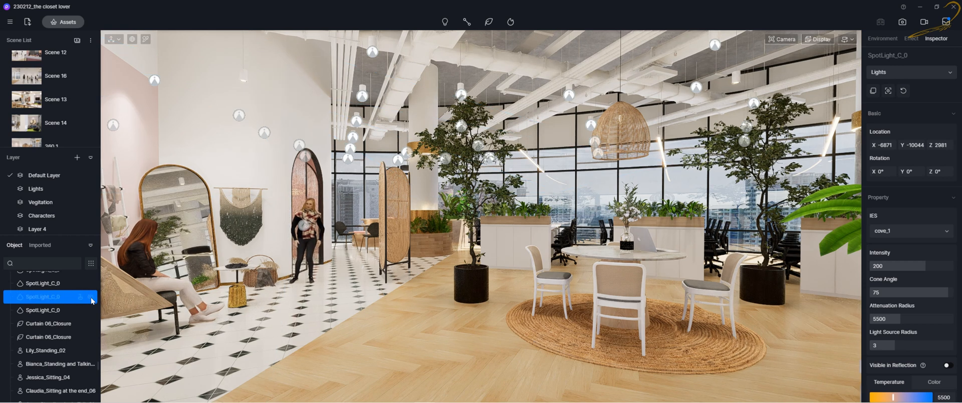
left_click(90, 298)
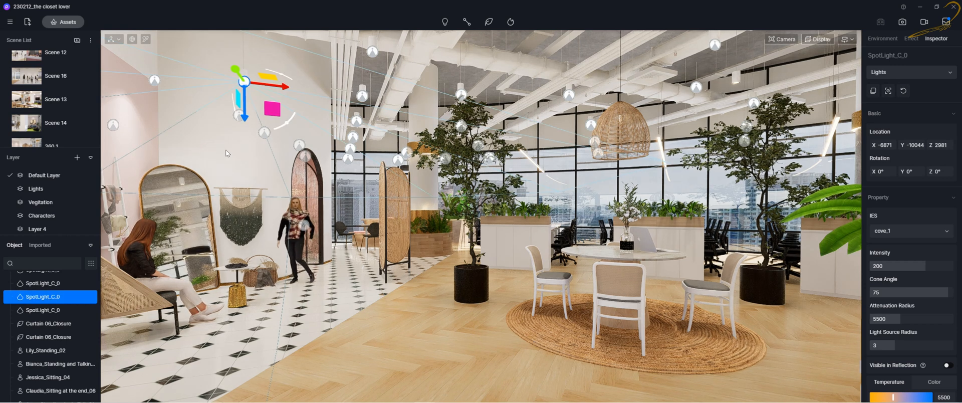
Select another spotlight near the wall and switch its visibility off and back on
left_click(155, 79)
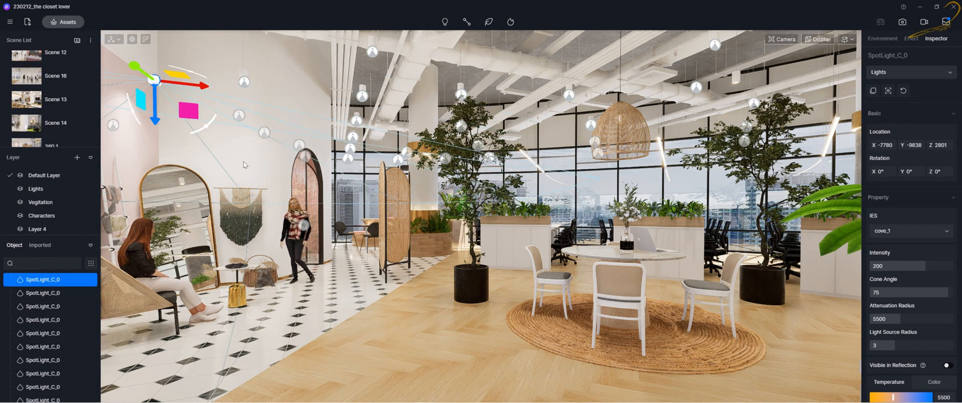
right_click_drag(198, 187, 257, 180)
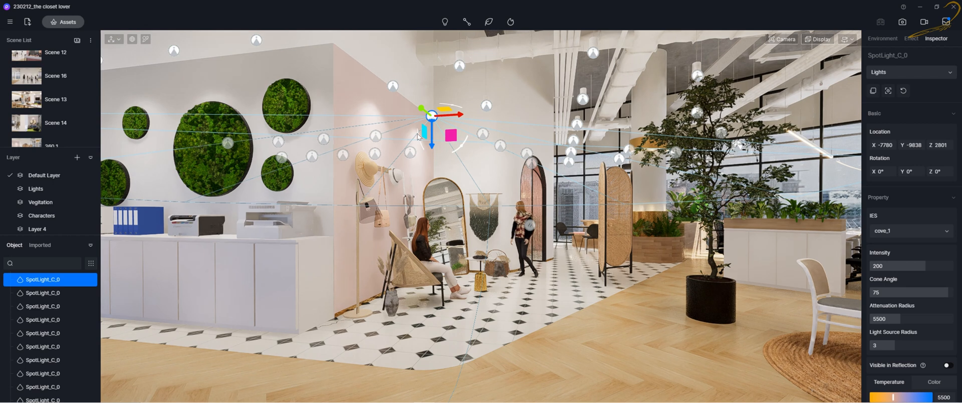
left_click(91, 280)
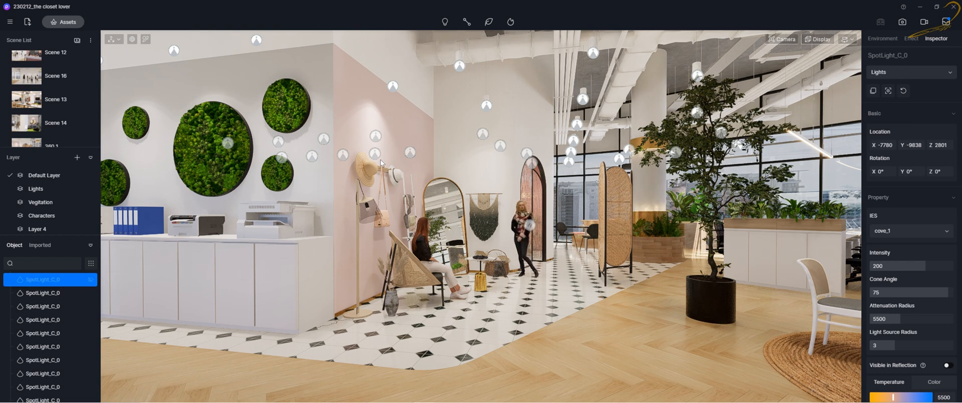
left_click(91, 283)
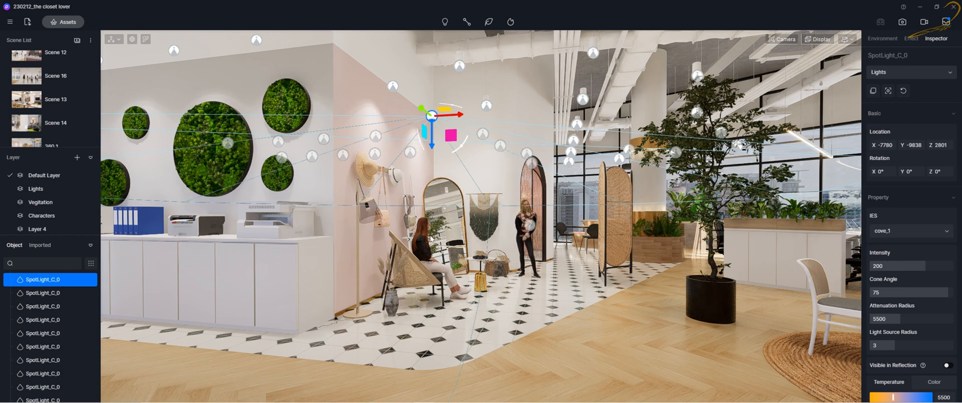
Select the potted plant standing on the wood floor in the viewport
right_click_drag(431, 239, 525, 277)
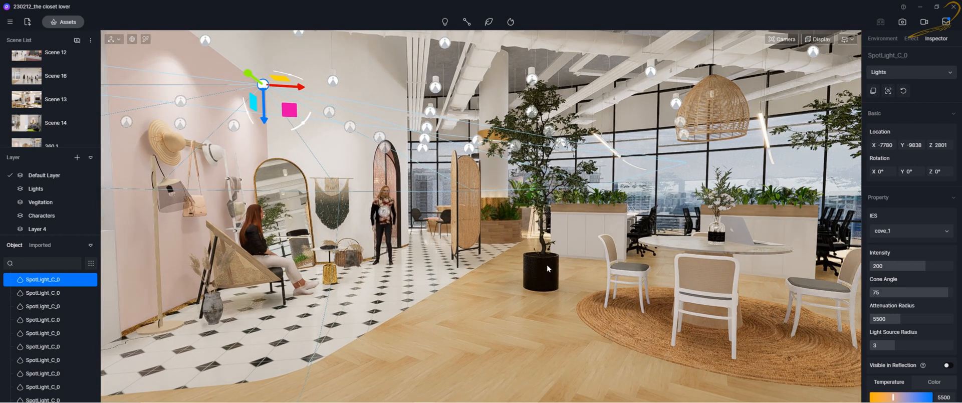
left_click(547, 265)
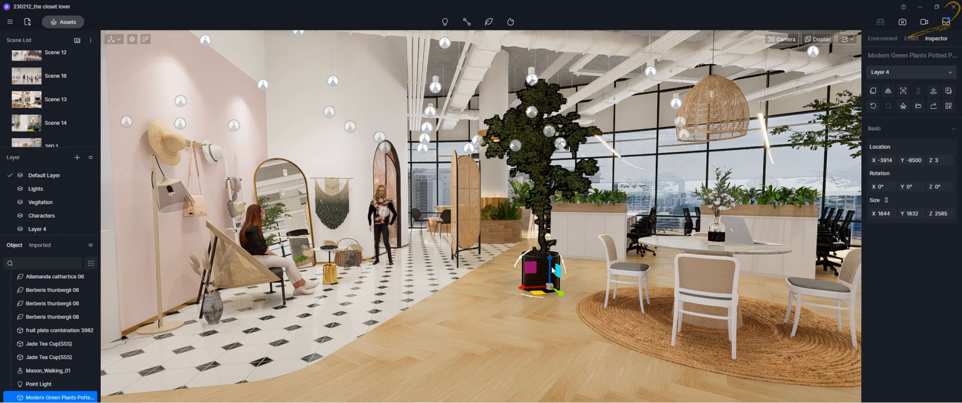
scroll(55, 333, "down", 1)
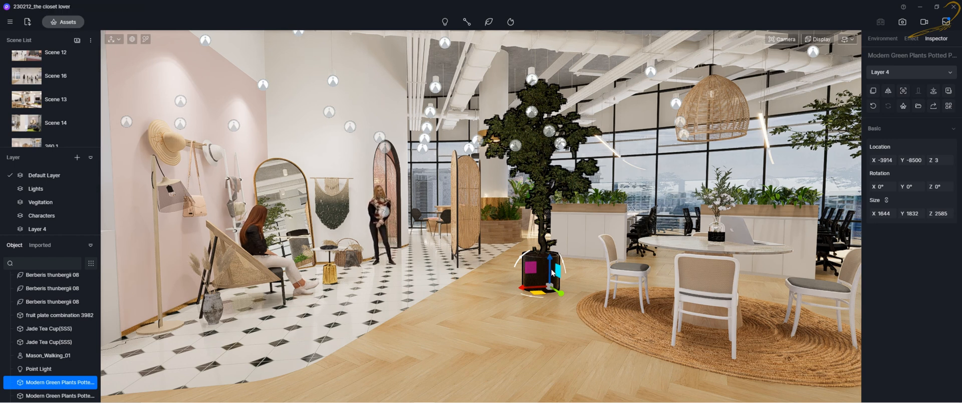
left_click(544, 269)
left_click(567, 160)
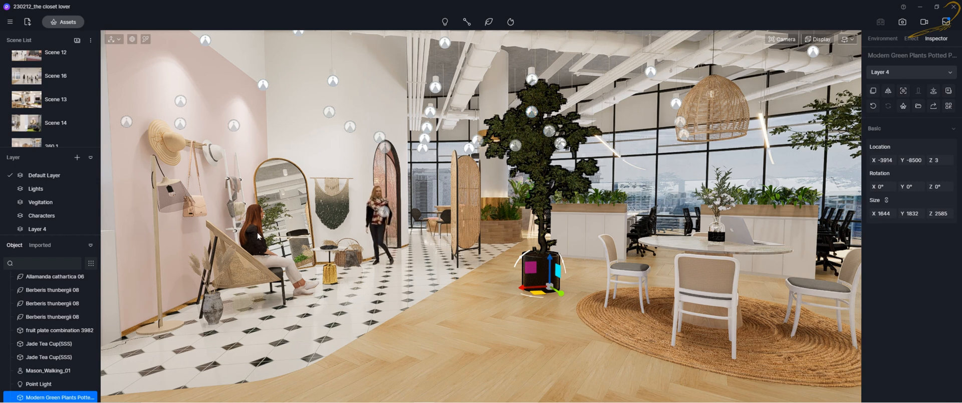
Switch to material picking, pick the plant foliage's material, and exit material picking
left_click(146, 40)
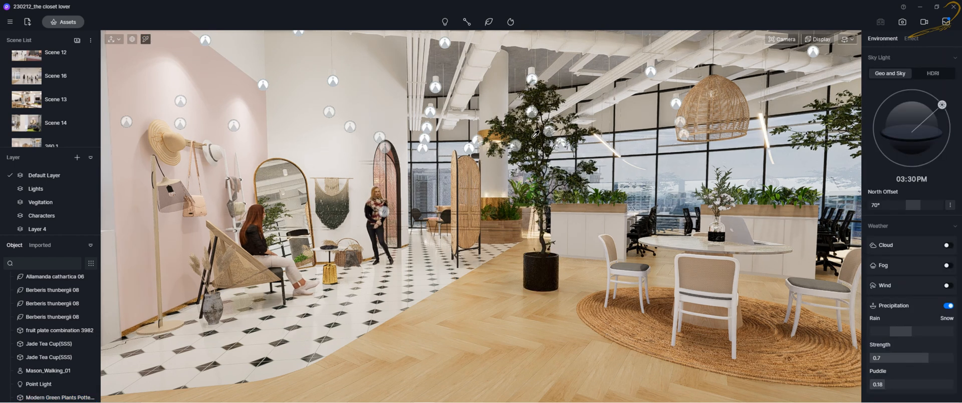
left_click(539, 160)
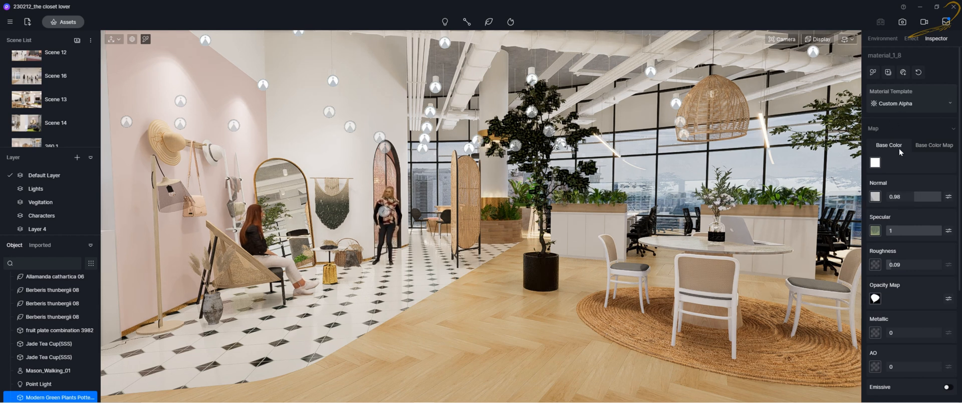
key("Escape")
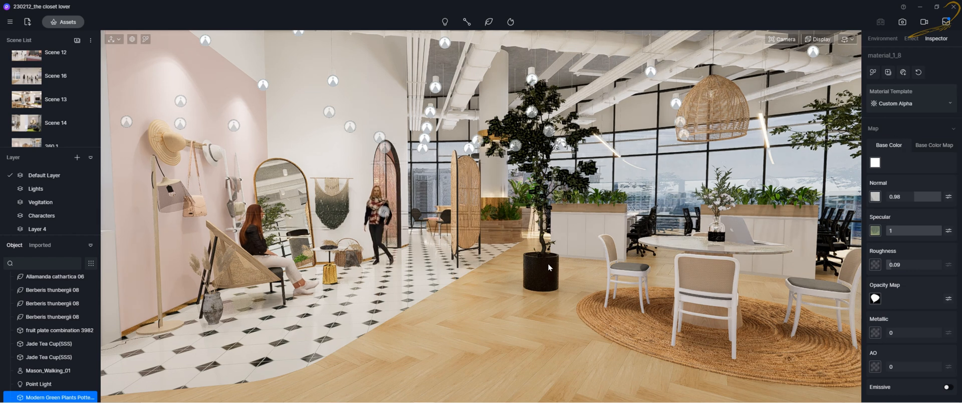
key("Escape")
Reselect the potted plant and lock it in the object list
left_click(549, 271)
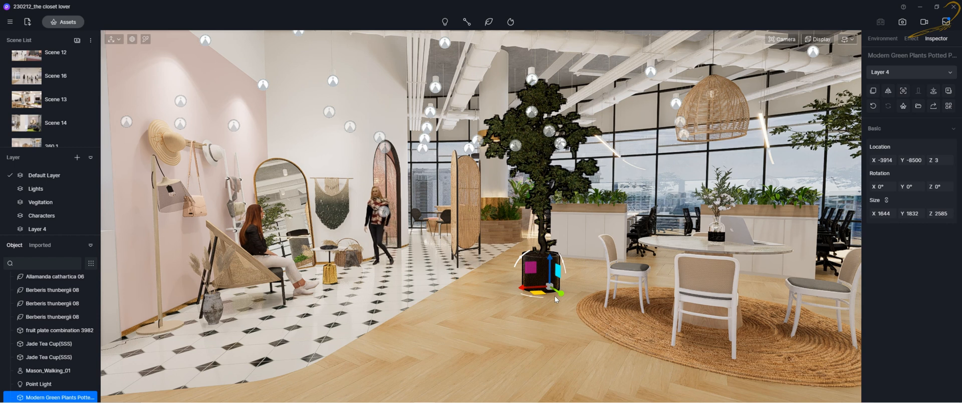
scroll(29, 366, "down", 1)
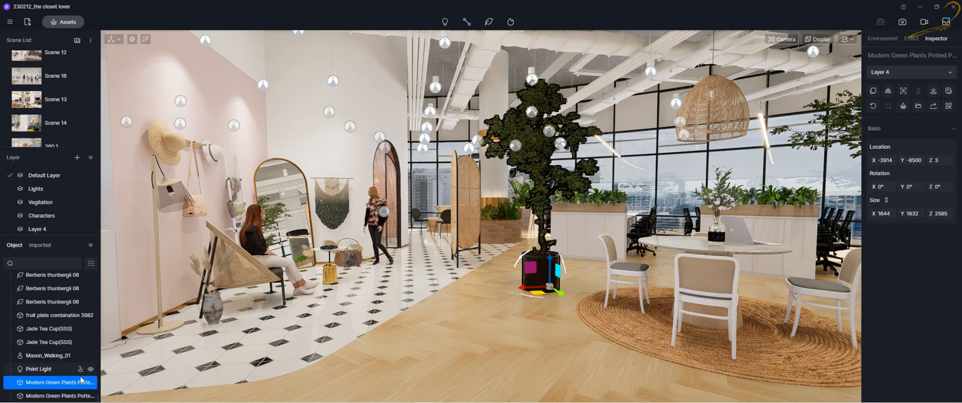
left_click(81, 384)
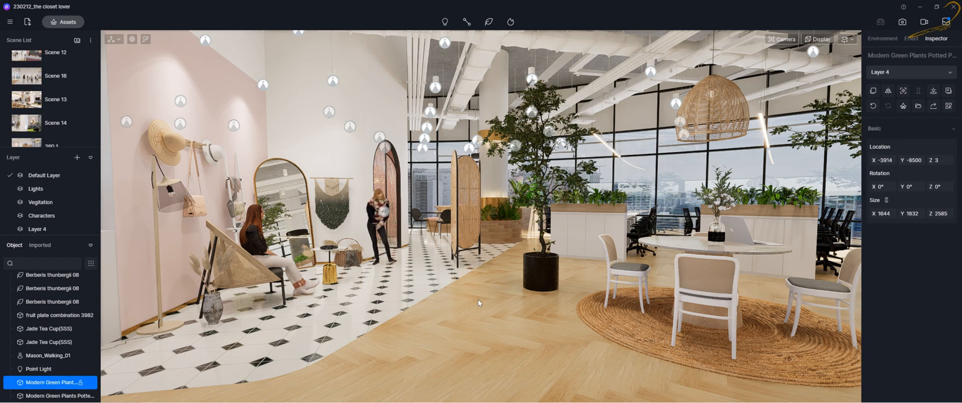
Pick the floor, wall, pot and foliage in the viewport to check what gets selected around the locked plant
left_click(480, 268)
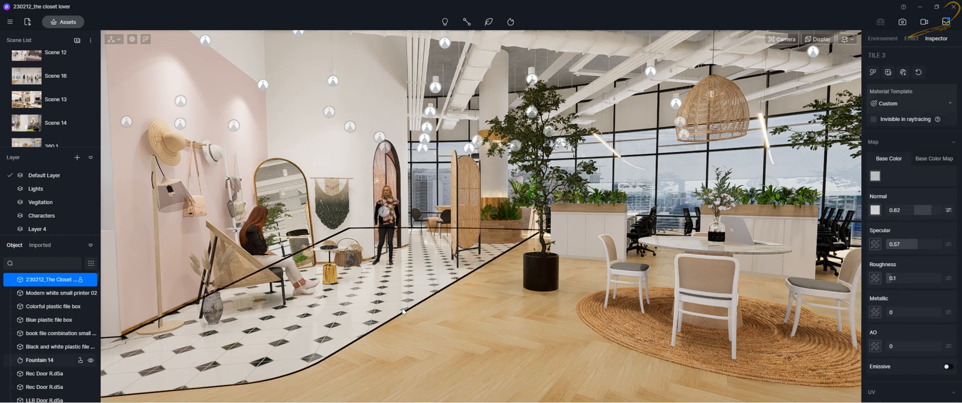
left_click(535, 282)
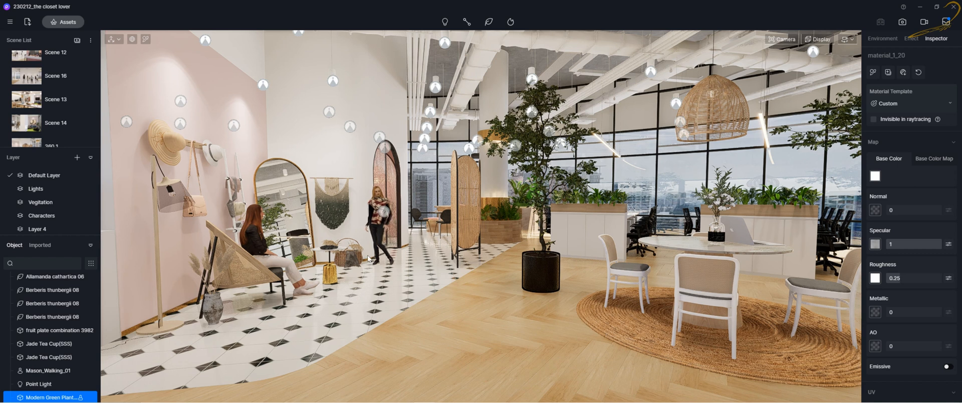
left_click(333, 211)
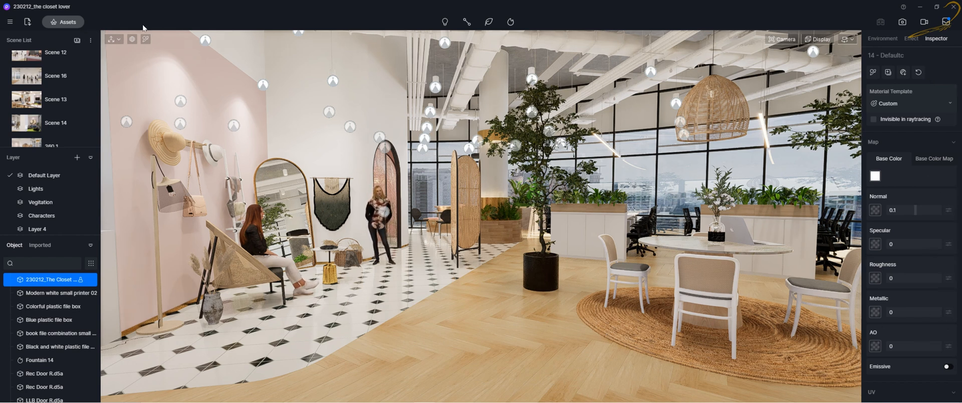
left_click(538, 264)
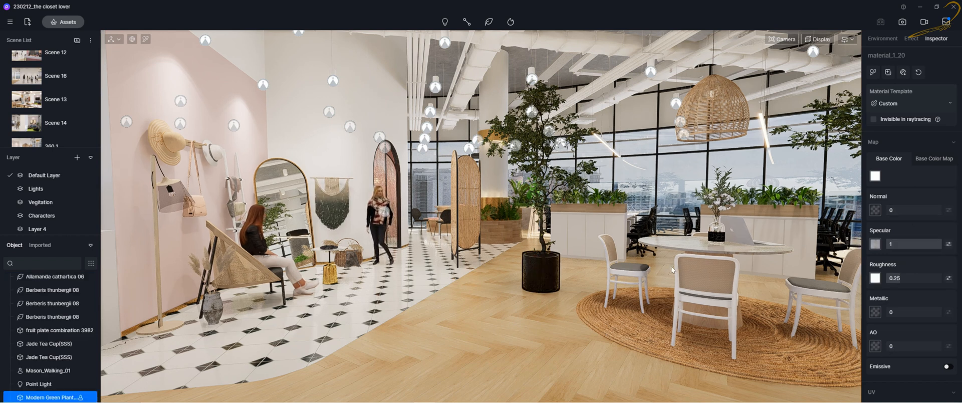
left_click(528, 141)
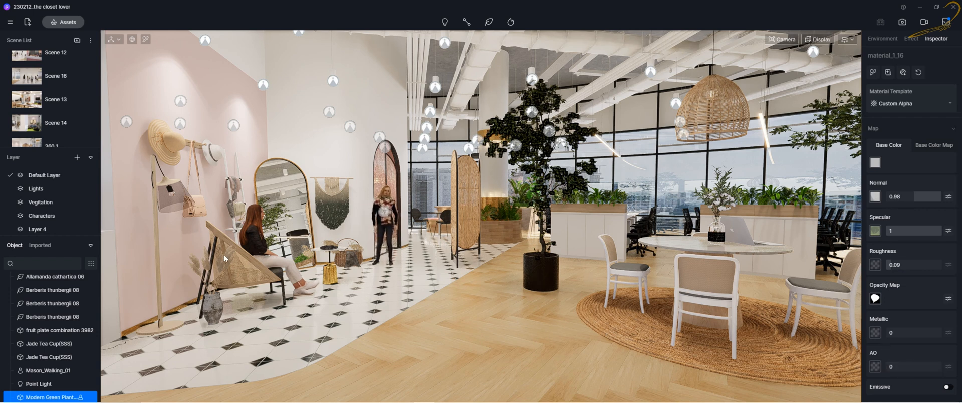
scroll(46, 372, "down", 1)
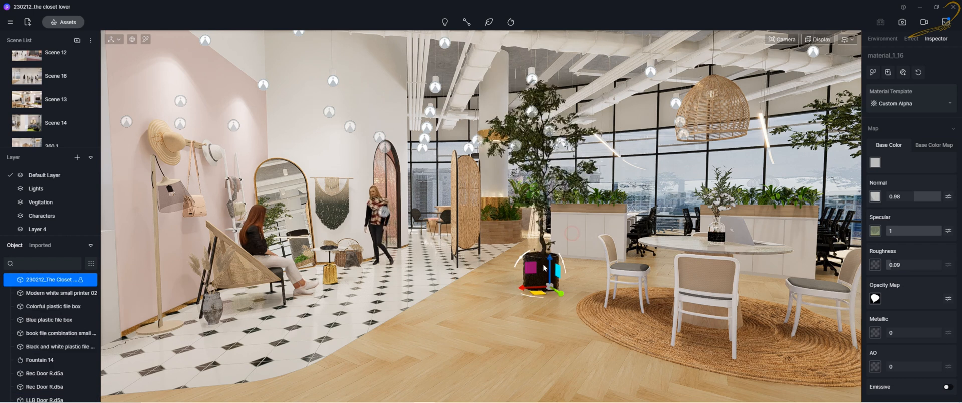
left_click(535, 271)
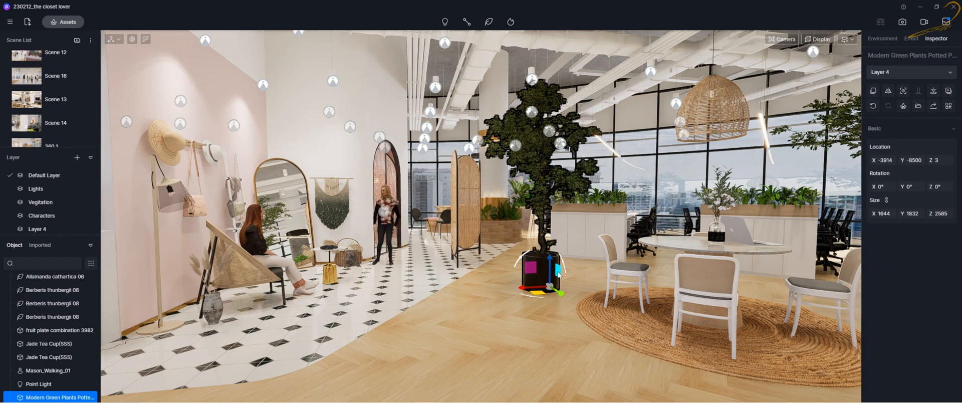
left_click(146, 40)
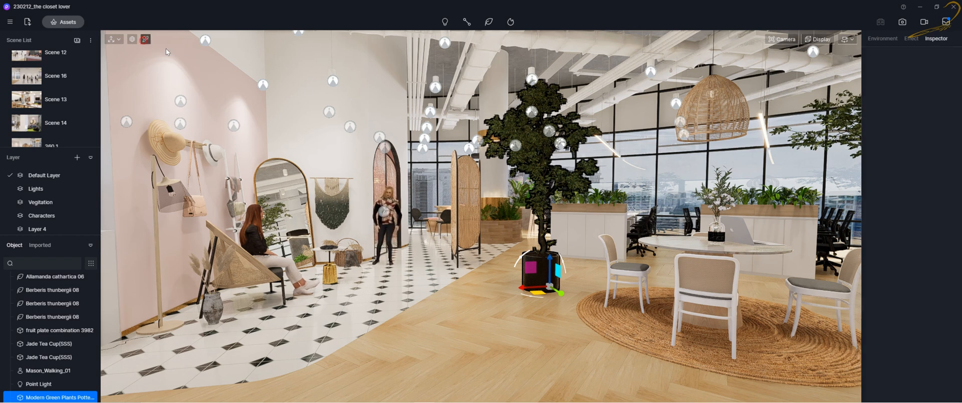
left_click(547, 267)
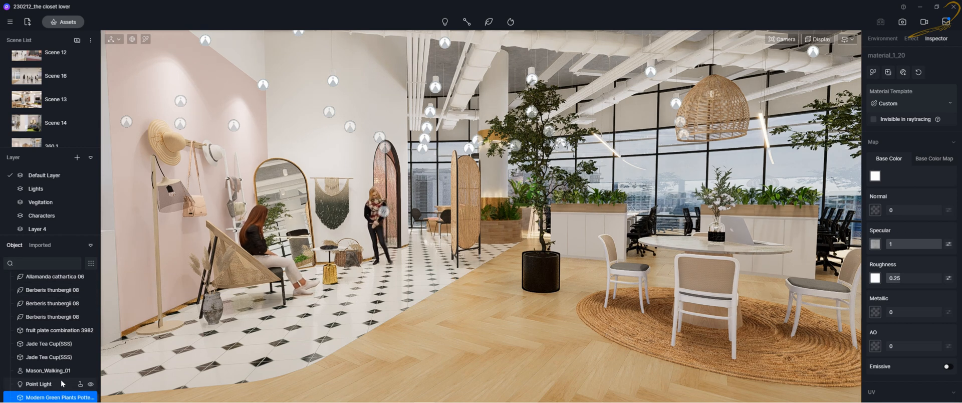
Select a Jade Tea Cup in the object list and focus the view on it
scroll(76, 377, "down", 1)
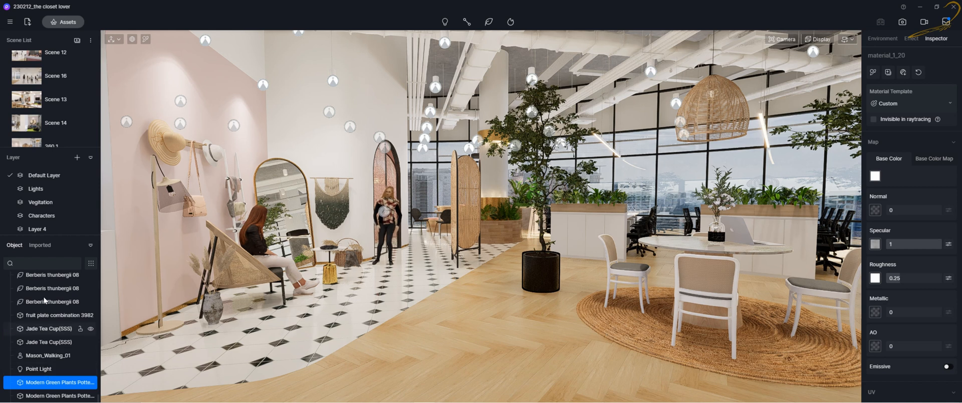
left_click(46, 341)
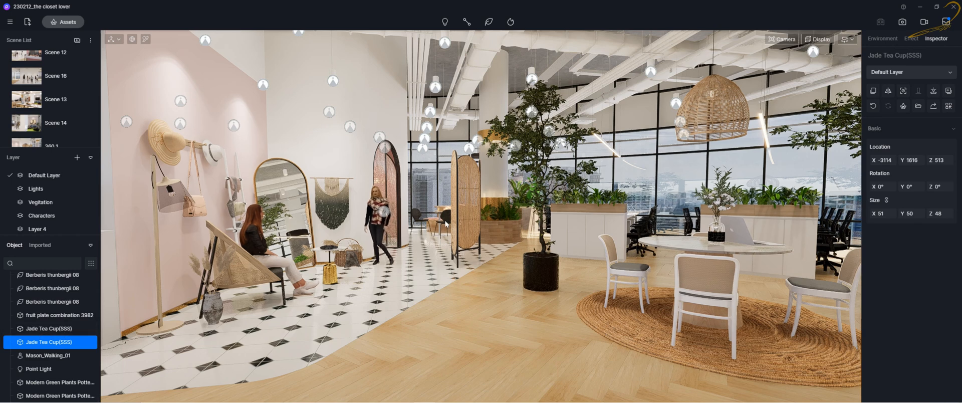
key("f")
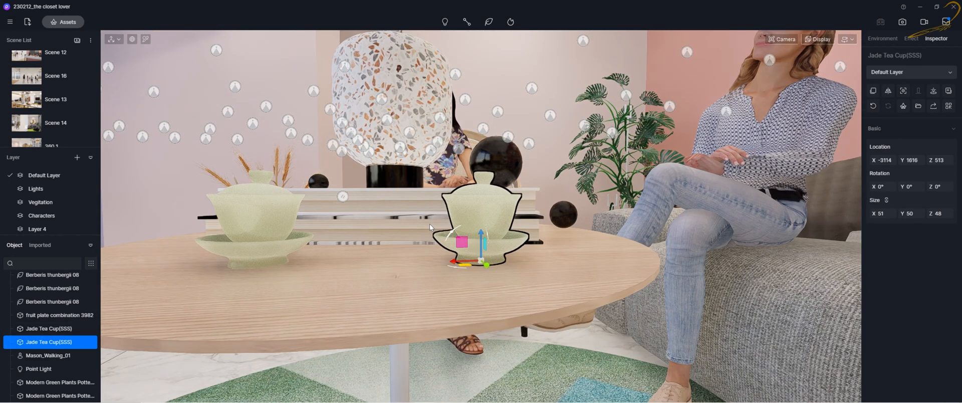
Select both Jade Tea Cup(SSS) objects together in the object list
right_click_drag(319, 269, 336, 254)
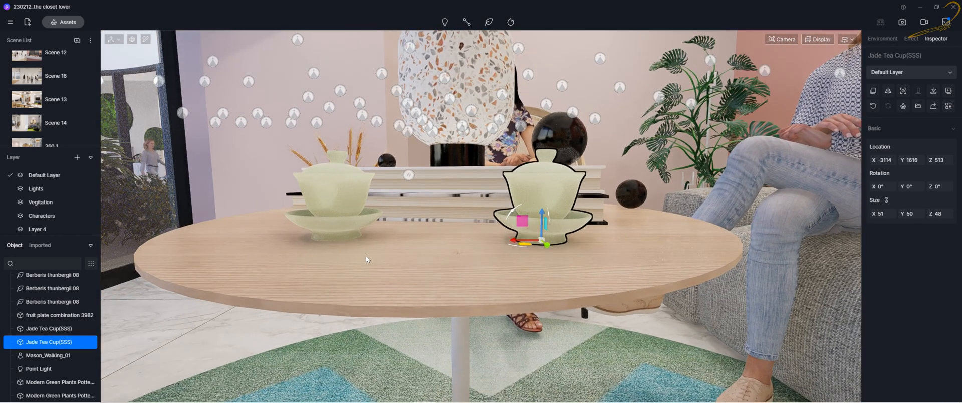
scroll(368, 252, "up", 2)
scroll(369, 253, "down", 4)
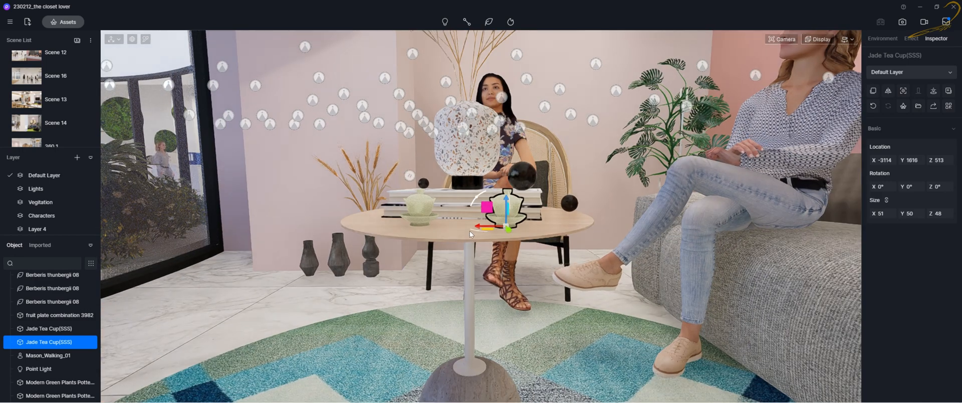
scroll(470, 231, "up", 2)
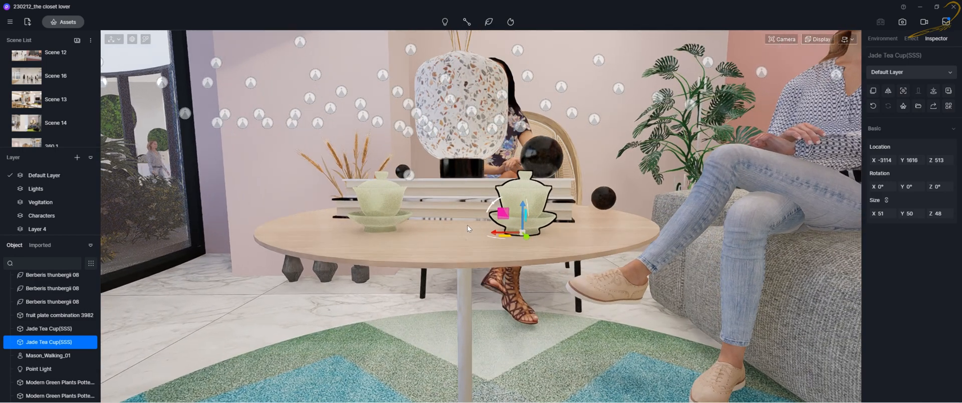
left_click(44, 328)
left_click(46, 342)
left_click(46, 329)
left_click(46, 342)
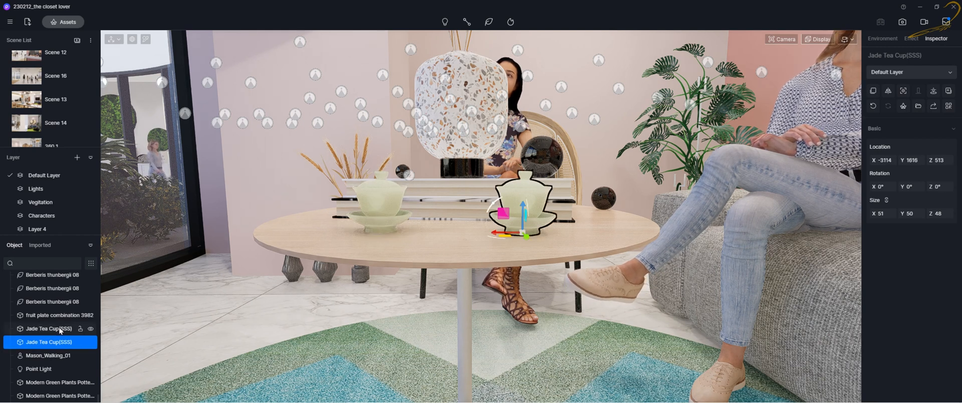
left_click(54, 329, "ctrl")
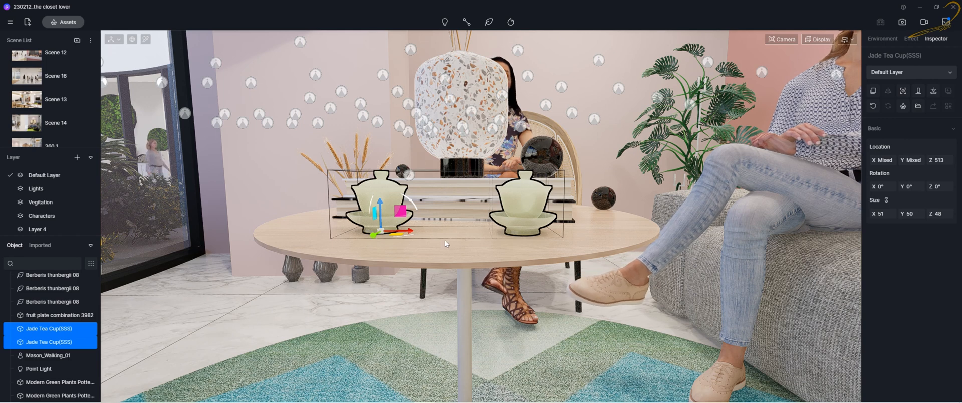
Extend the selection to the Berberis thunbergii 08 plants, fruit plate combination 3982, Jade Tea Cups, Mason_Walking_01 and Point Light
right_click_drag(447, 255, 436, 280)
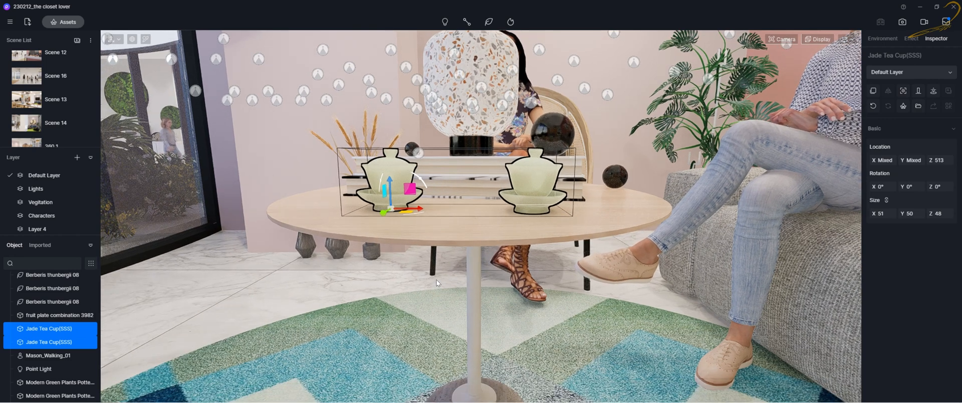
scroll(436, 281, "up", 3)
scroll(436, 280, "down", 3)
key("q")
key("e")
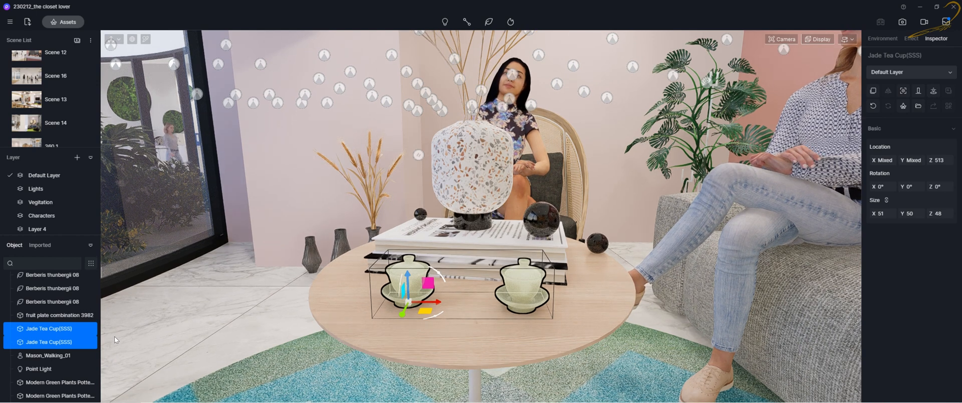
left_click(39, 313, "shift")
left_click(47, 303, "shift")
left_click(48, 289, "shift")
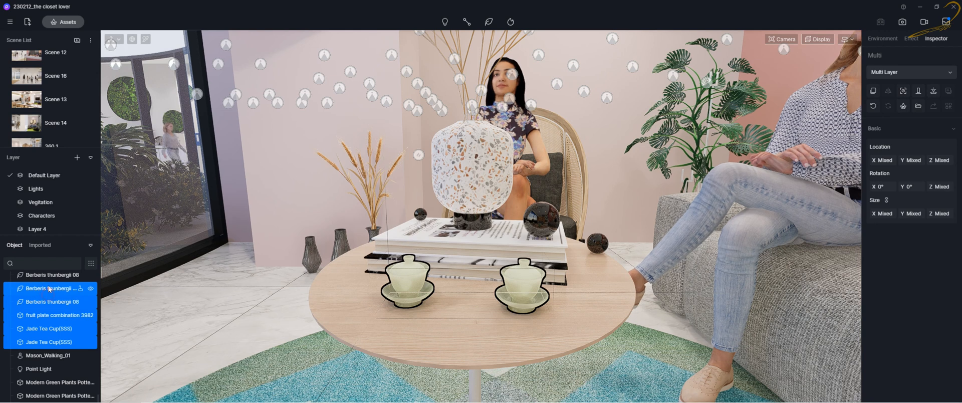
left_click(48, 357, "shift")
left_click(48, 368, "shift")
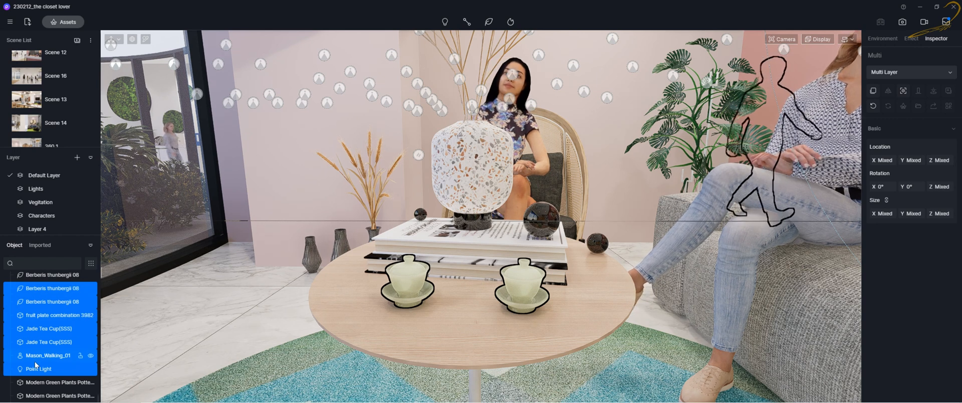
Select the run of Allamanda cathartica 06 and Berberis thunbergii 08 plants as a range in the object list
left_click(43, 320)
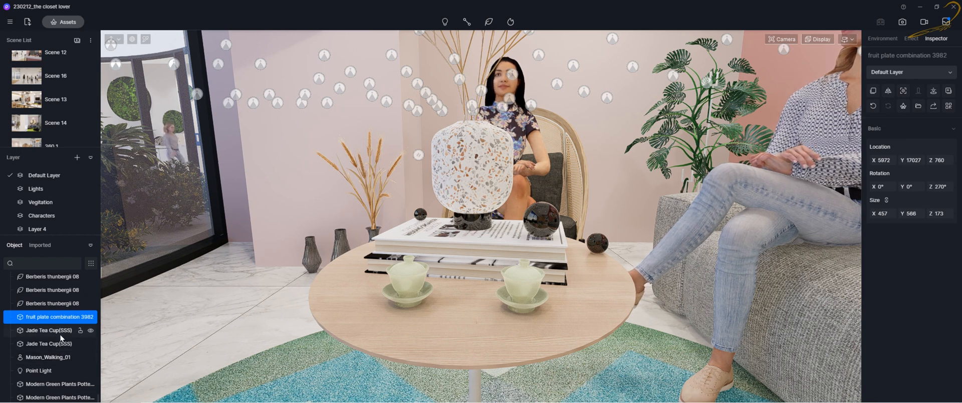
scroll(57, 319, "up", 2)
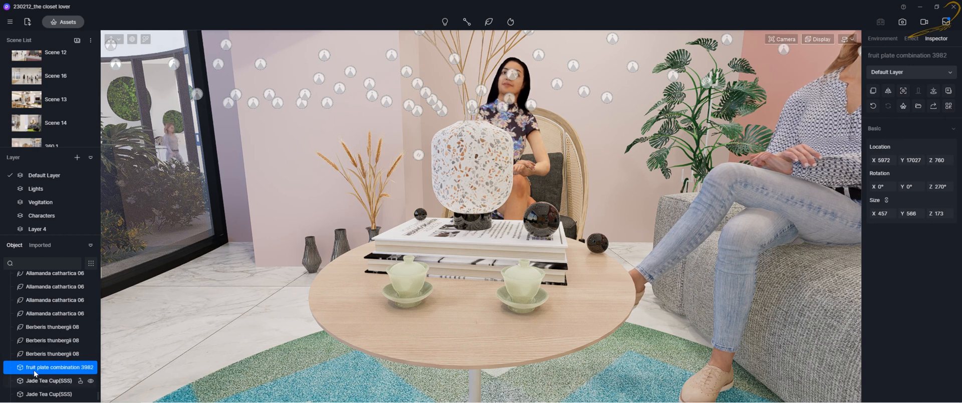
left_click(43, 352)
scroll(44, 354, "up", 2)
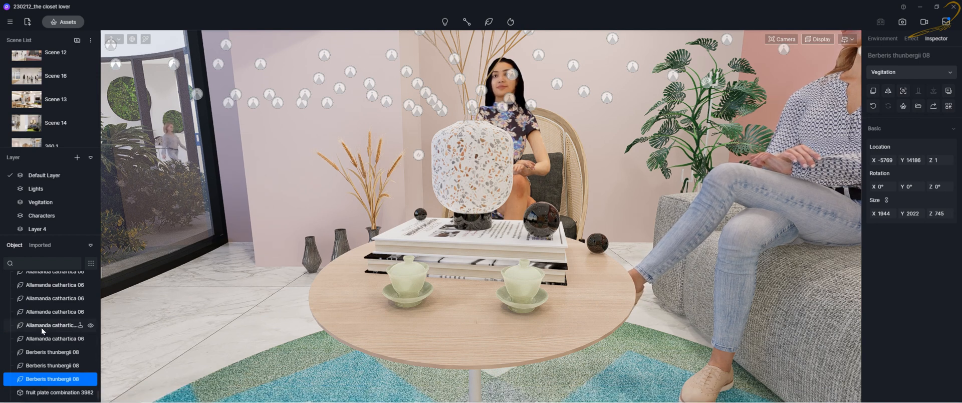
left_click(51, 285, "shift")
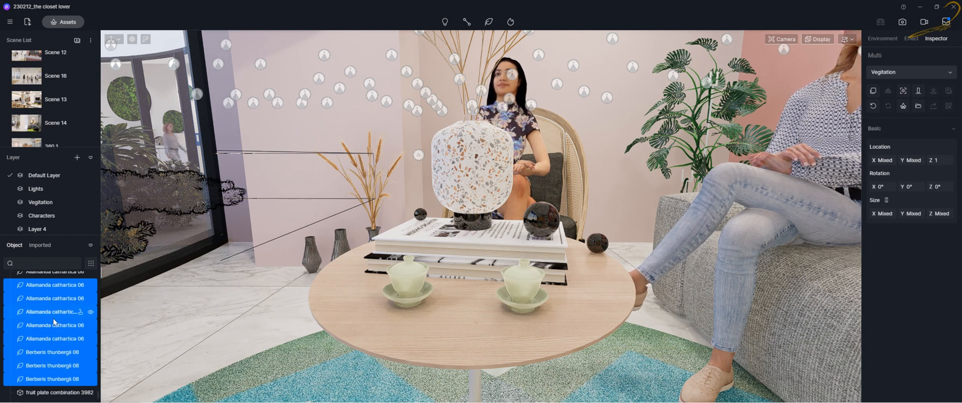
Focus the view on the selected Allamanda and Berberis plants
scroll(51, 318, "up", 3)
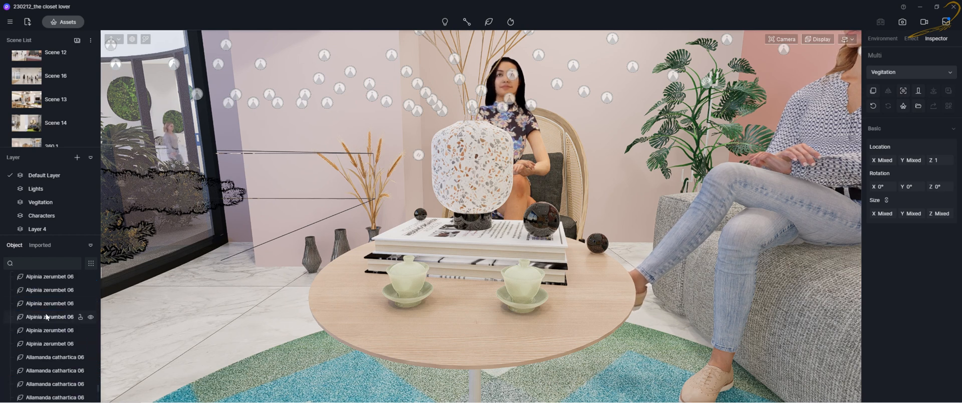
scroll(47, 323, "down", 6)
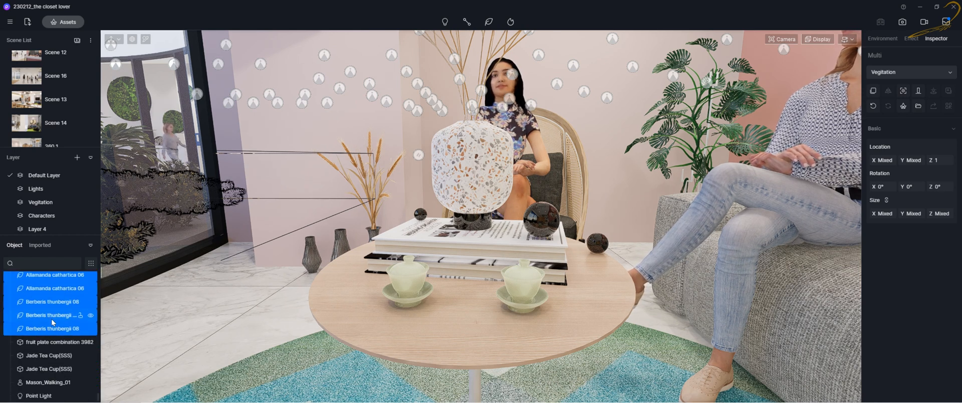
scroll(51, 319, "up", 3)
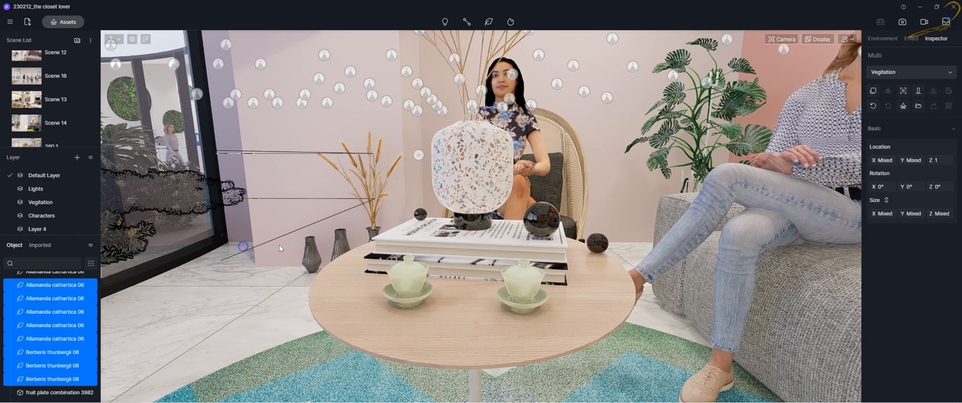
right_click_drag(279, 244, 305, 239)
key("f")
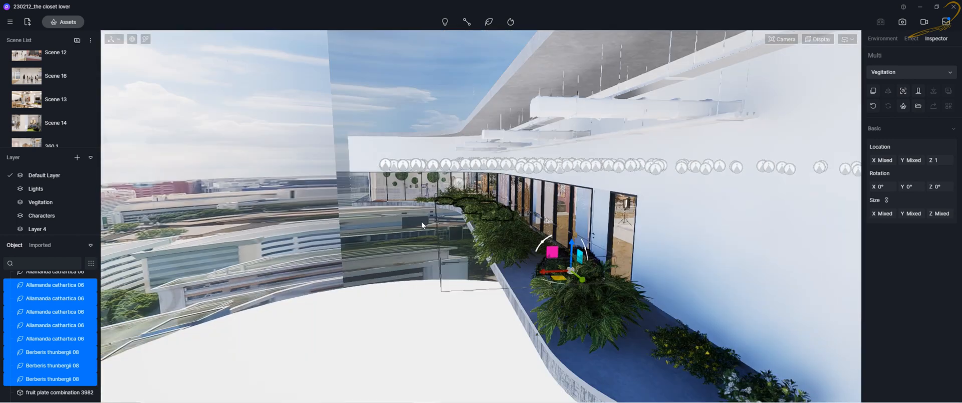
Fly and orbit around the balcony planter to inspect the selected plants
right_click_drag(530, 245, 532, 244)
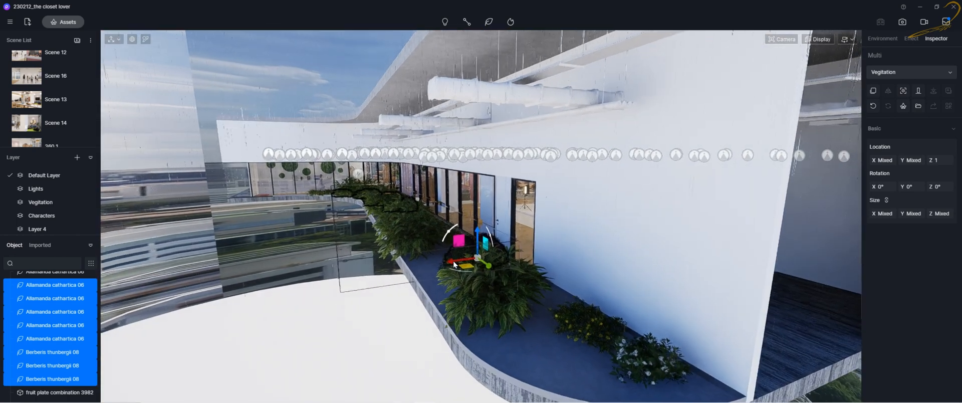
key("w")
key("q")
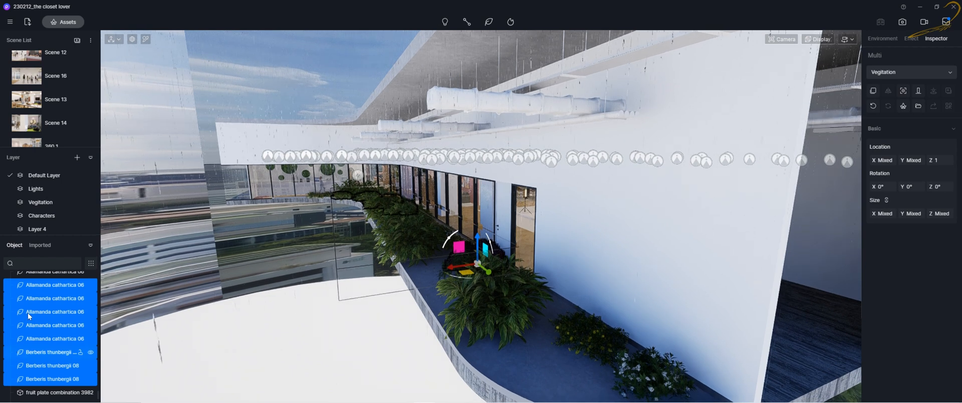
scroll(28, 313, "down", 3)
scroll(35, 322, "up", 3)
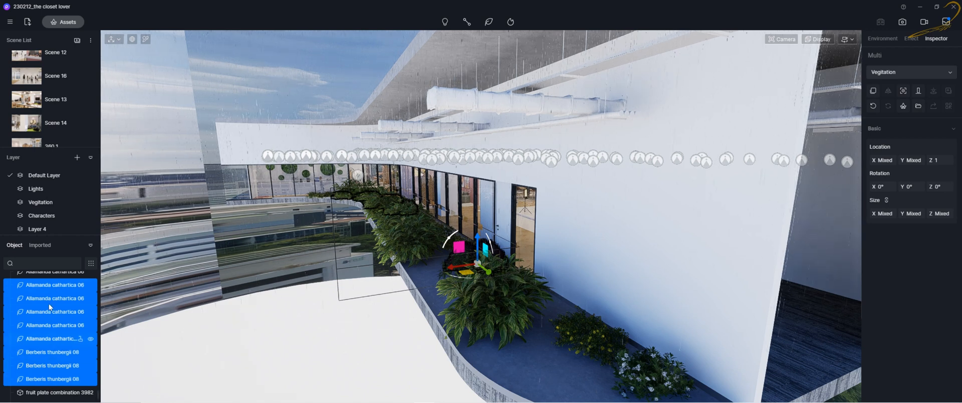
mouse_move(582, 290)
right_mouse_down()
mouse_move(611, 279)
mouse_move(581, 282)
right_mouse_up()
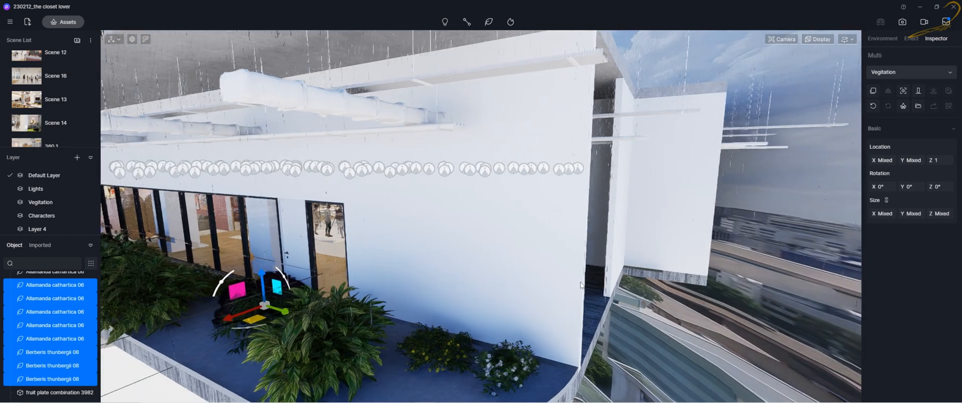
key("a")
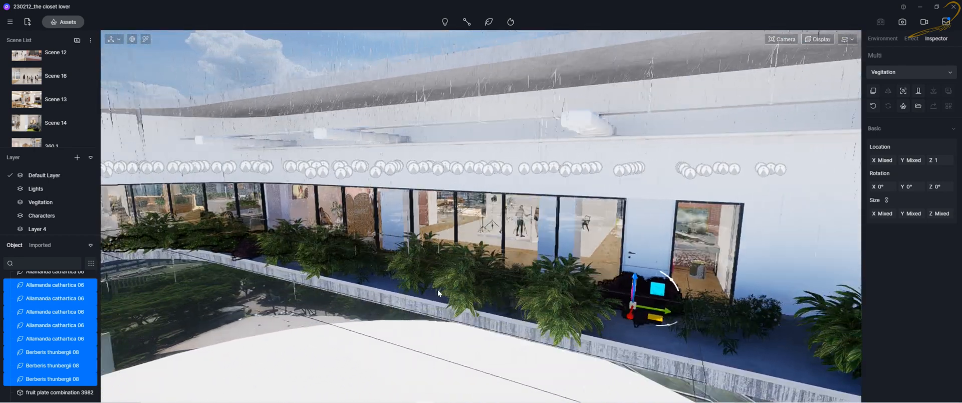
right_click_drag(437, 290, 321, 322)
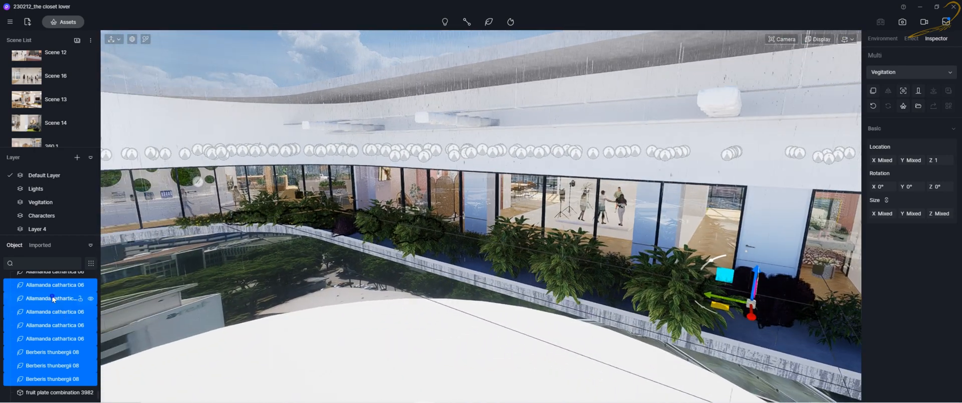
Open the context menu of the selected plants to review its commands, then dismiss it
right_click(53, 295)
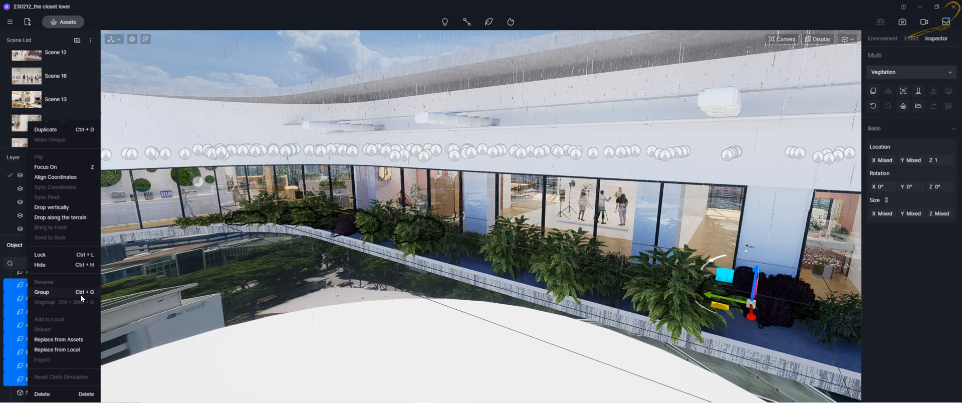
left_click(17, 296)
right_click(20, 302)
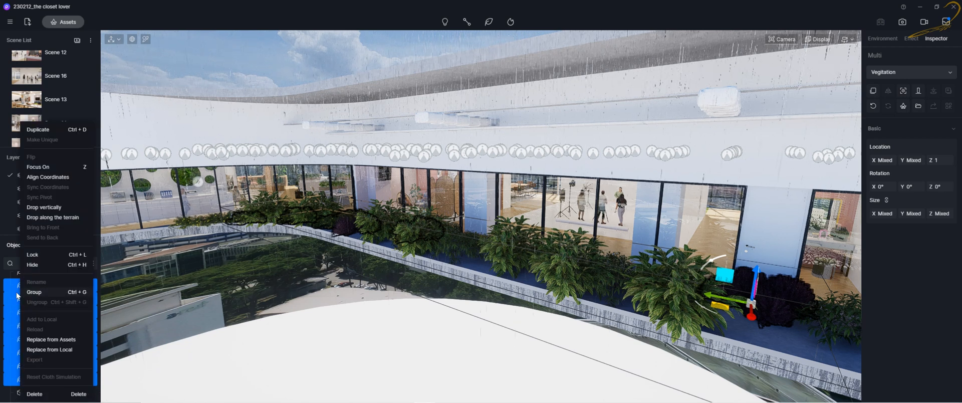
left_click(12, 286)
left_click(45, 376, "shift")
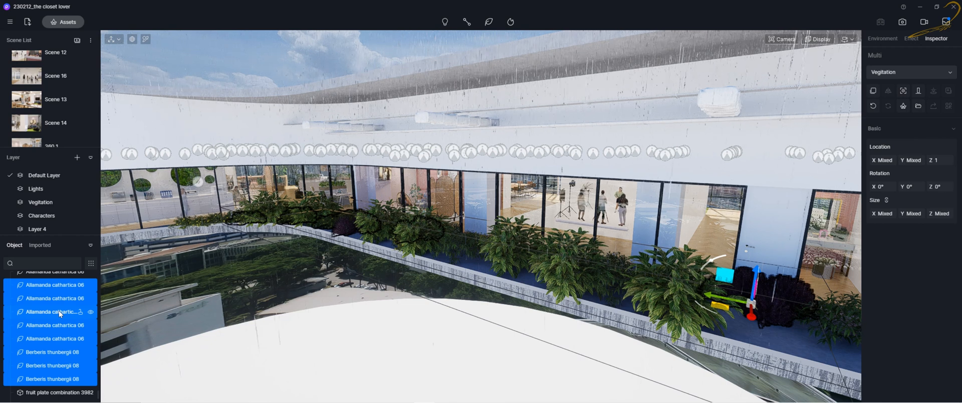
Group the selected Allamanda cathartica and Berberis thunbergii plants into one group
key("ctrl+g")
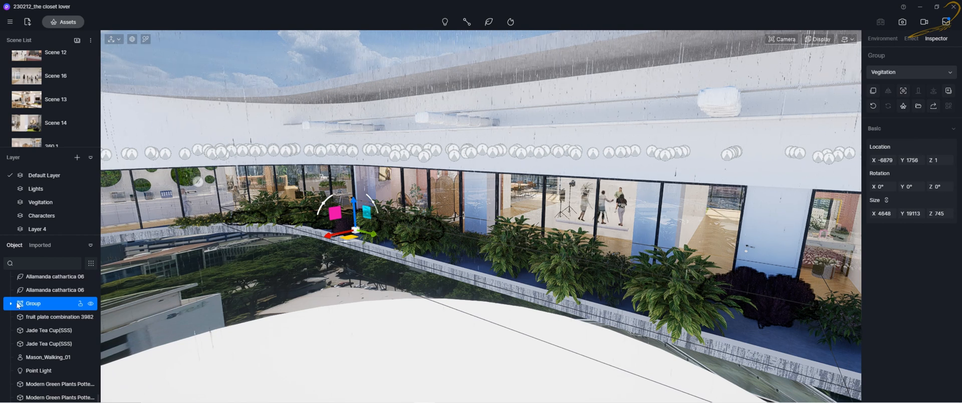
left_click(91, 303)
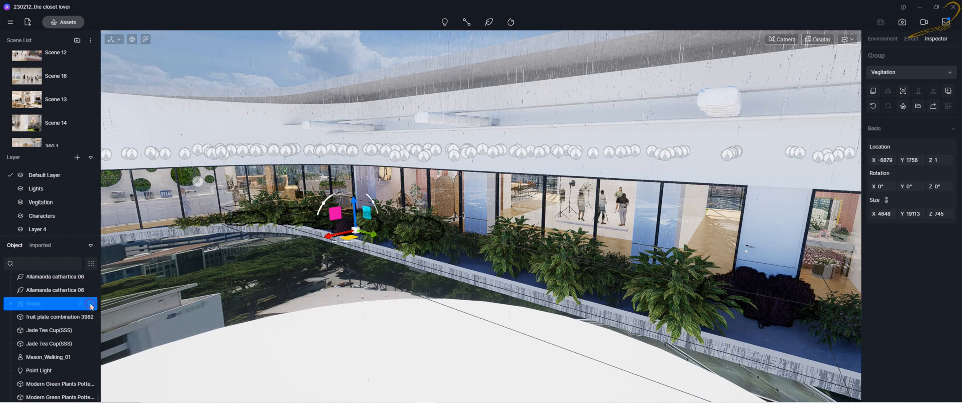
left_click(90, 304)
left_click(91, 304)
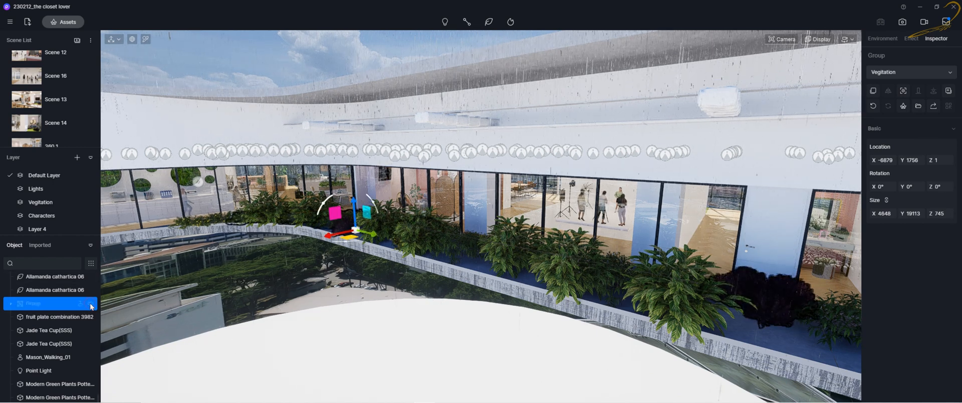
left_click(91, 304)
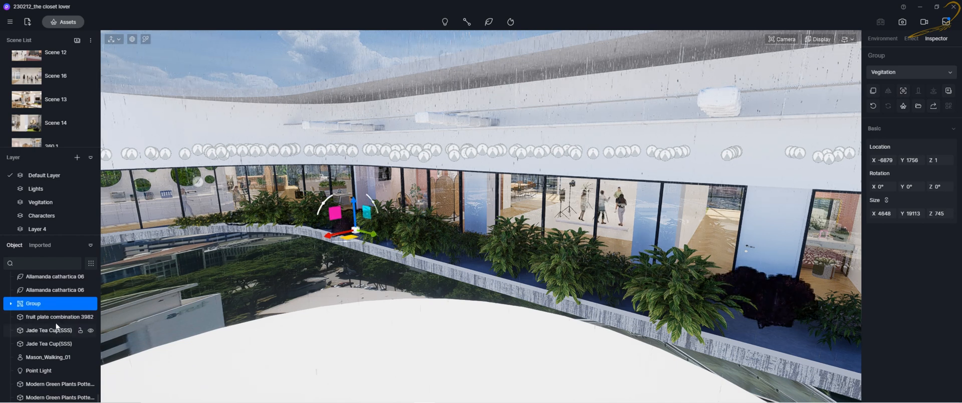
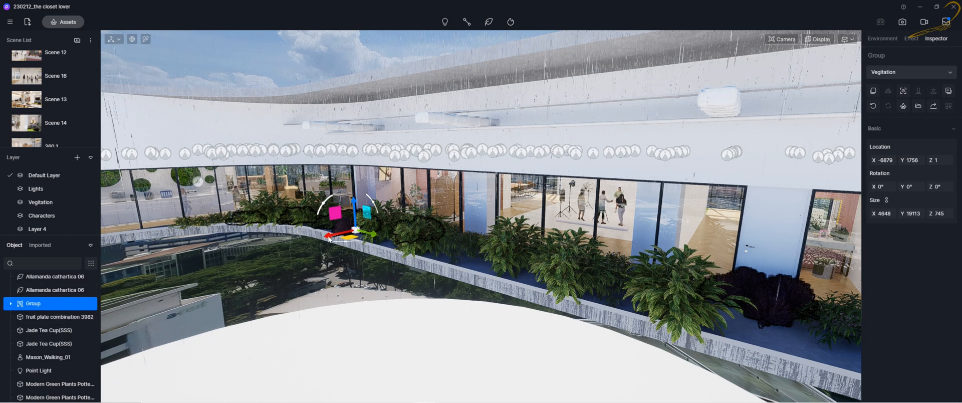
Try moving, rotating and scaling the plant group on the balcony planter, then undo those changes
left_click_drag(329, 239, 228, 256)
left_click_drag(224, 221, 216, 257)
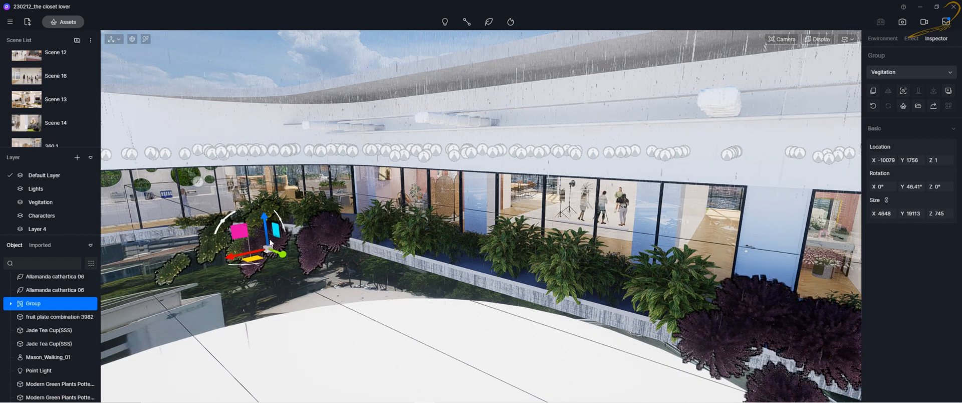
key("space")
left_click_drag(269, 247, 273, 260)
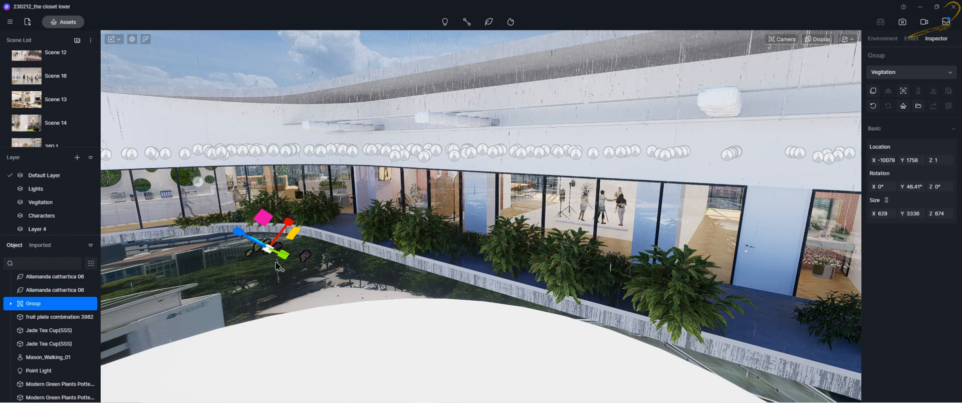
key("ctrl+z")
key("ctrl+z")
key("ctrl+z")
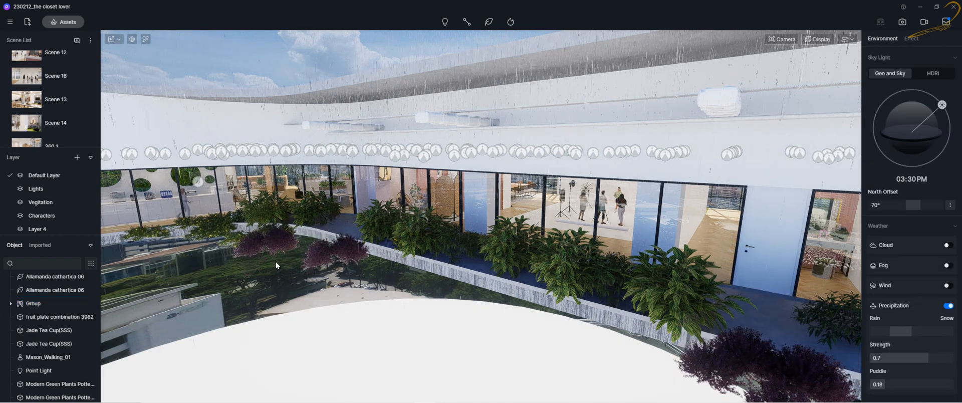
key("ctrl+z")
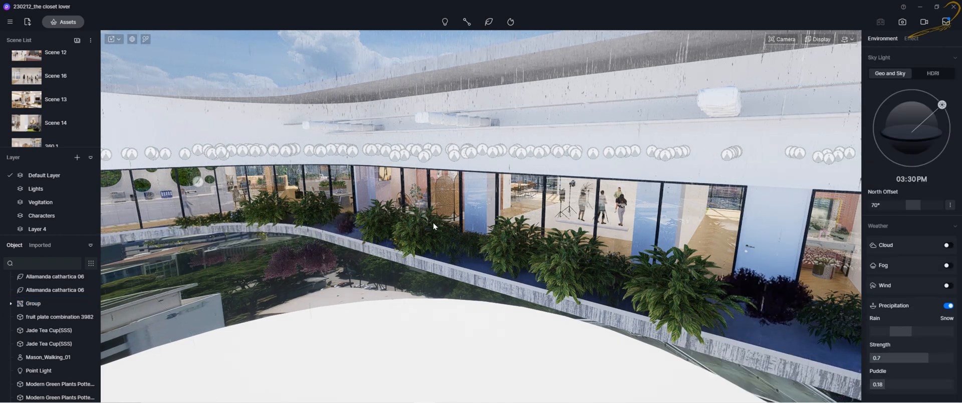
key("ctrl+z")
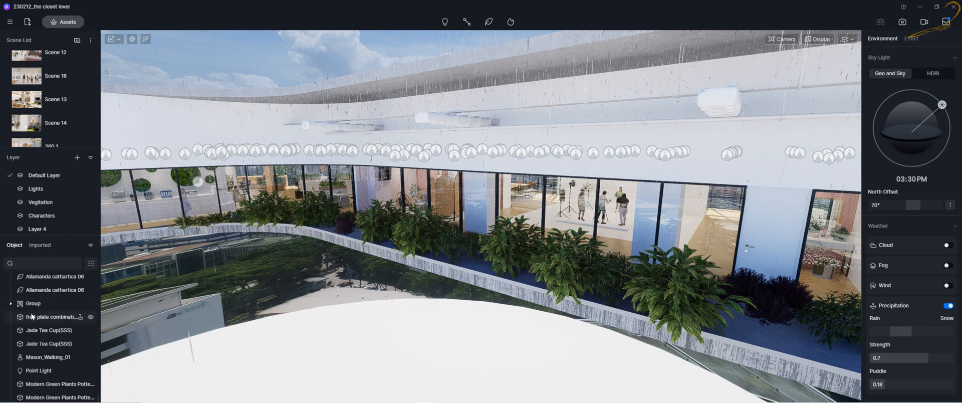
Select a SpotLight_C_0 light in the object list and focus the view on it
scroll(32, 307, "up", 3)
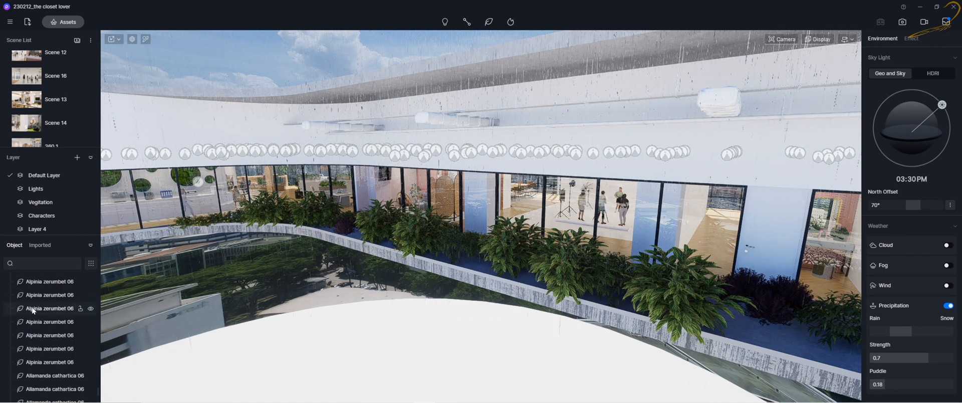
scroll(28, 332, "up", 12)
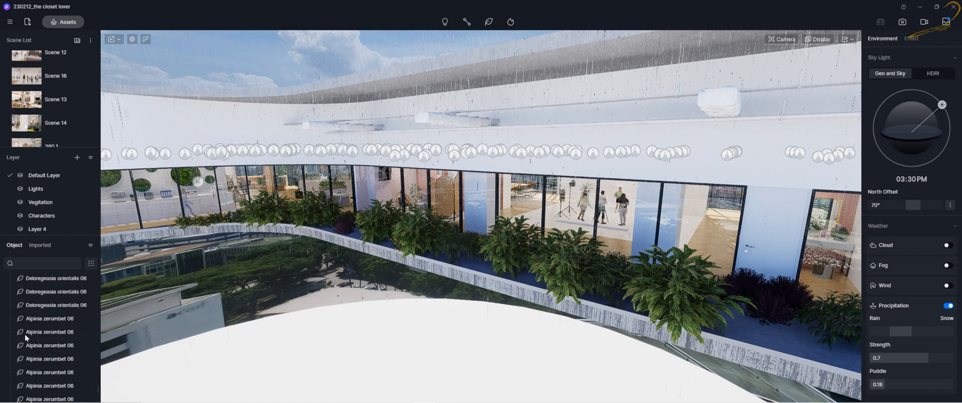
scroll(30, 334, "up", 8)
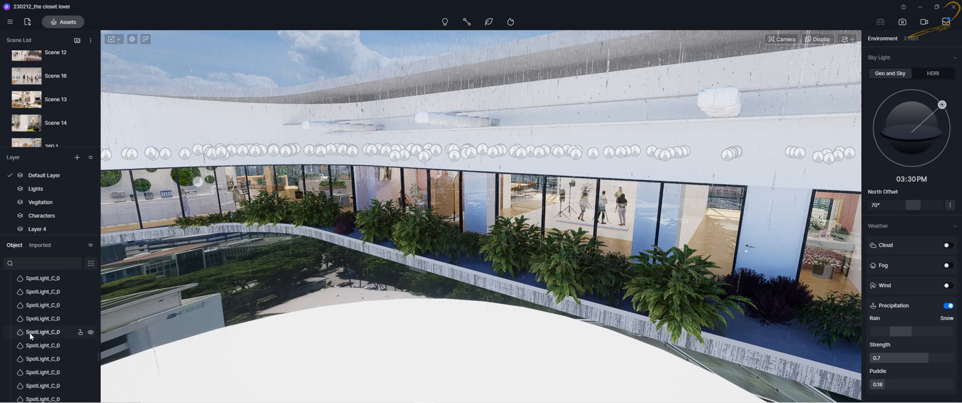
left_click(40, 308)
double_click(39, 307)
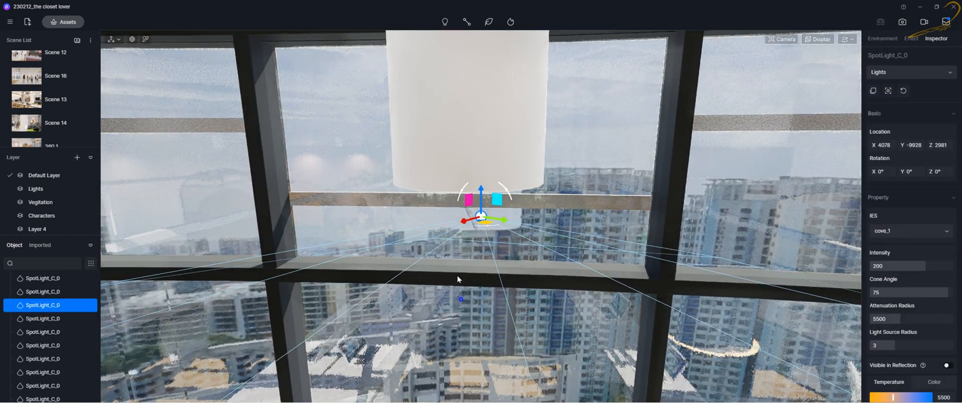
Select another ceiling spotlight directly in the office viewport
right_click_drag(457, 275, 423, 283)
scroll(423, 282, "up", 8)
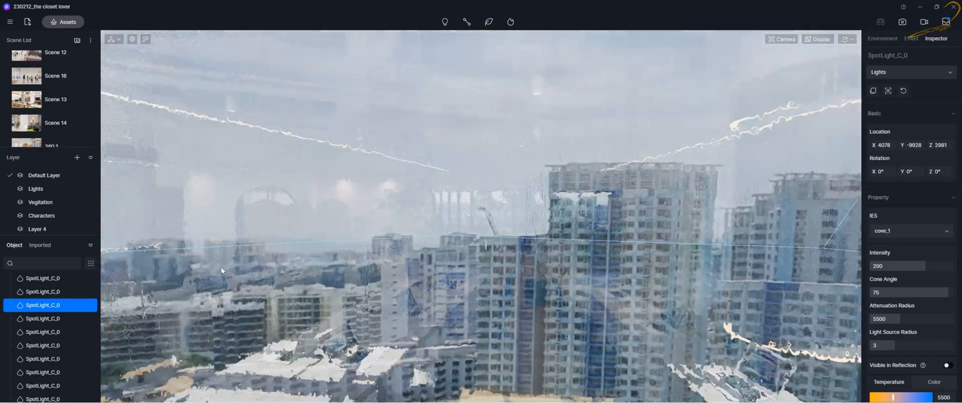
right_click_drag(221, 267, 393, 256)
scroll(396, 256, "down", 10)
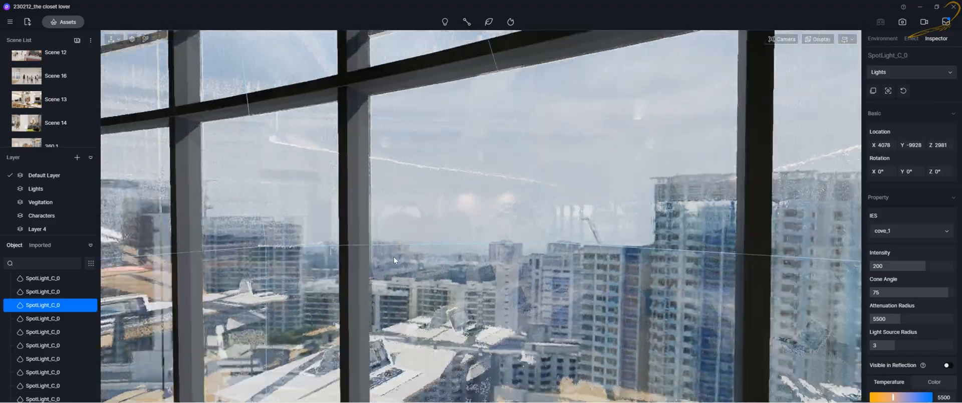
scroll(400, 257, "down", 15)
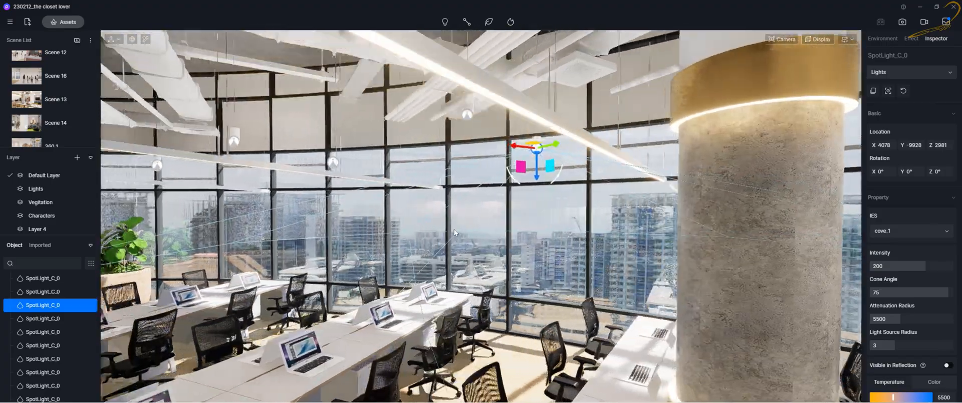
scroll(480, 223, "up", 10)
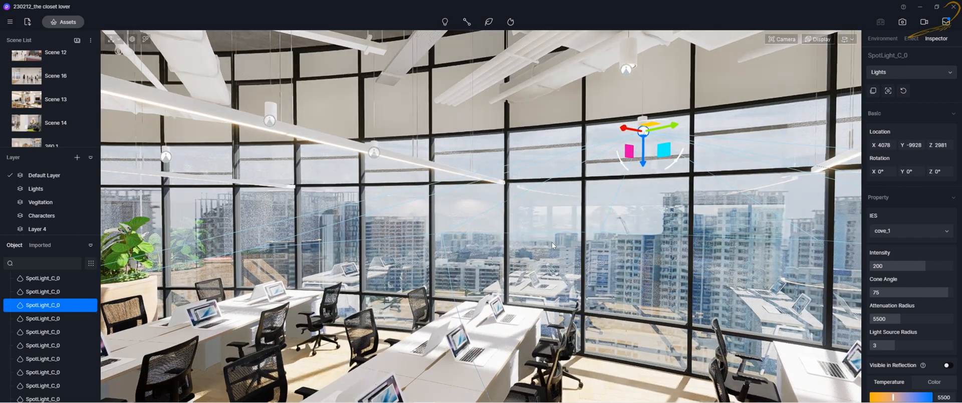
right_click_drag(551, 242, 589, 242)
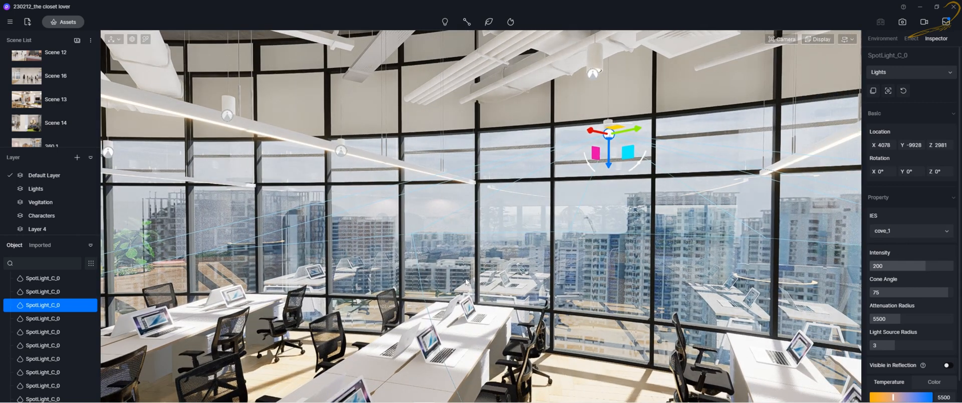
left_click(593, 74)
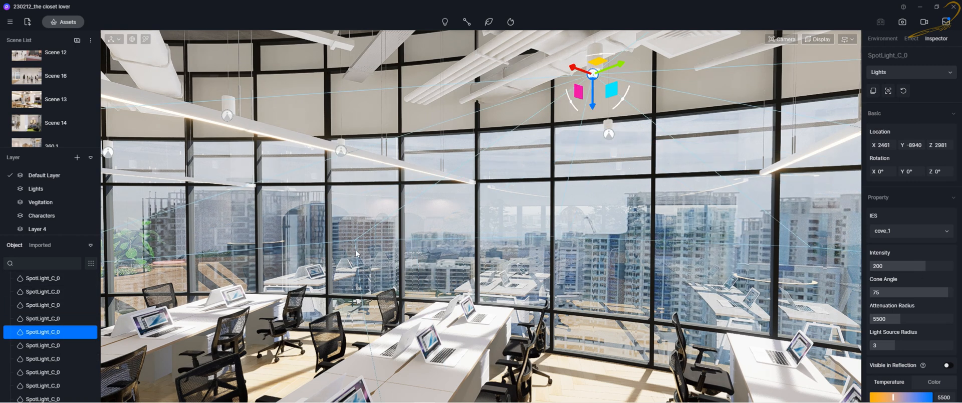
Select a range of SpotLight_C_0 lights together in the object list
left_click(42, 388)
scroll(38, 377, "down", 4)
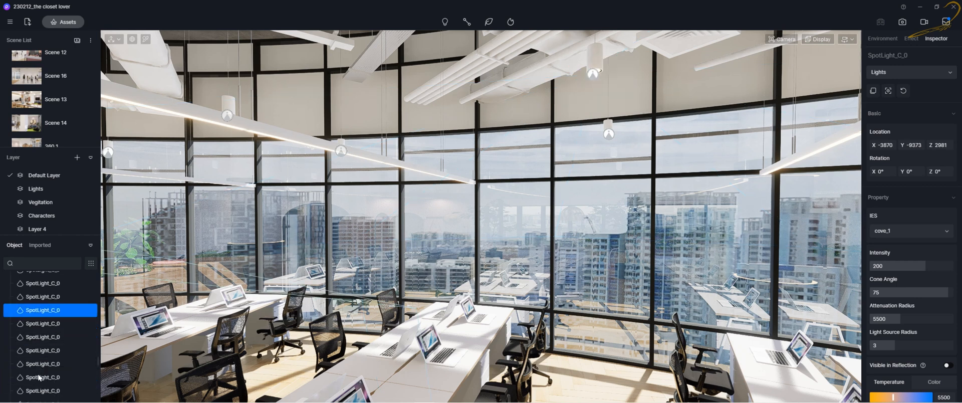
scroll(32, 340, "up", 1)
scroll(37, 316, "up", 4)
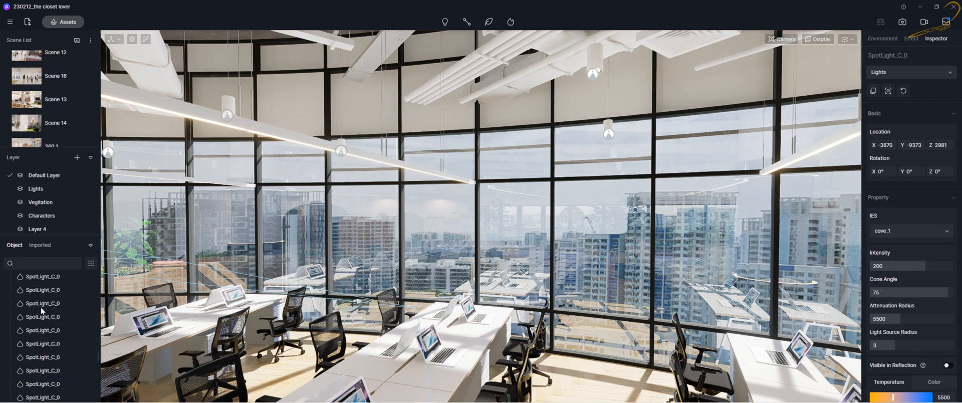
left_click(44, 303, "shift")
scroll(42, 305, "up", 1)
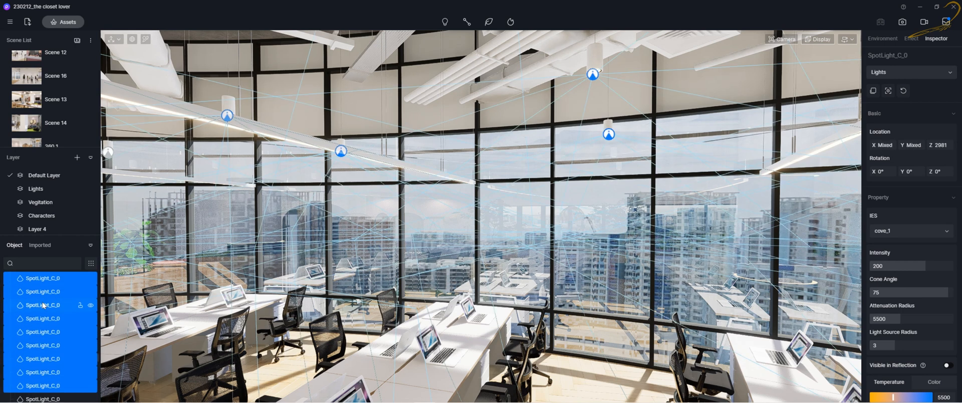
Set the selected spotlights' intensity to 166.5 and cone angle to 27.5
right_click_drag(507, 194, 294, 164)
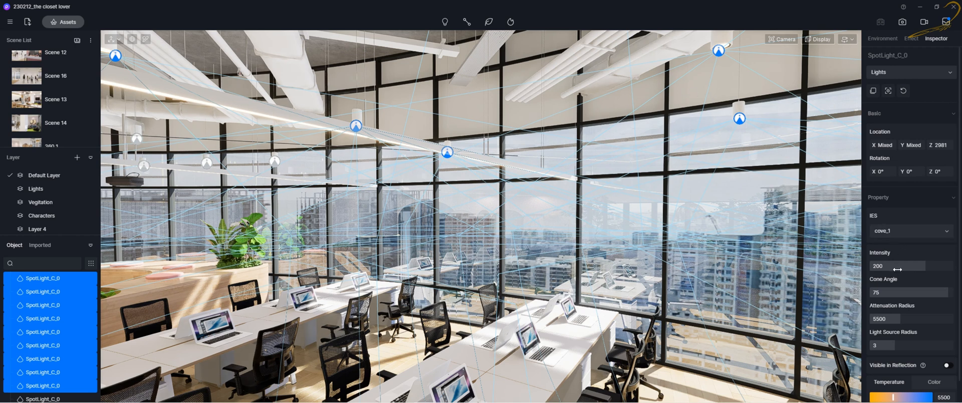
left_click_drag(897, 269, 853, 284)
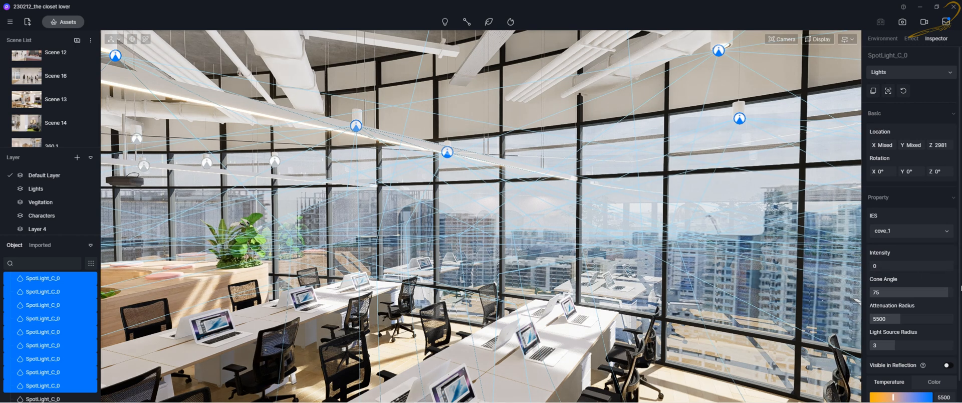
left_click_drag(902, 267, 914, 269)
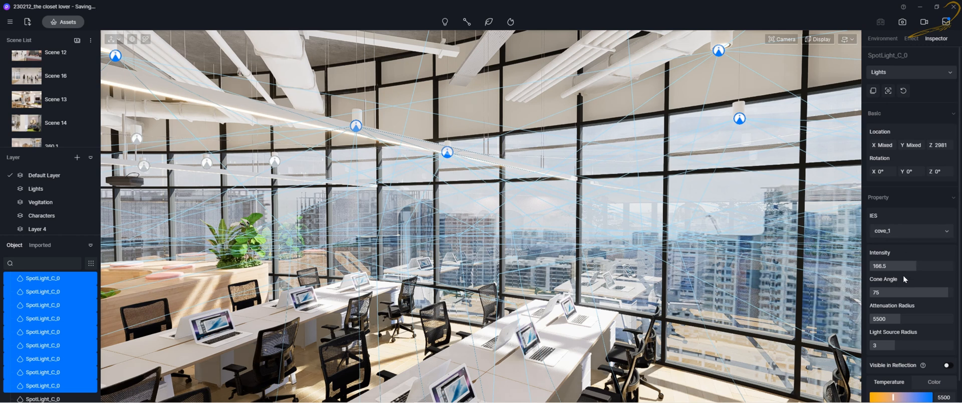
left_click_drag(933, 291, 894, 288)
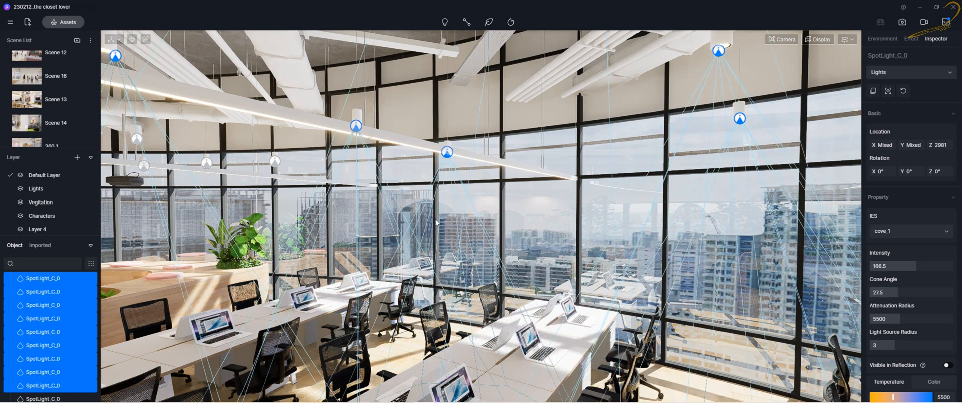
Select individual ceiling spotlights in the viewport and browse the object list to compare their settings
left_click(356, 131)
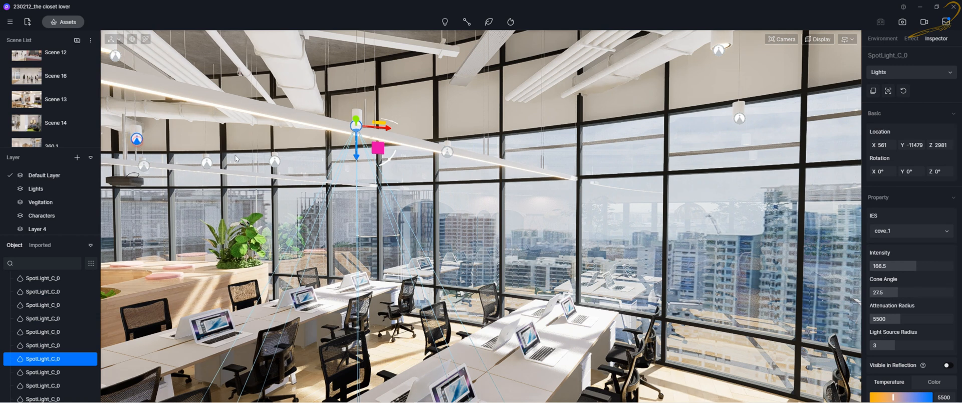
left_click(137, 139)
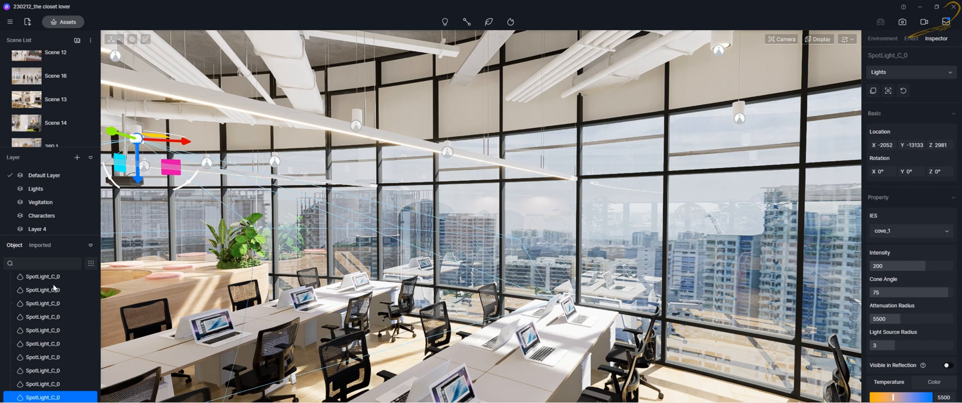
scroll(53, 302, "down", 3)
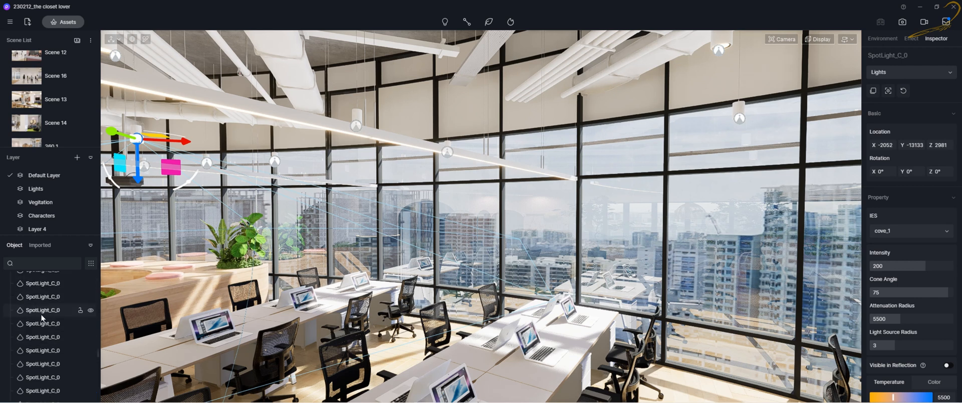
scroll(42, 316, "down", 2)
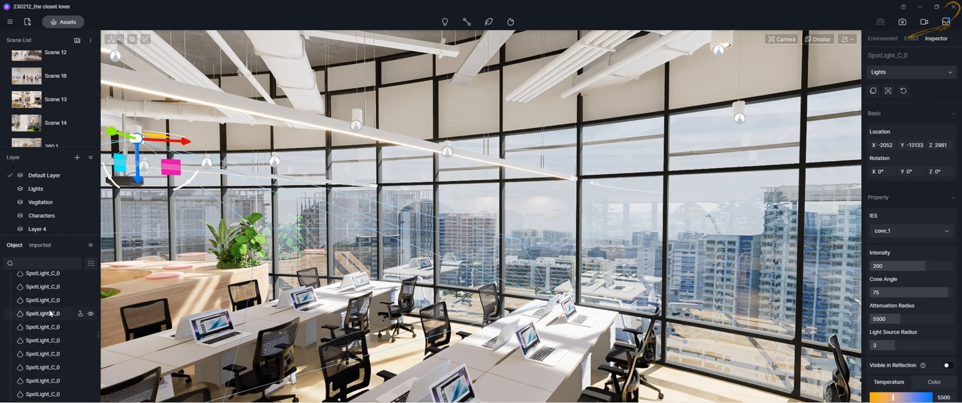
scroll(50, 313, "up", 1)
scroll(46, 295, "down", 2)
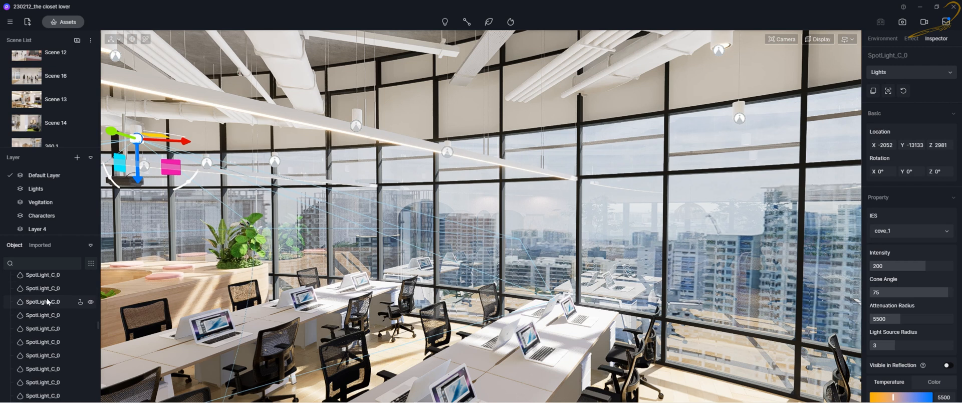
Filter the object list by searching for Spotlight_C
left_click(23, 263)
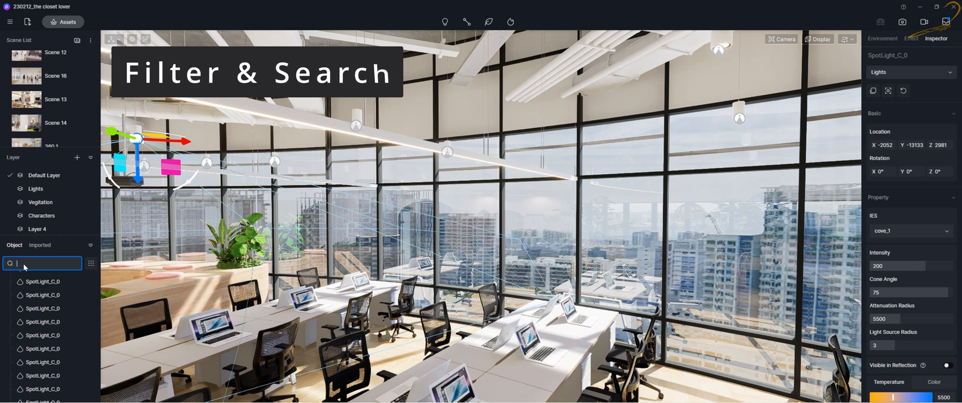
type("Sp")
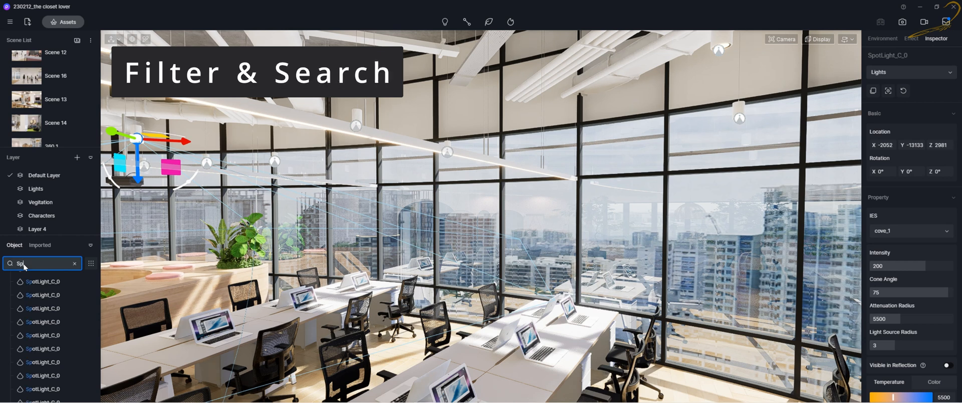
type("otlight_C")
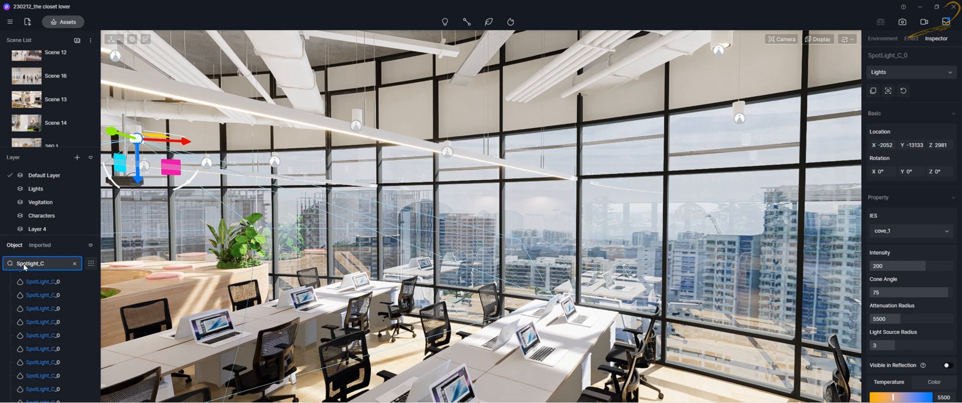
Select all filtered Spotlight_C lights from the first to the last in the list
scroll(87, 373, "down", 3)
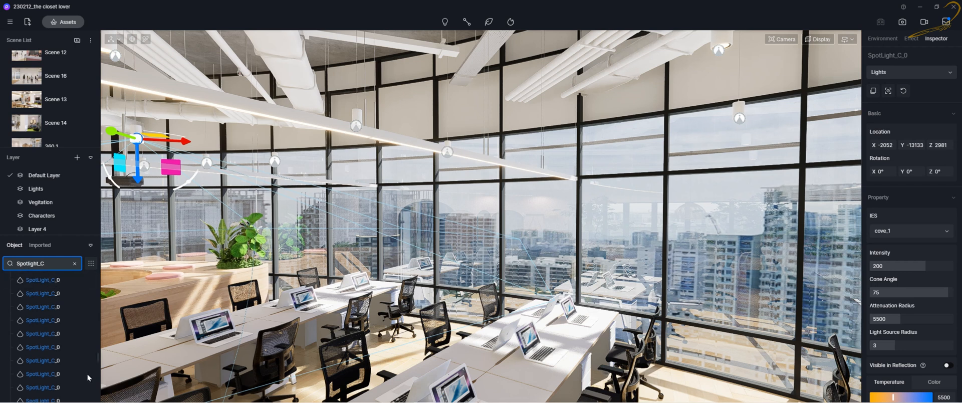
left_click_drag(97, 358, 95, 271)
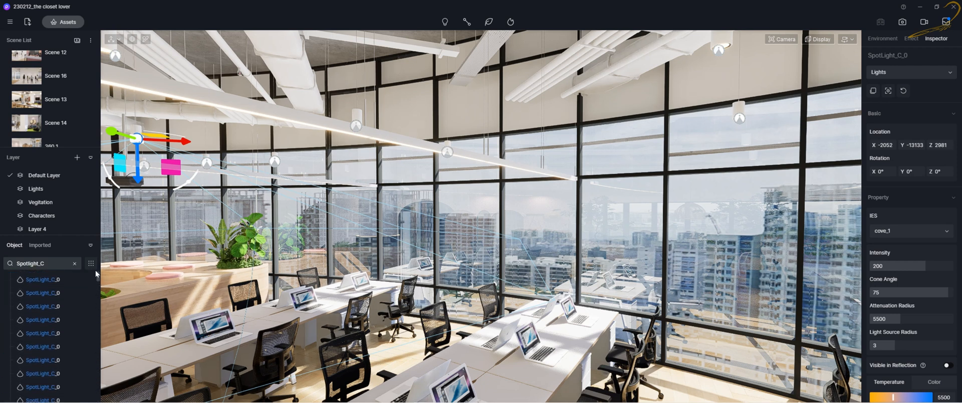
left_click(55, 281)
left_click_drag(97, 274, 99, 397)
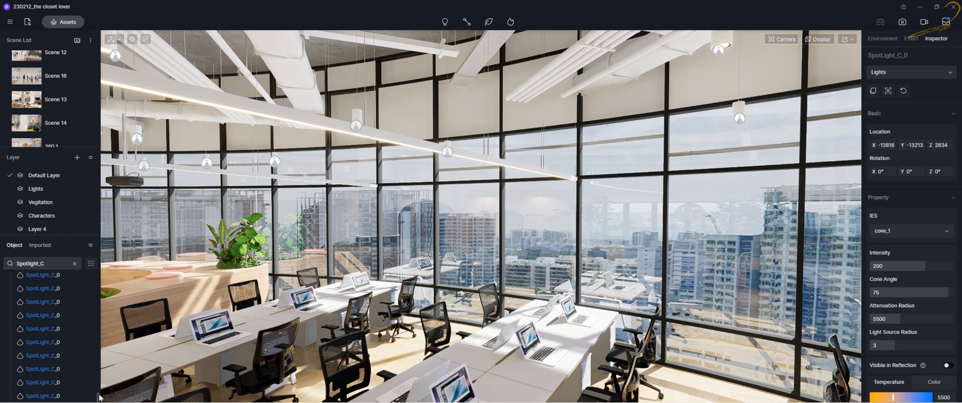
left_click(41, 396, "shift")
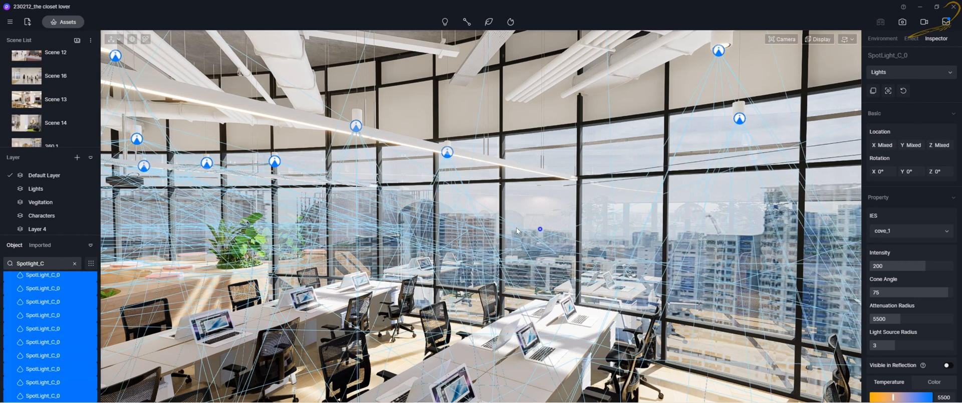
Orbit around the office to inspect the selected spotlights
right_click_drag(517, 228, 503, 250)
right_click_drag(721, 247, 451, 240)
right_click_drag(706, 233, 471, 210)
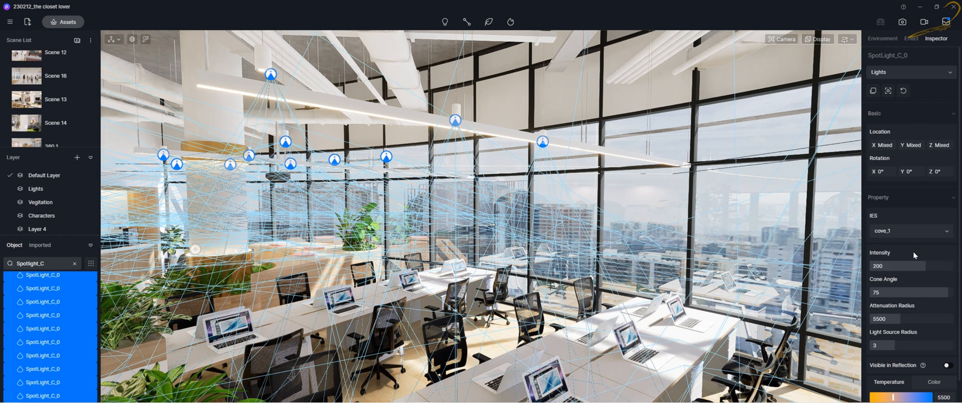
Set the selected Spotlight_C lights' intensity to 200 and cone angle to 75
left_click(934, 264)
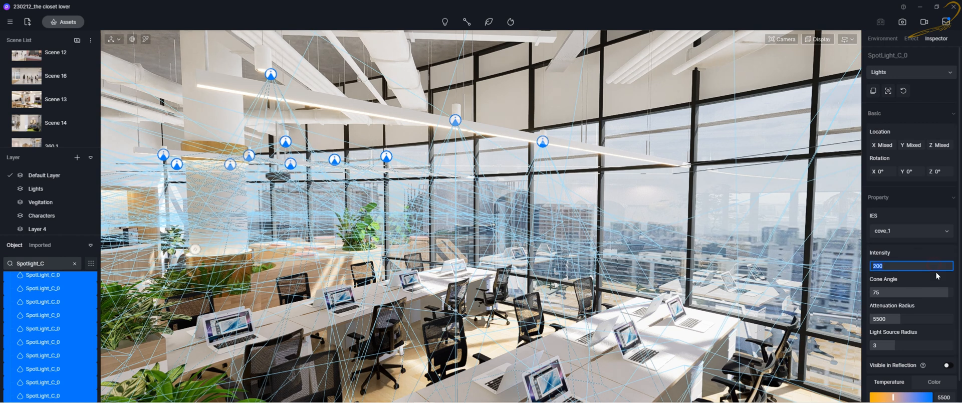
type("200")
key("Return")
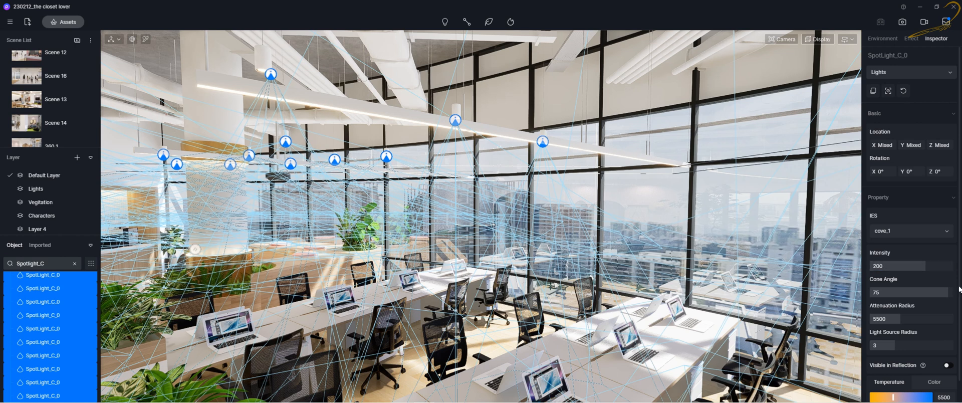
left_click(909, 292)
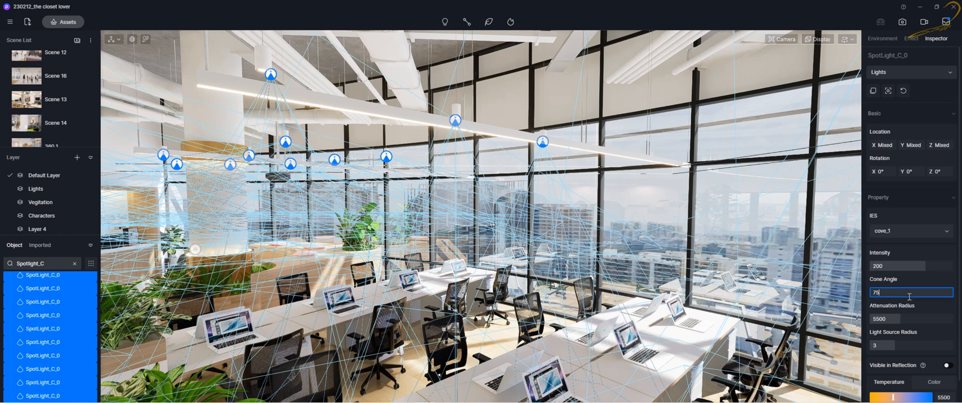
key("Return")
Orbit the office view and scroll through the filtered spotlight list to review the selection
right_click_drag(600, 204, 605, 185)
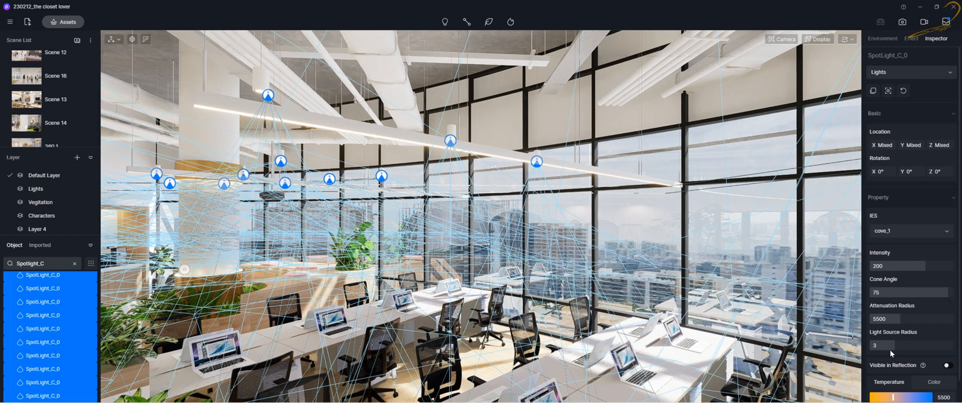
right_click_drag(629, 264, 330, 299)
right_click_drag(525, 243, 444, 234)
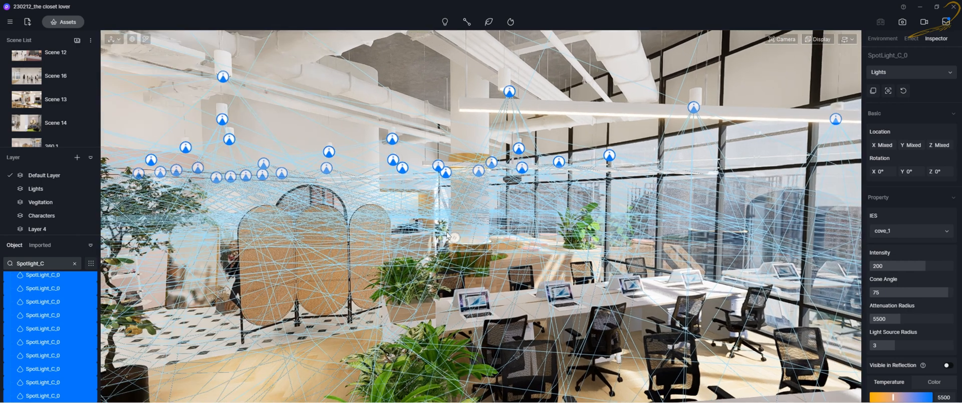
scroll(444, 234, "up", 4)
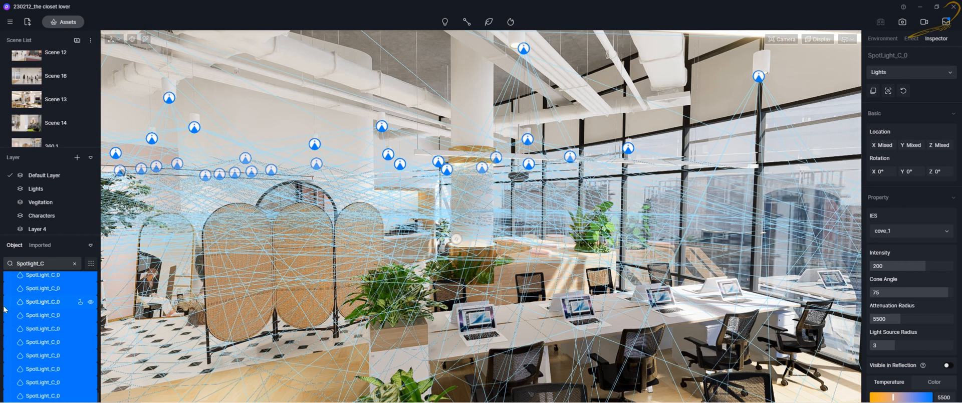
scroll(27, 310, "up", 1)
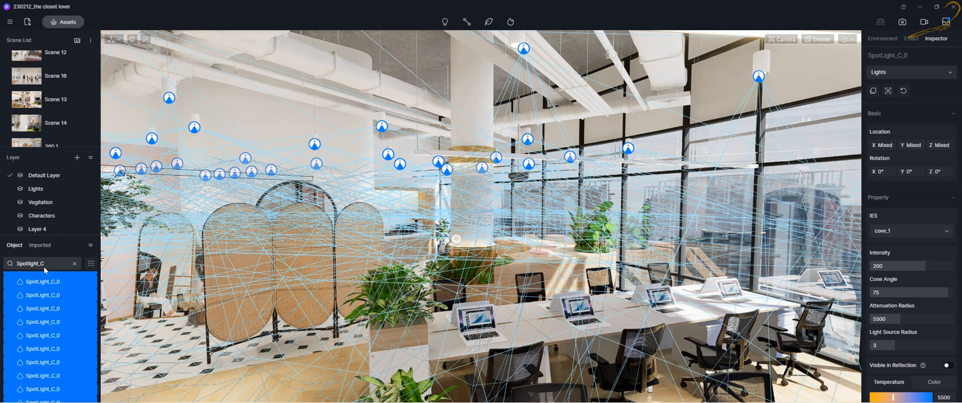
scroll(43, 283, "down", 1)
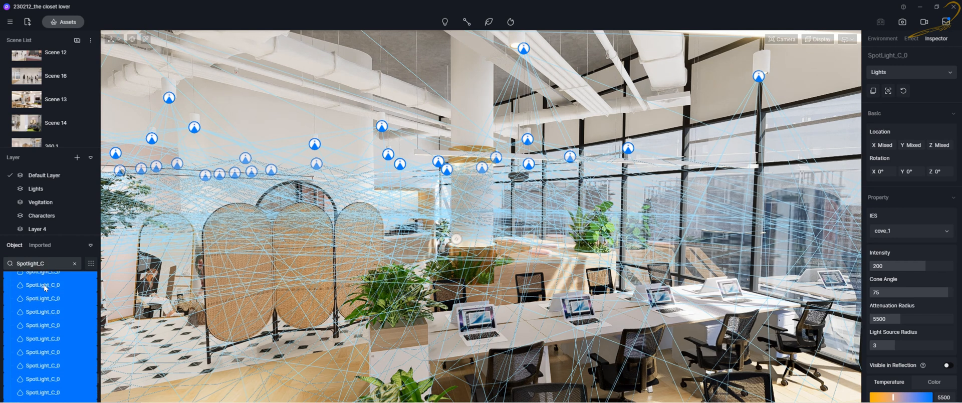
scroll(49, 280, "up", 1)
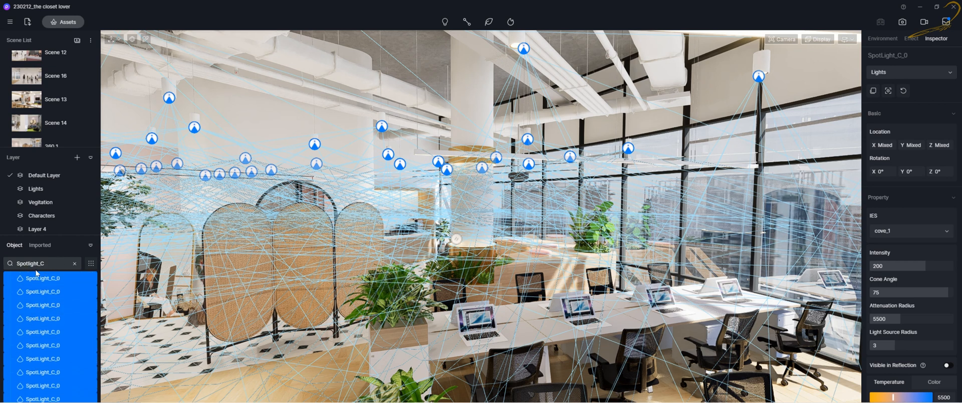
Select a single Spotlight_C light in the list and clear the object search filter
left_click(47, 293)
scroll(44, 305, "down", 1)
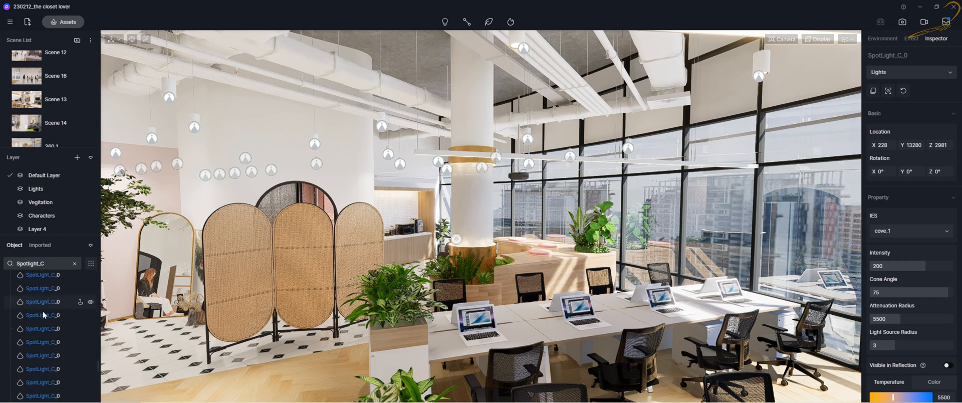
left_click(74, 263)
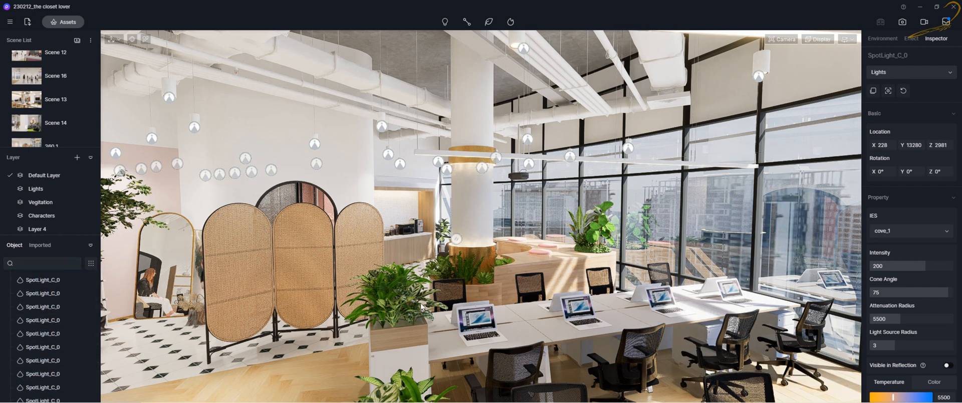
Select the vegetation Group in the object list and focus the view on it
right_click_drag(421, 306, 278, 336)
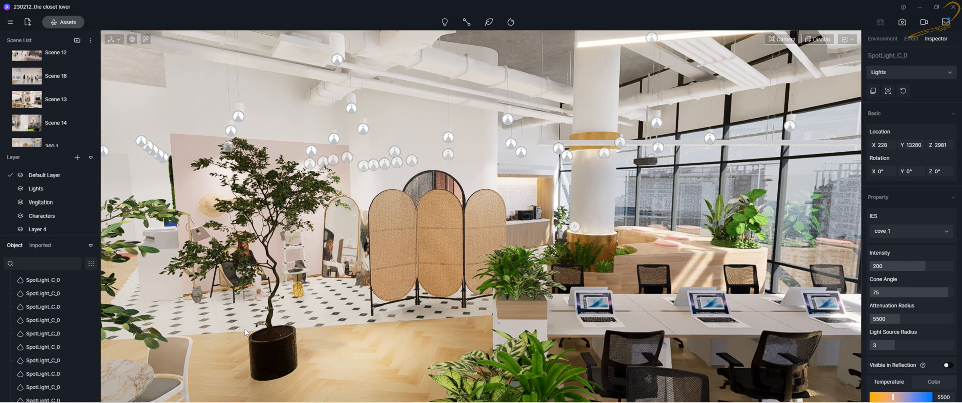
right_click_drag(421, 295, 381, 332)
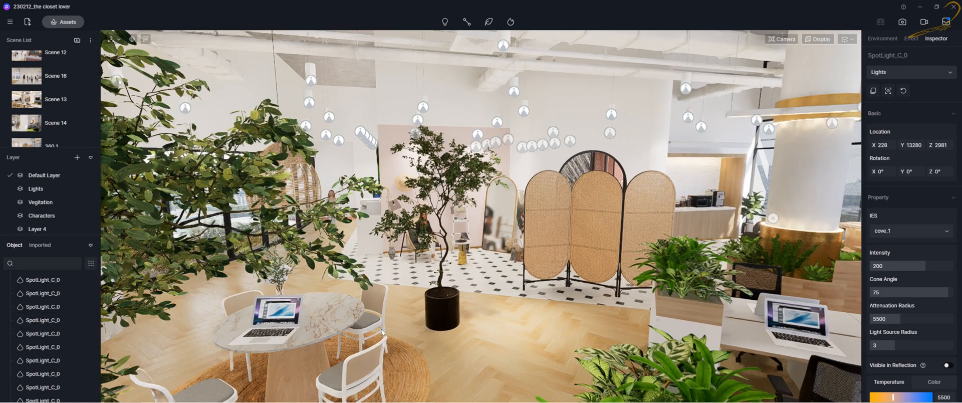
left_click(448, 308)
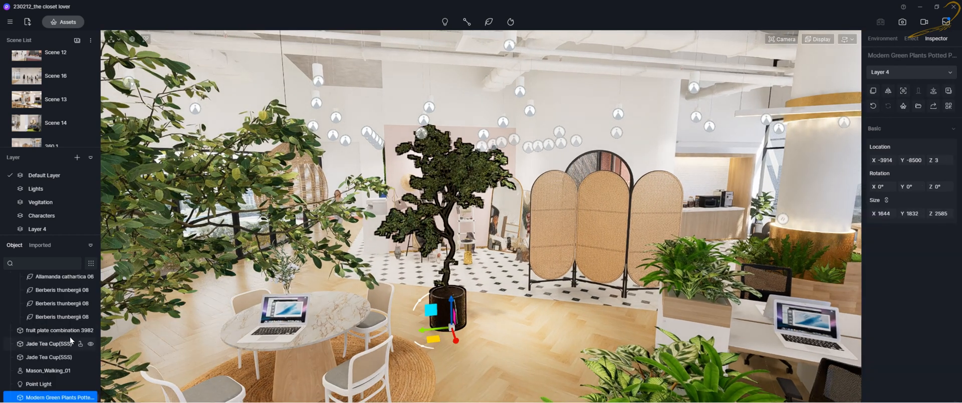
scroll(41, 350, "up", 3)
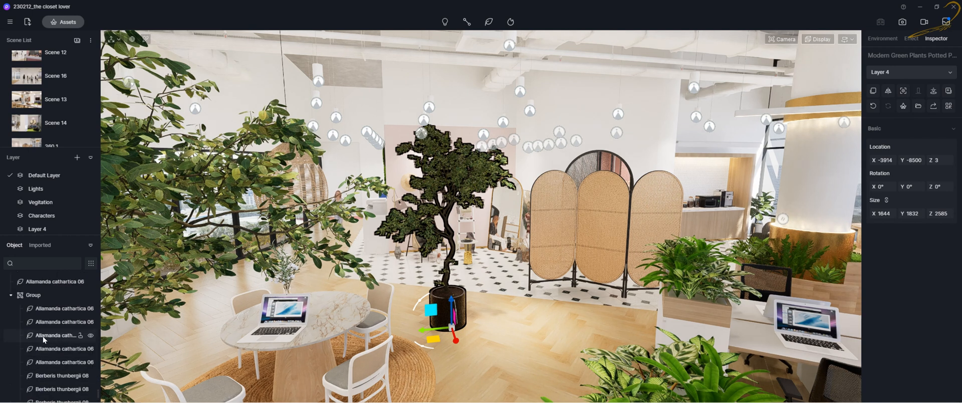
left_click(38, 293)
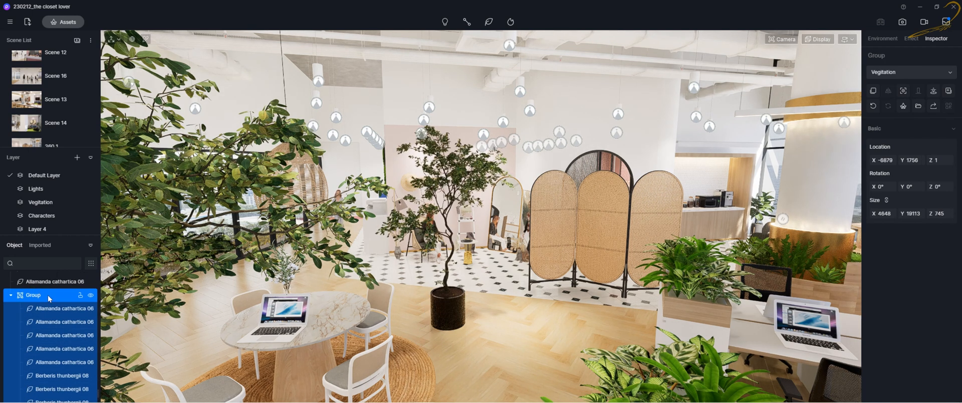
key("f")
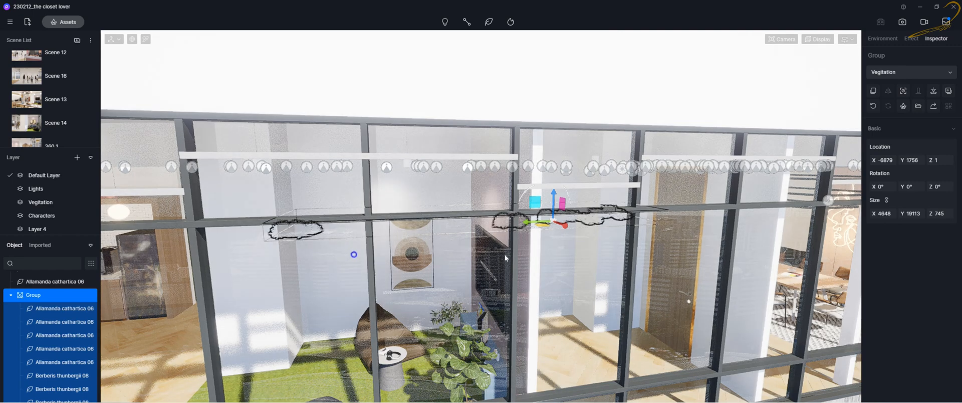
Group the first two Allamanda cathartica 06 plants inside the vegetation Group into Group 1
mouse_move(505, 258)
right_mouse_down()
mouse_move(533, 268)
mouse_move(499, 264)
right_mouse_up()
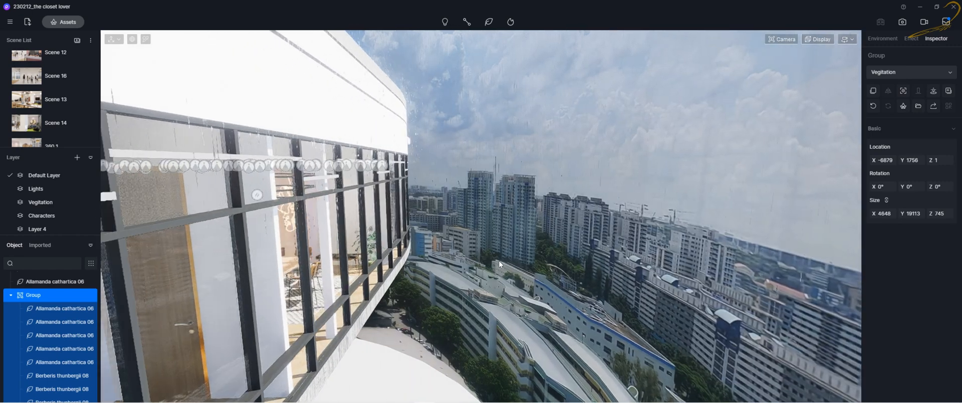
key("a")
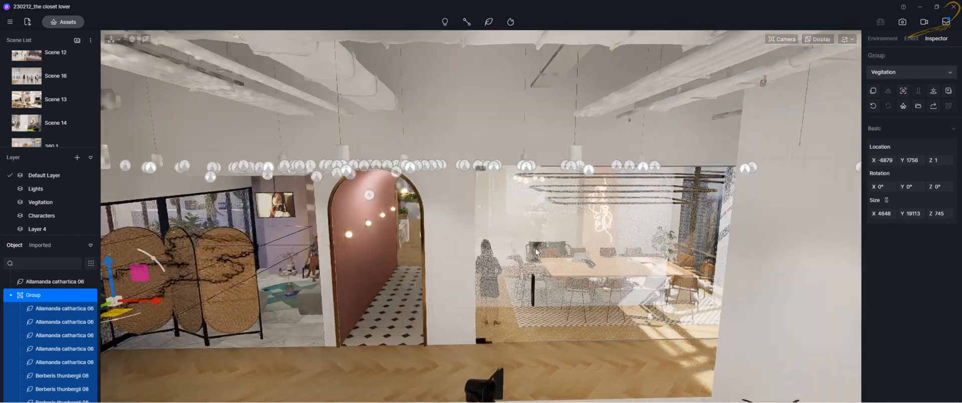
key("f")
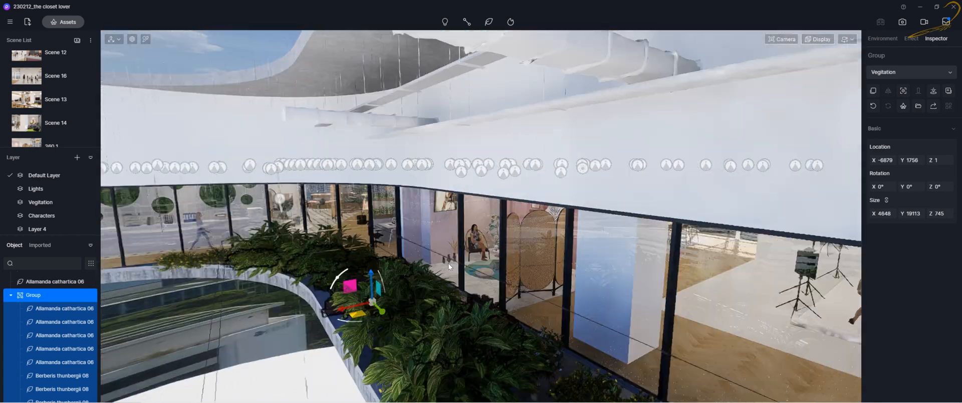
right_click_drag(448, 264, 453, 267)
key("s")
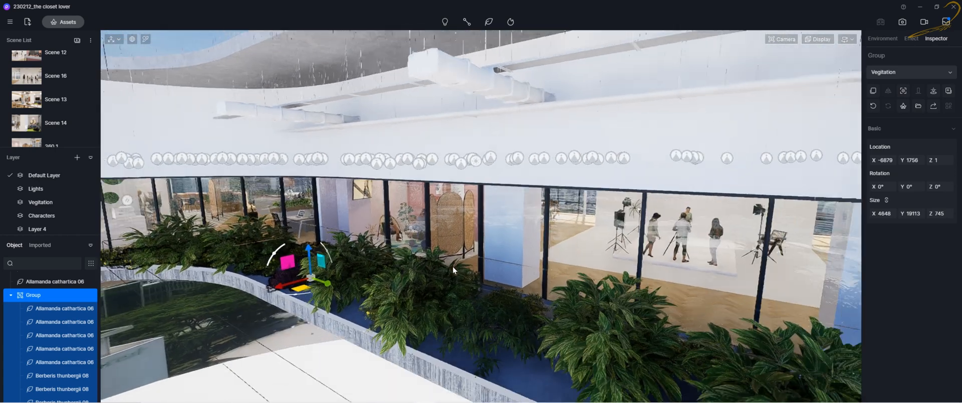
left_click(47, 308)
left_click(53, 321, "ctrl")
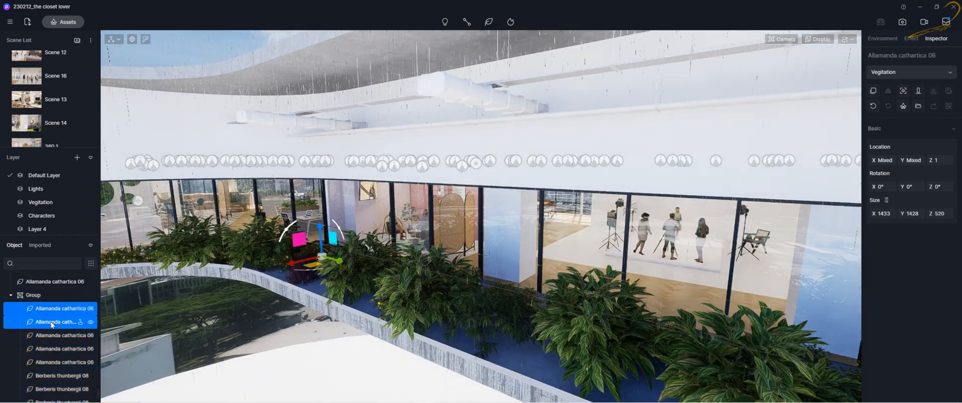
key("ctrl+g")
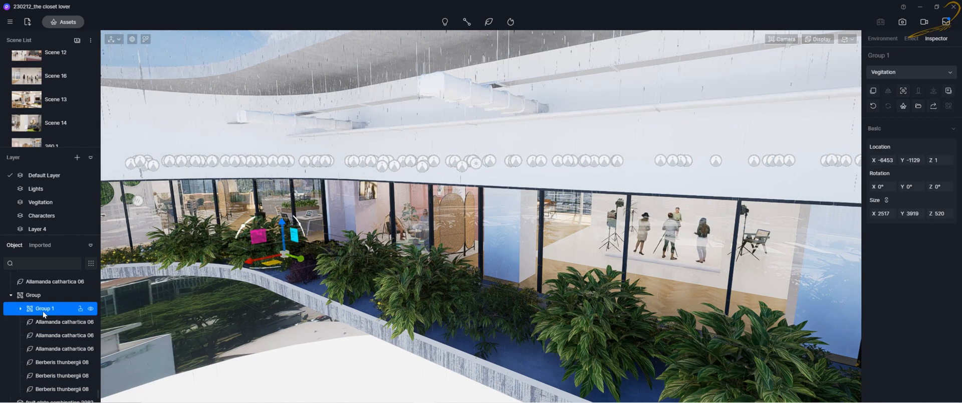
Group the next two Allamanda cathartica 06 plants into Group 2
left_click(46, 324)
left_click(50, 335, "ctrl")
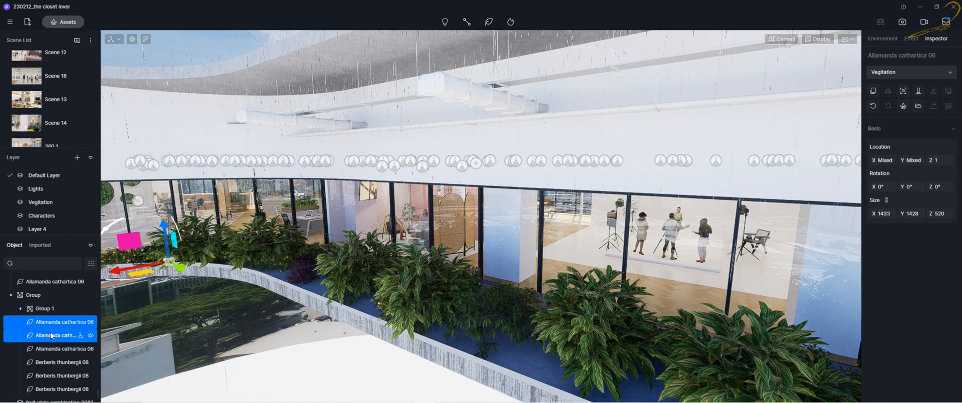
key("ctrl+g")
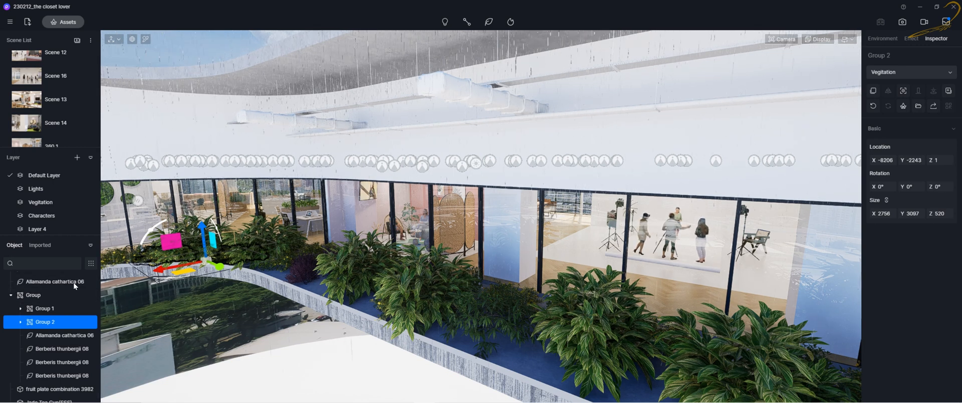
Expand and collapse Group 1 and the parent Group to inspect the nested groups
left_click(21, 308)
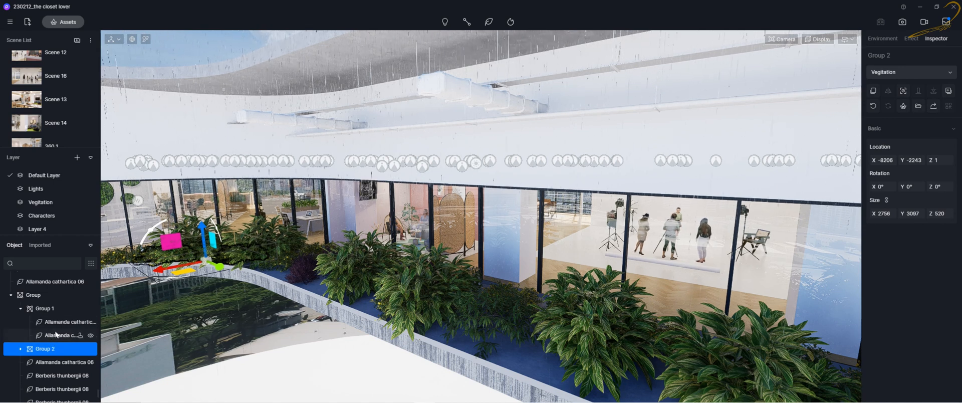
left_click(21, 308)
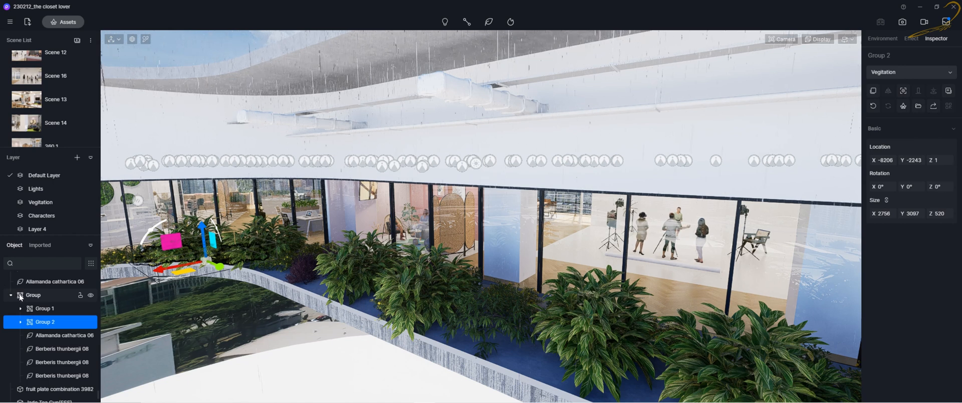
left_click(20, 309)
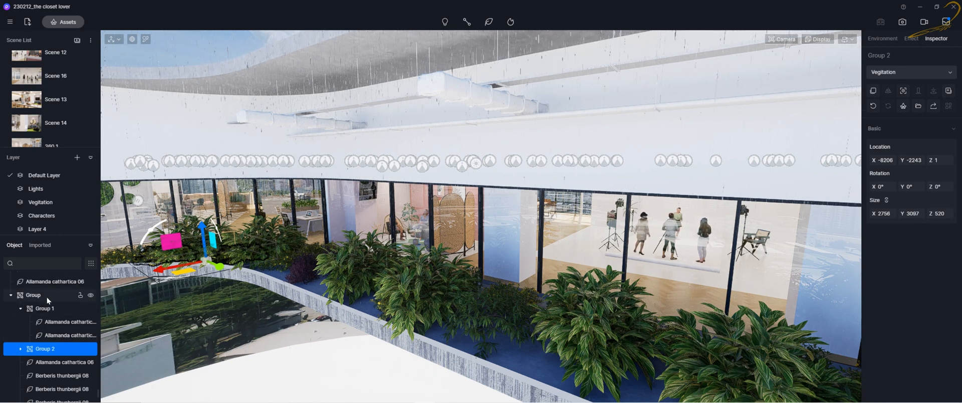
left_click(11, 295)
Select vegetation objects in the object list and open their context menu to review the available commands
scroll(36, 293, "up", 4)
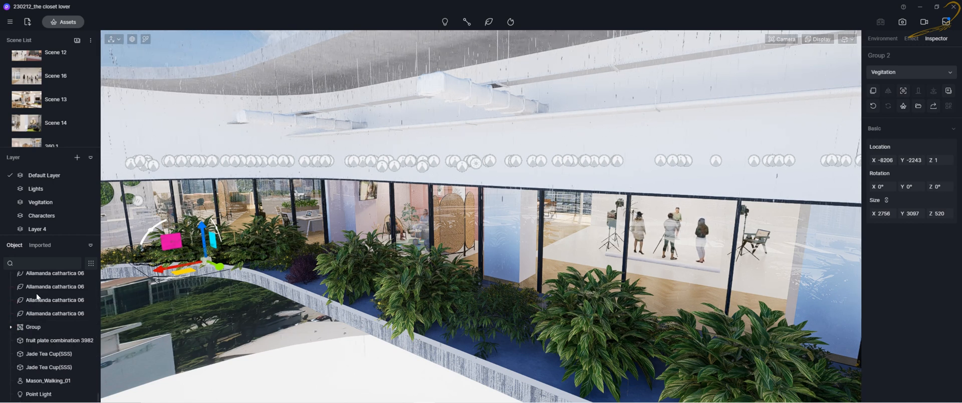
scroll(48, 305, "up", 1)
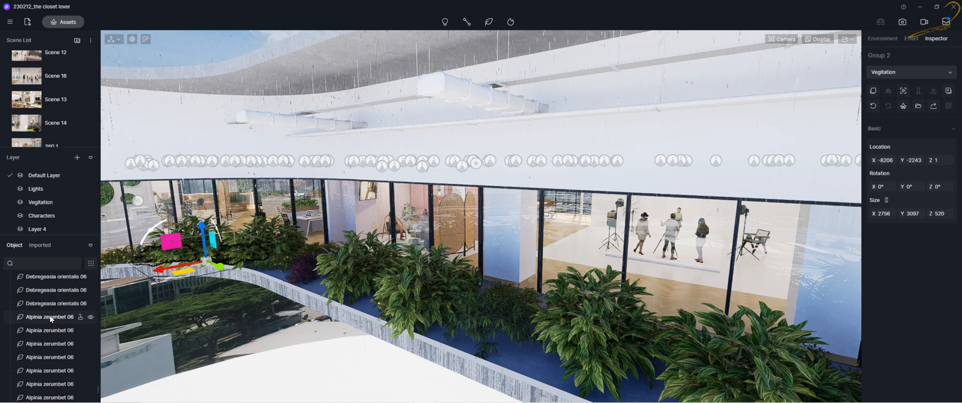
left_click(47, 317)
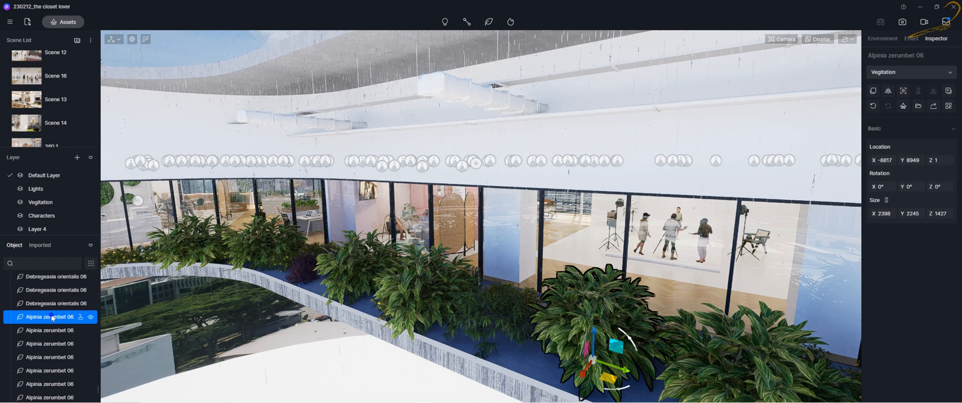
right_click(51, 314)
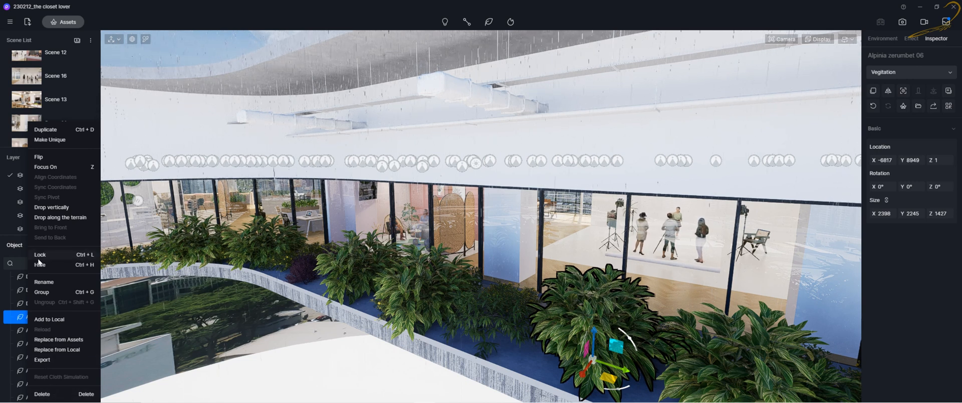
left_click(21, 303)
right_click(40, 304)
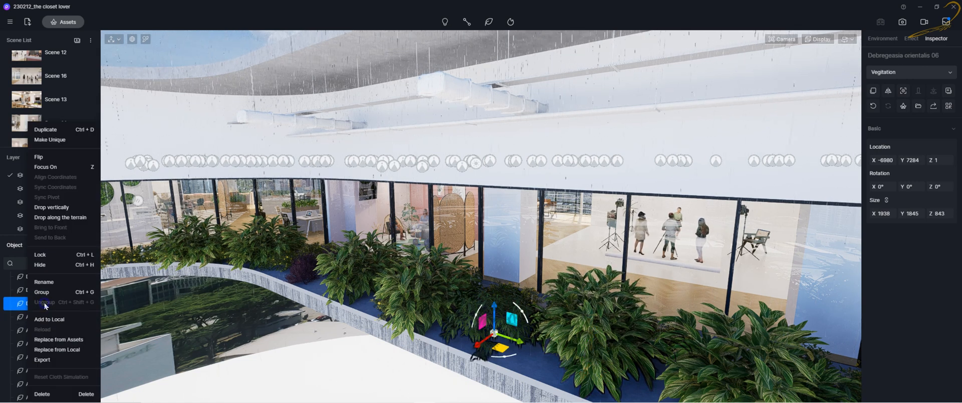
left_click(15, 289)
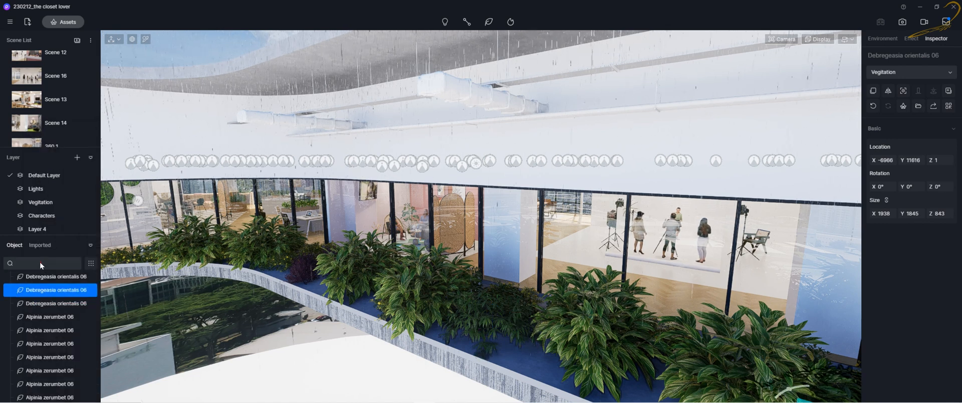
Filter the object list to show only Light objects and scroll through the spotlights
left_click(40, 261)
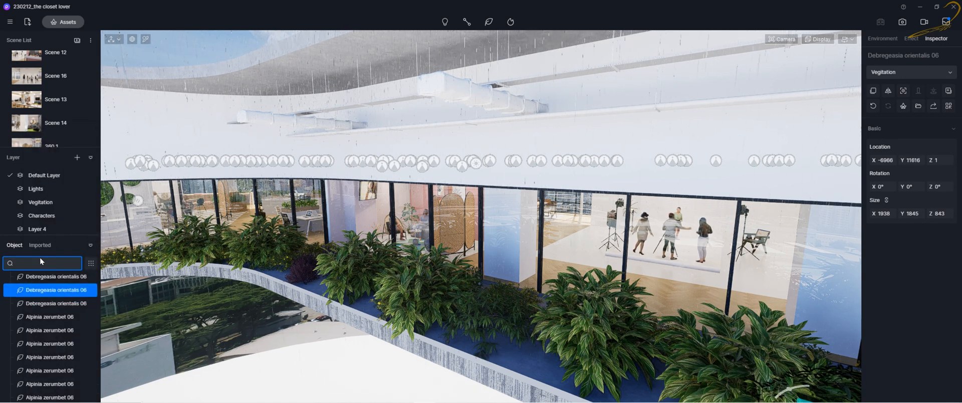
left_click(90, 267)
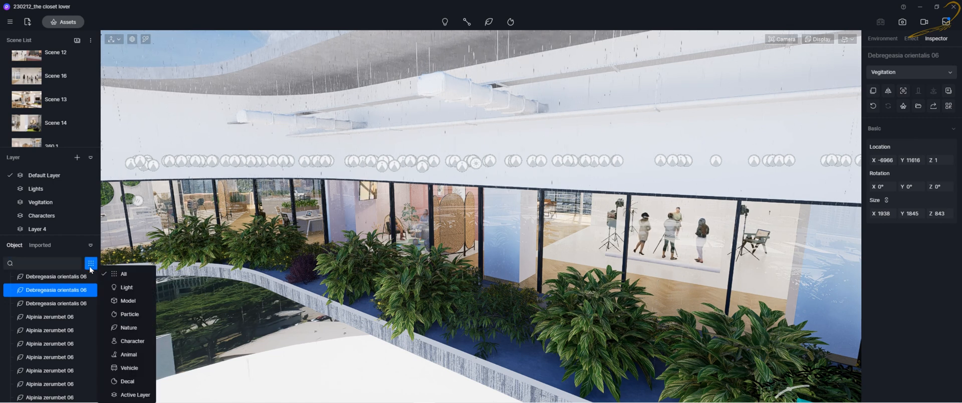
left_click(91, 267)
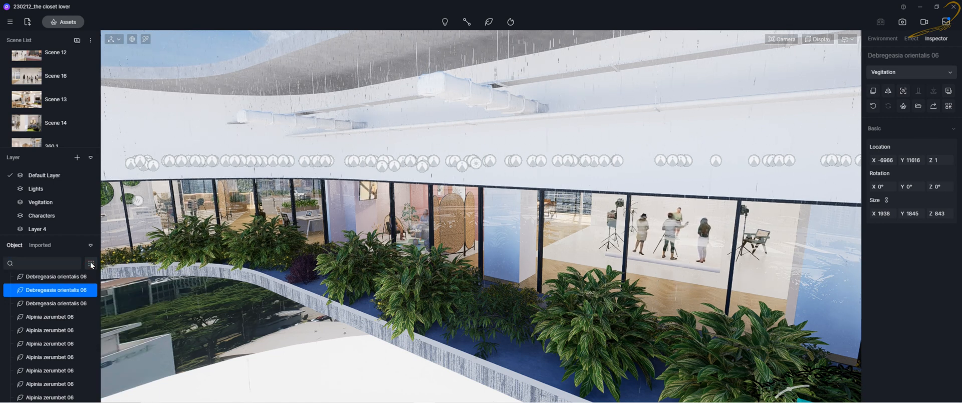
left_click(91, 266)
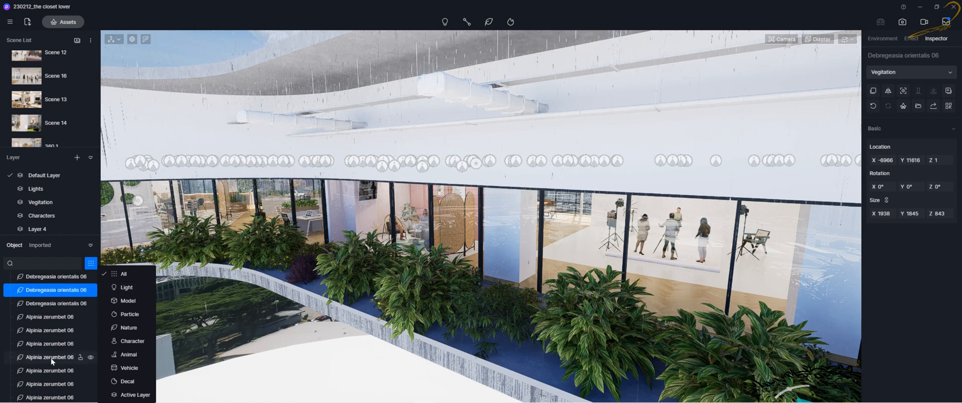
left_click(125, 288)
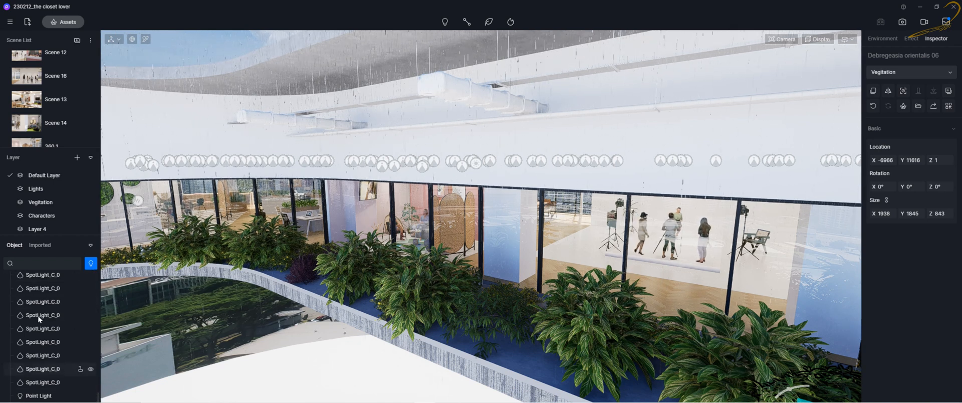
mouse_move(97, 393)
left_mouse_down()
mouse_move(91, 293)
mouse_move(93, 398)
left_mouse_up()
Change the object list filter to Model, then to Active Layer, and scroll the results
left_click(91, 263)
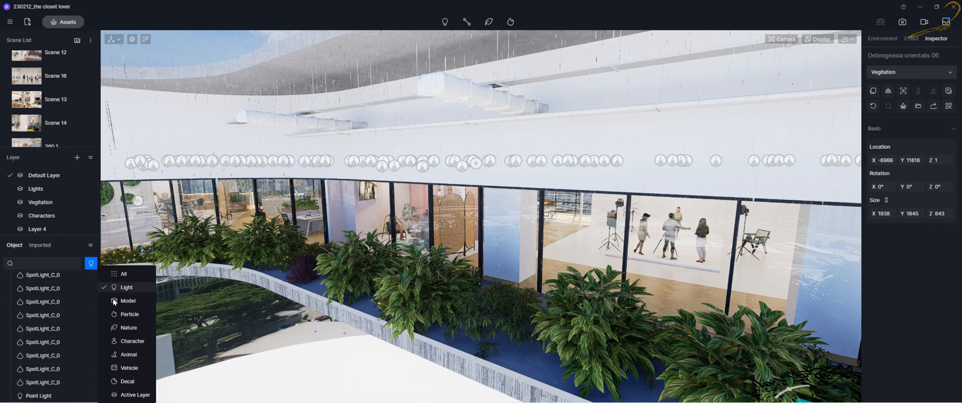
left_click(129, 302)
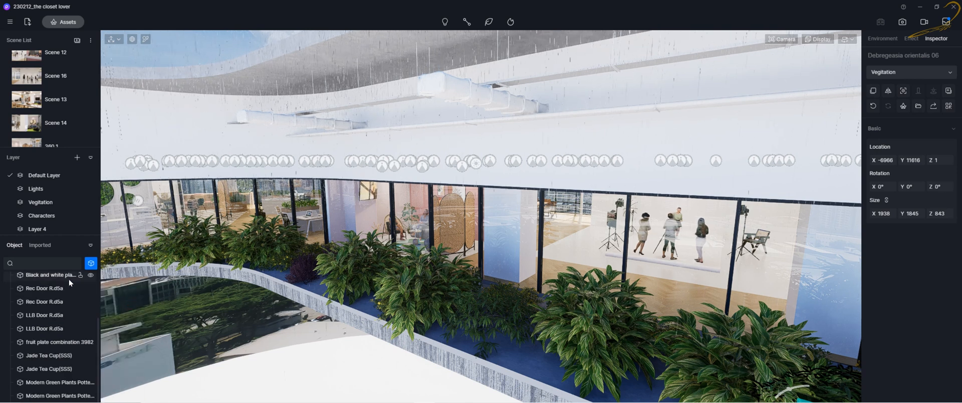
left_click(90, 264)
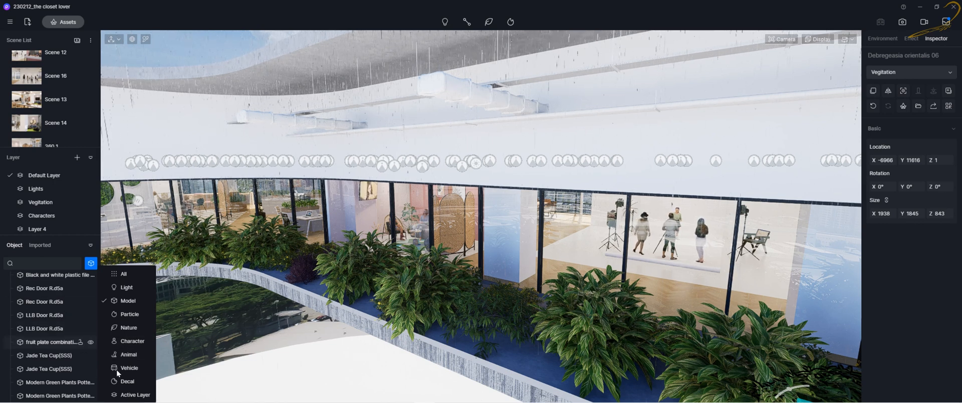
left_click(131, 395)
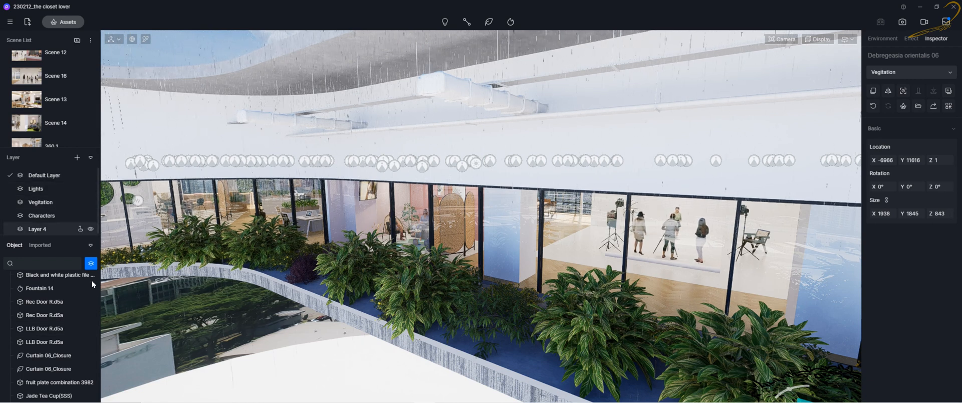
left_click_drag(98, 295, 97, 349)
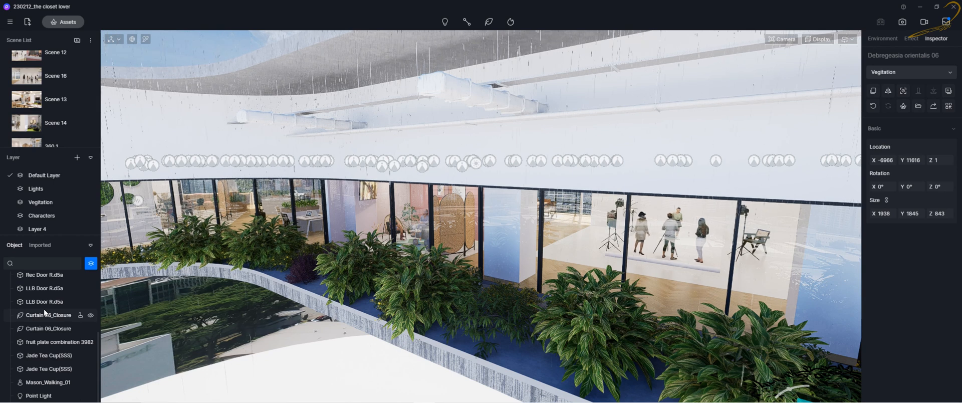
Reset the object list filter back to All
left_click(51, 264)
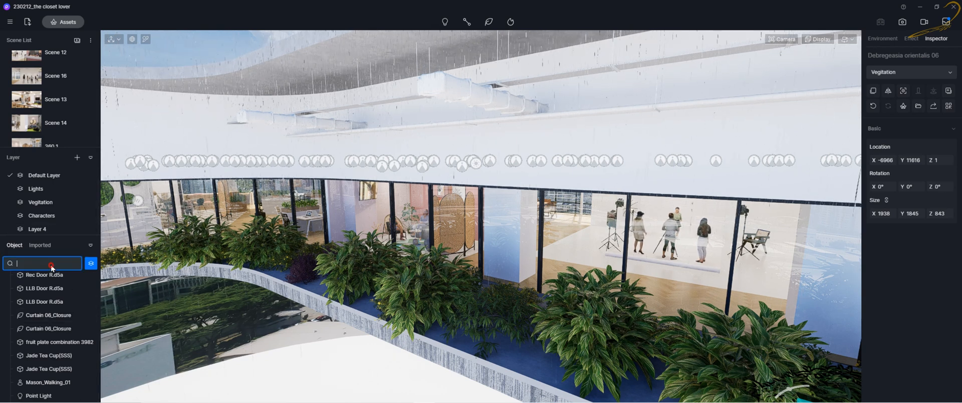
left_click(92, 265)
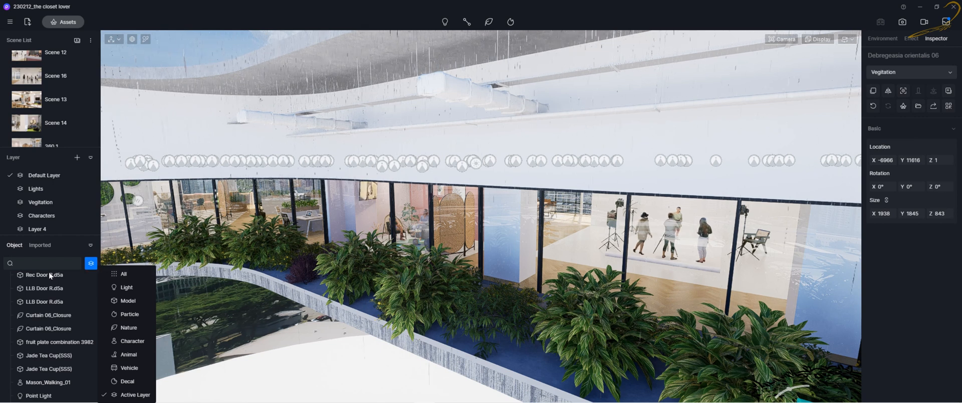
left_click(135, 273)
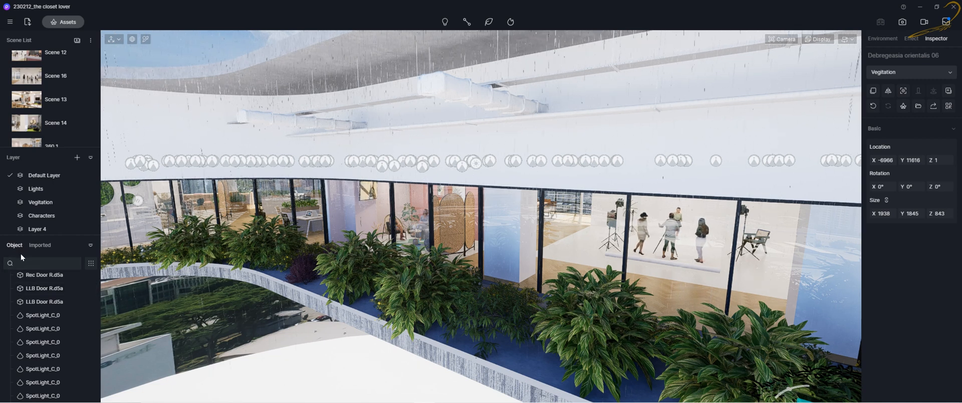
Switch the object panel to the Imported list to view imported files
left_click(43, 245)
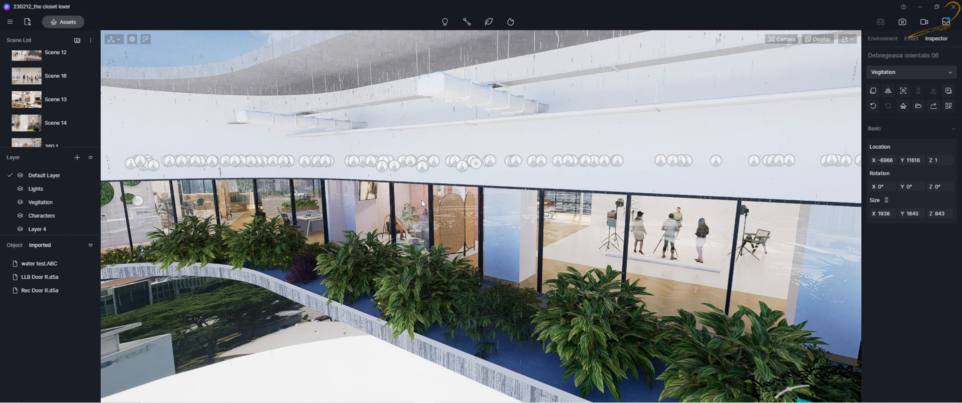
right_click_drag(518, 221, 377, 237)
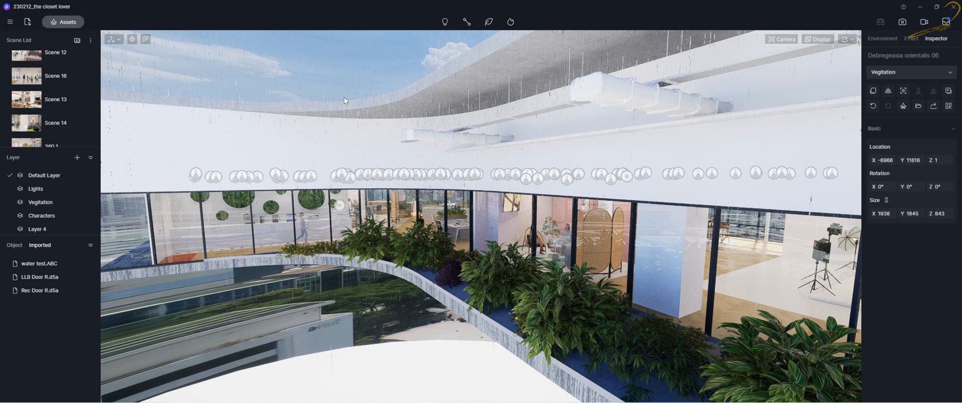
Open the project's folder in File Explorer from the main menu
left_click(9, 22)
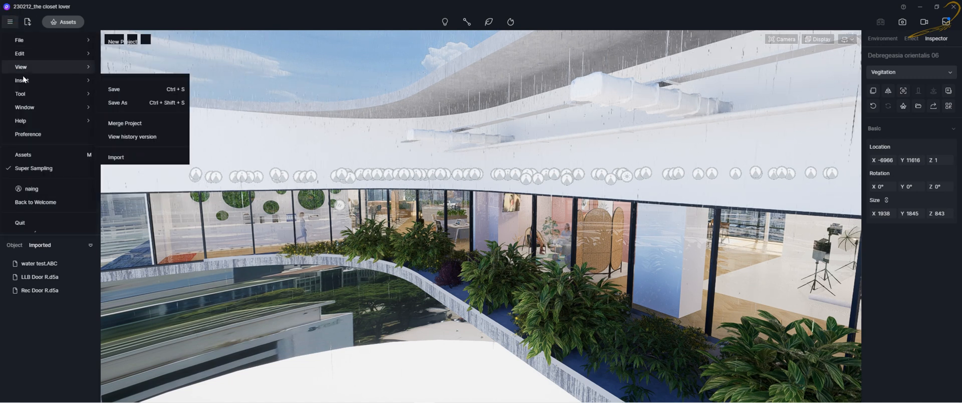
mouse_move(31, 40)
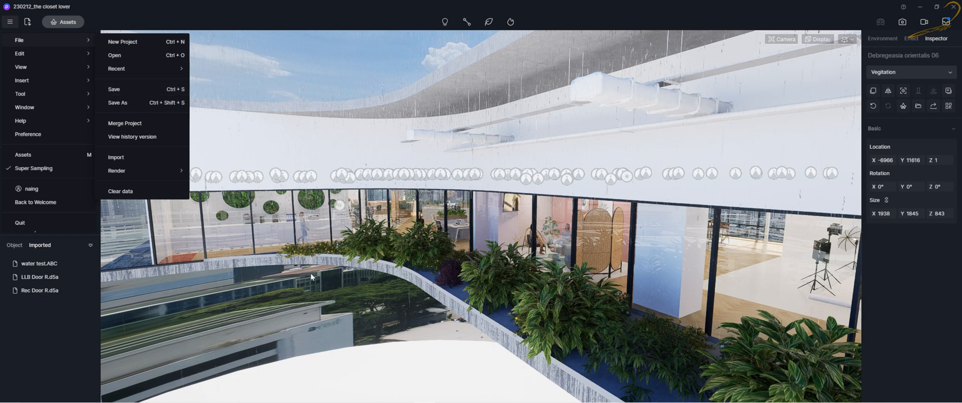
left_click(173, 395)
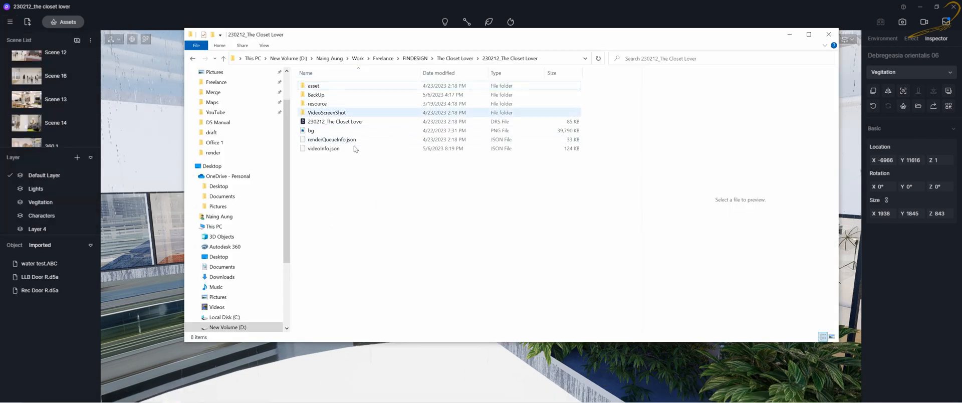
Browse the 230212_The Closet Lover project folder and its parent folder to examine the saved files
left_click(342, 123)
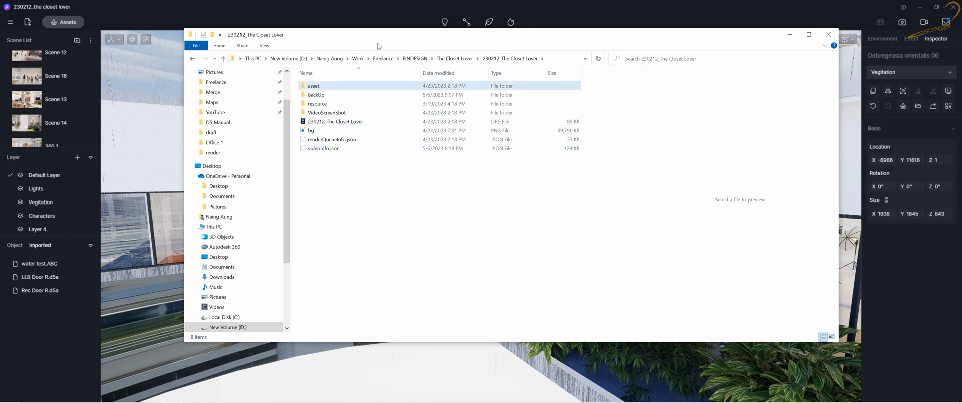
left_click_drag(388, 35, 326, 58)
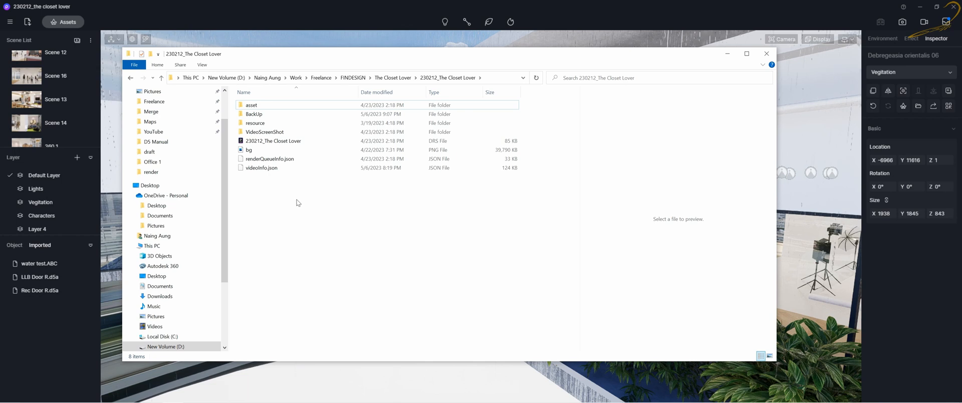
left_click_drag(296, 202, 233, 95)
left_click(401, 79)
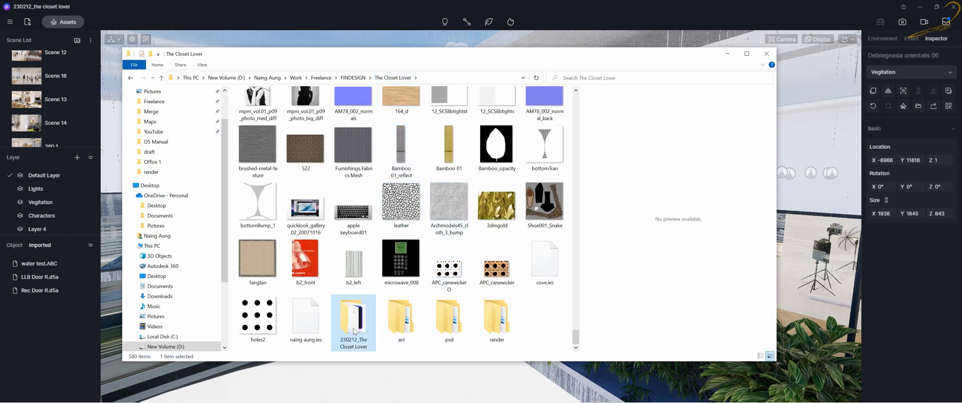
double_click(353, 329)
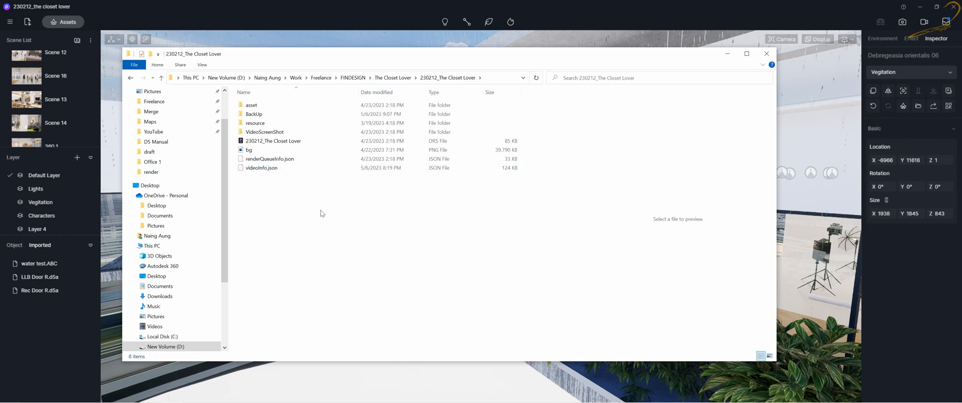
left_click_drag(326, 226, 233, 92)
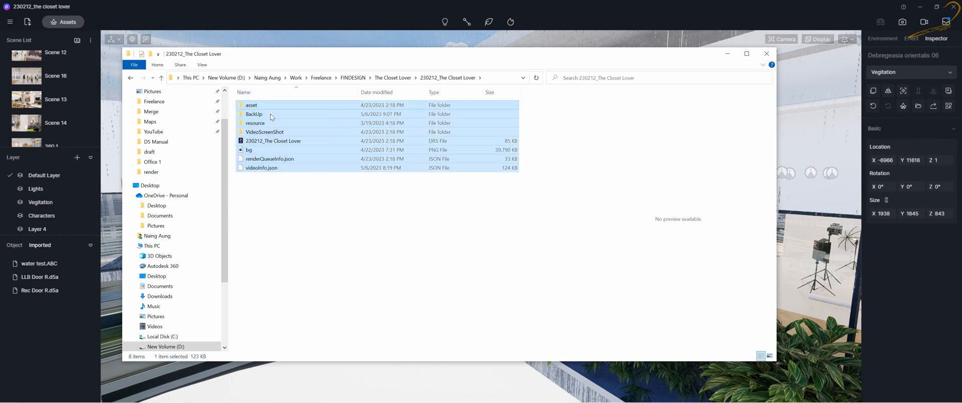
left_click(398, 78)
double_click(359, 314)
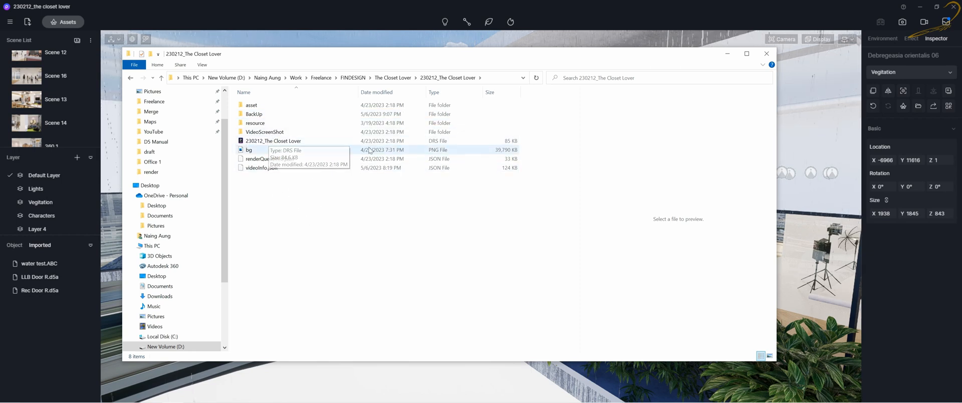
Select the 230212_The Closet Lover DRS file, inspect its context menu, and close File Explorer
left_click(276, 143)
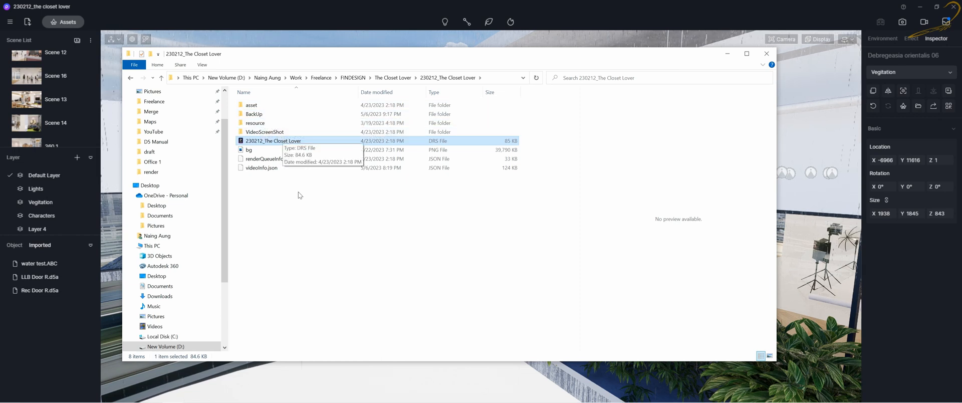
left_click_drag(303, 226, 229, 91)
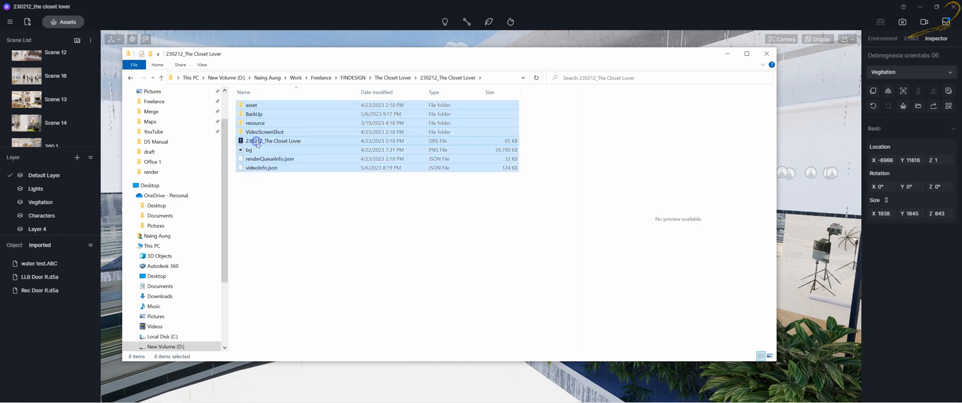
right_click(256, 141)
left_click(327, 216)
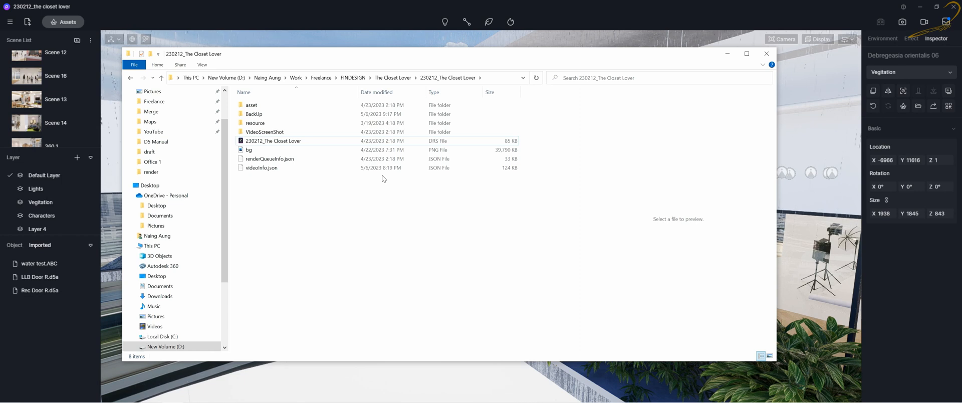
left_click(385, 10)
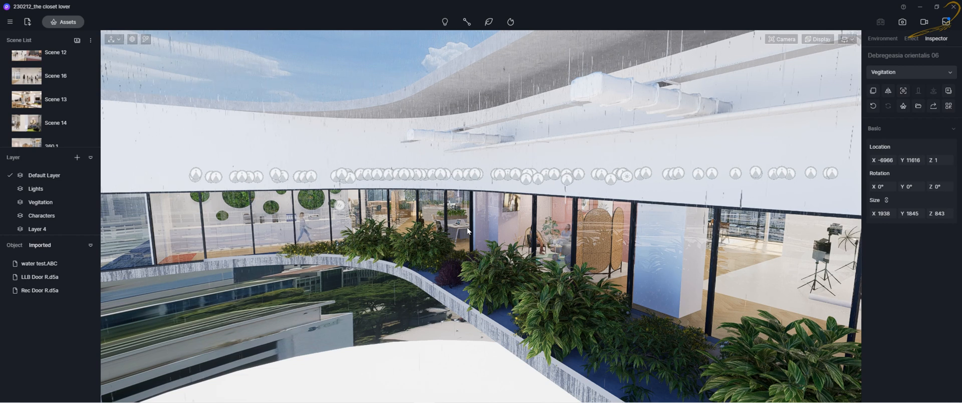
Switch the viewport to Scene 13 from the scene list
scroll(447, 256, "up", 1)
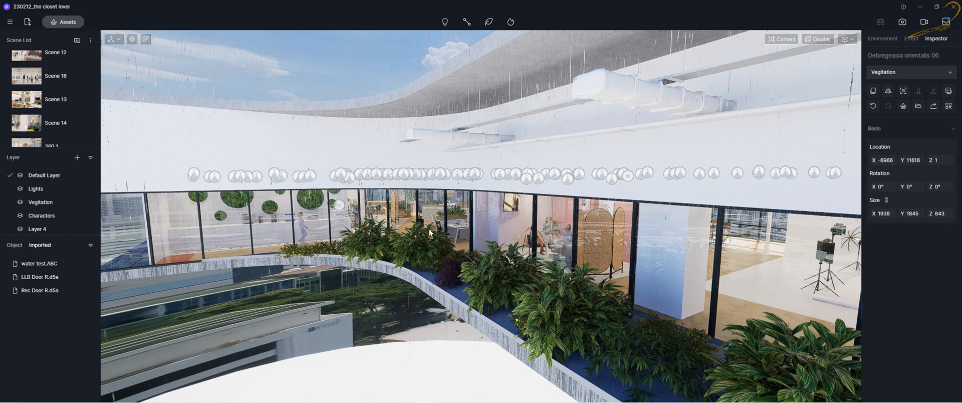
scroll(429, 229, "up", 1)
left_click(17, 101)
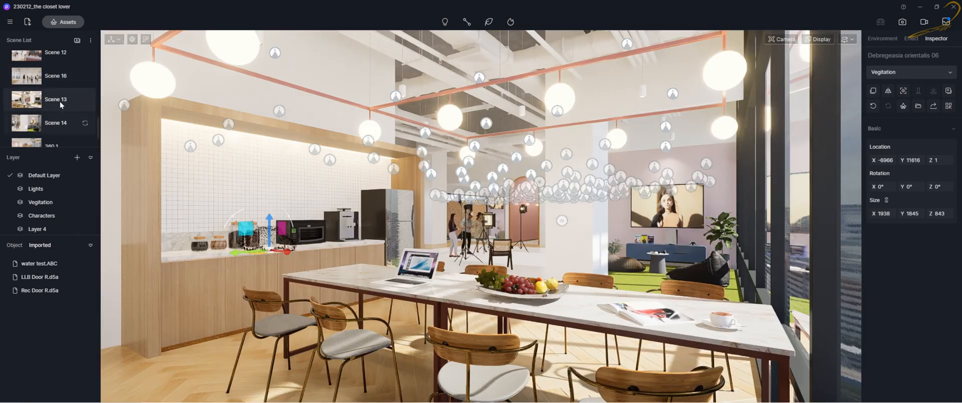
Switch the viewport to Scene 11 from the scene list
scroll(59, 90, "up", 3)
scroll(50, 100, "down", 1)
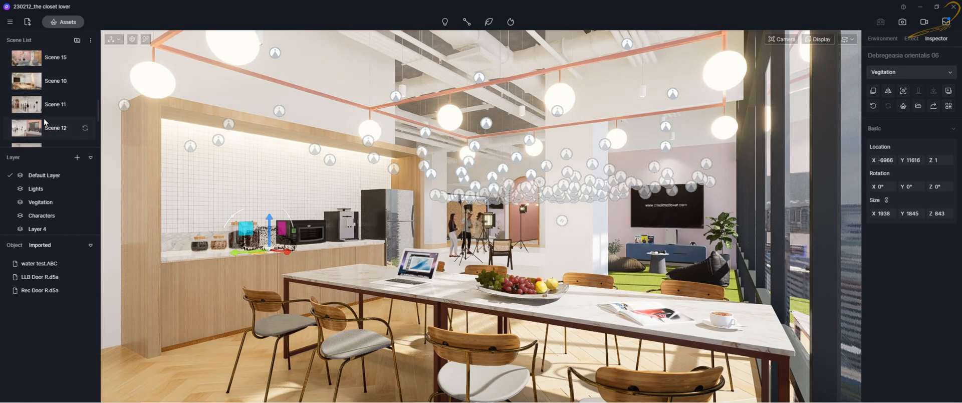
left_click(41, 107)
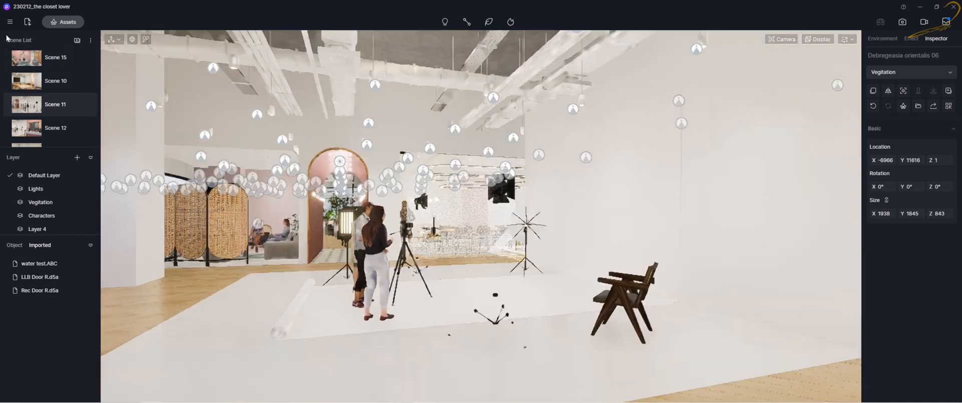